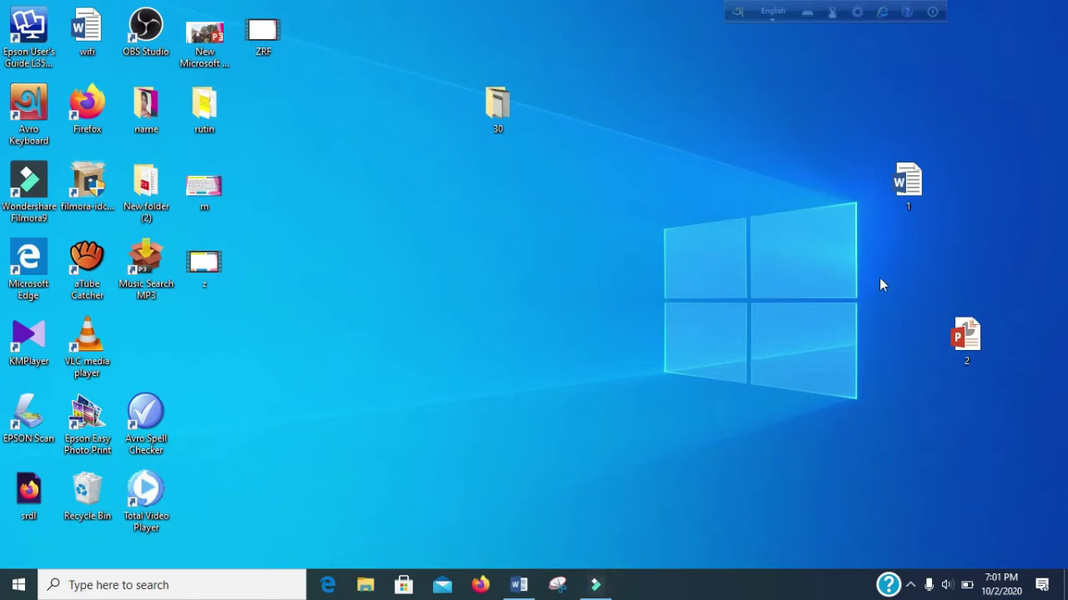
- Open the Word document '1' from the desktop
double_click(909, 185)
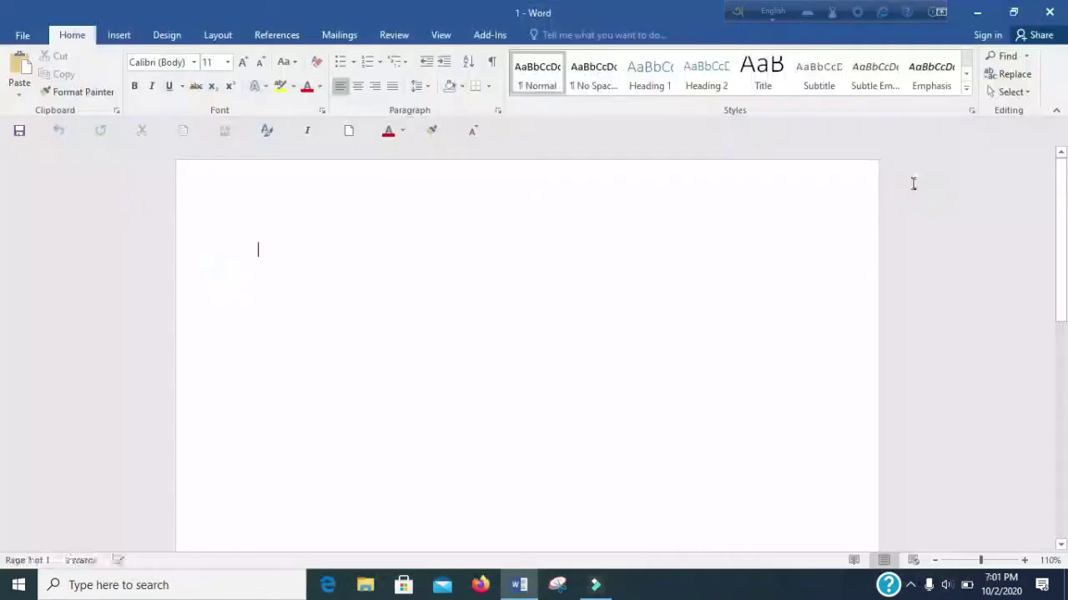
- Set the font to NikoshBAN at size 20
click(193, 61)
click(210, 172)
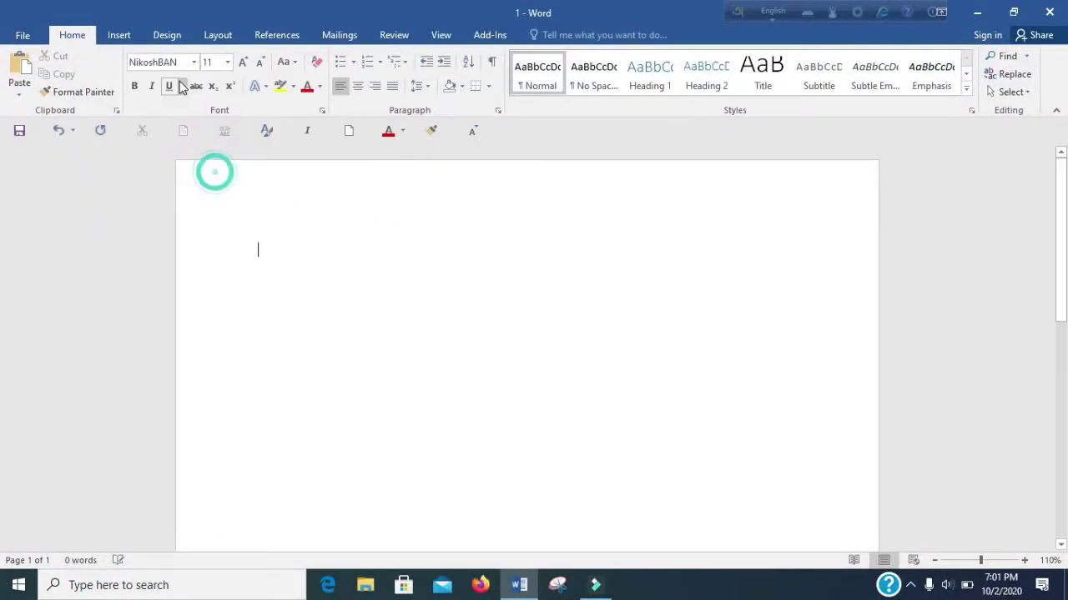
click(228, 61)
click(211, 200)
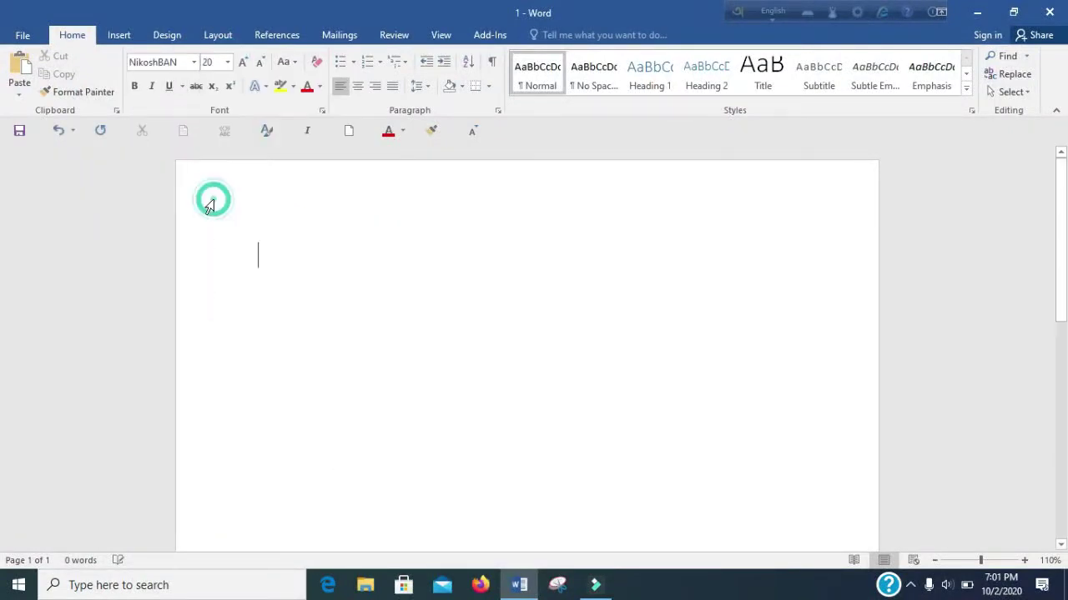
- Switch keyboard input to Bangla and place the cursor at the top of the page
click(773, 11)
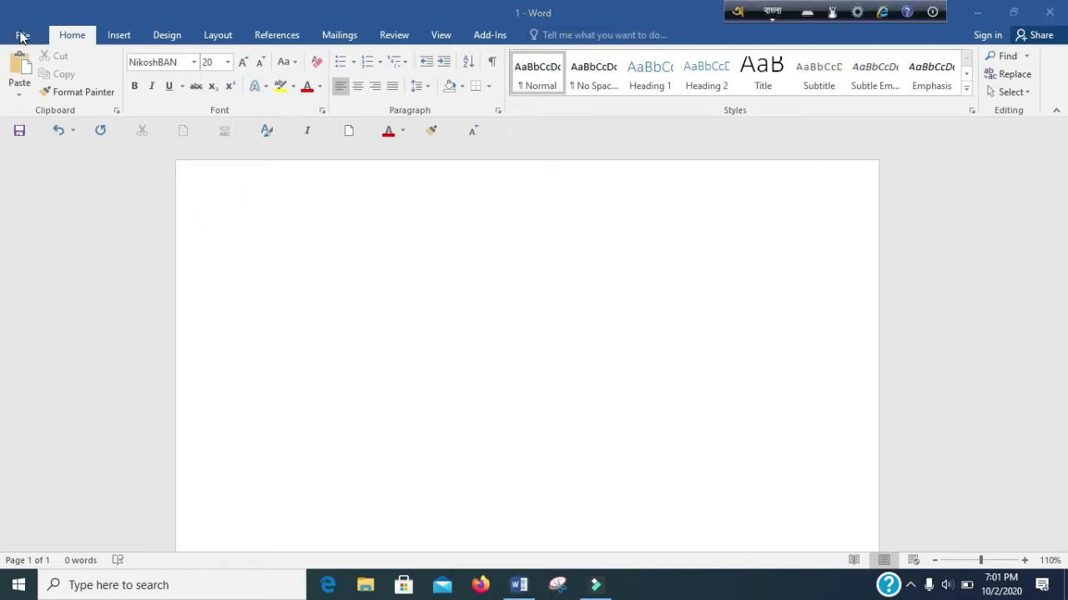
click(20, 35)
click(31, 161)
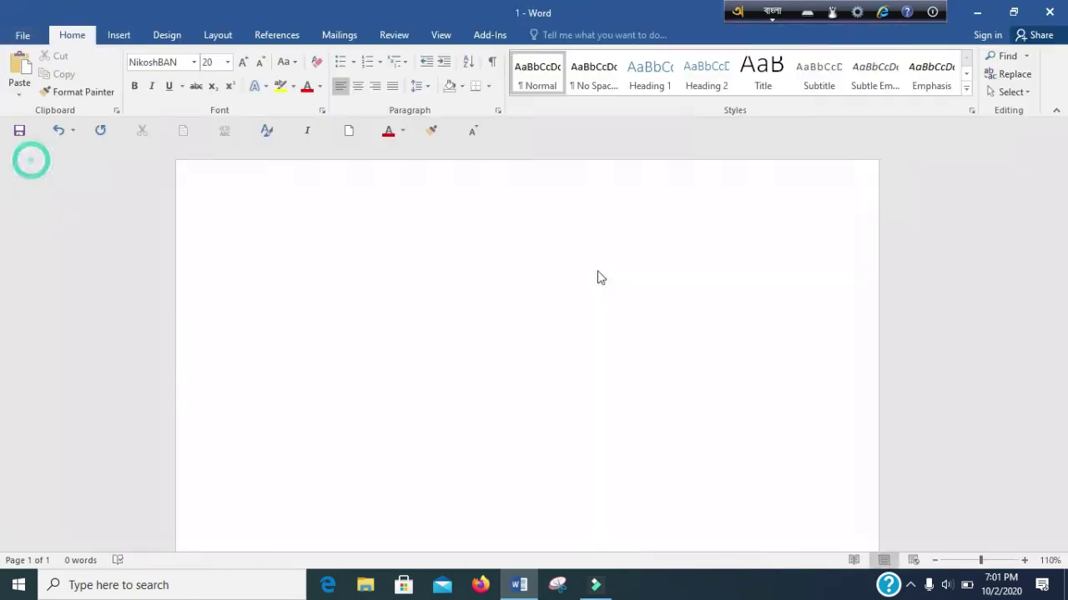
click(414, 216)
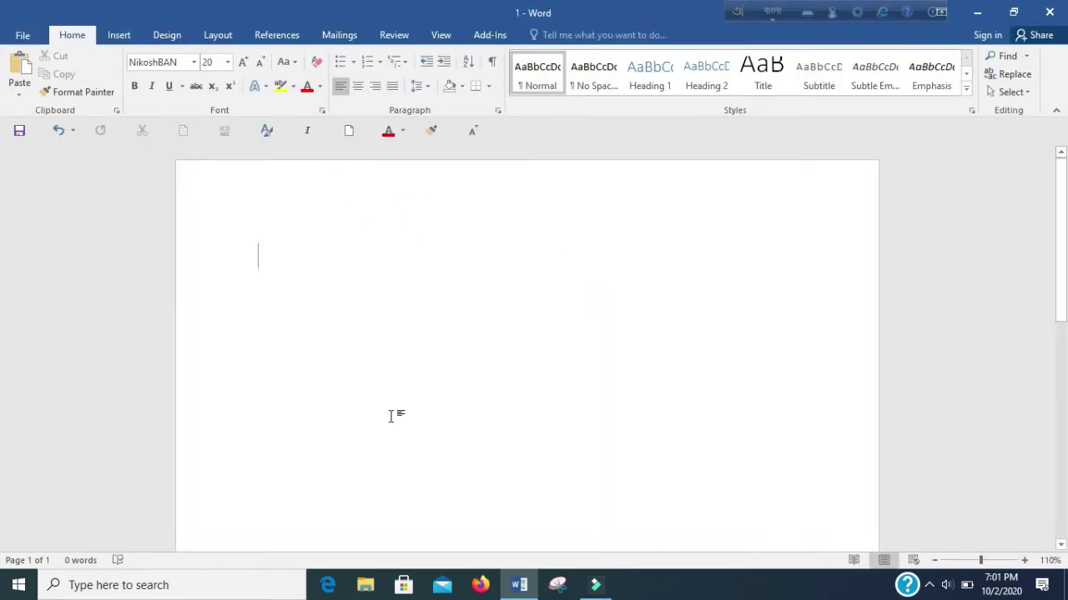
click(122, 38)
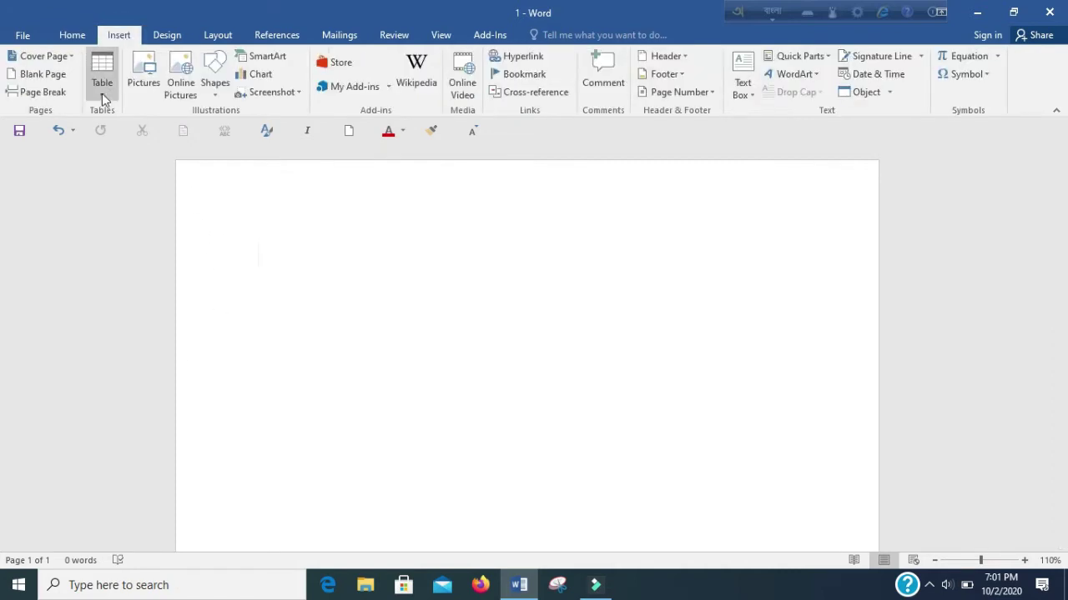
- Insert a 3-column, 7-row table and format the whole table in NikoshBAN
click(102, 93)
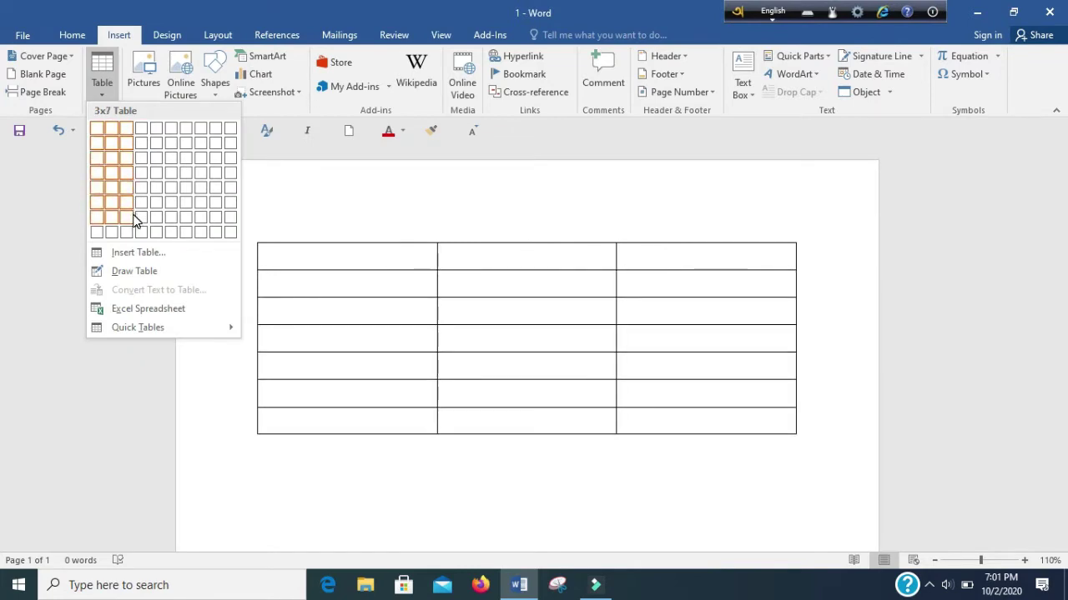
click(133, 221)
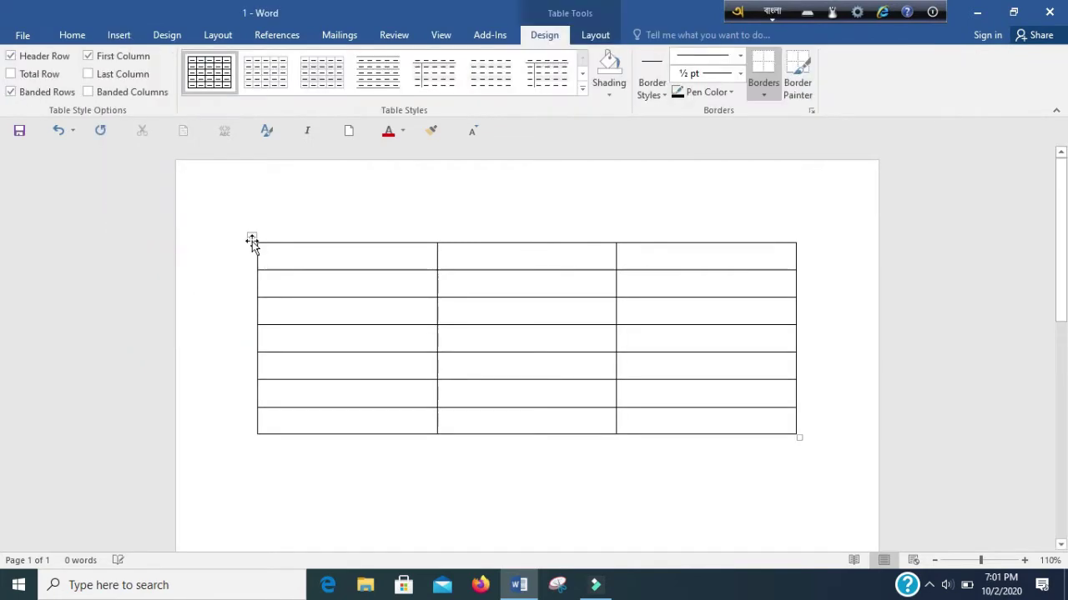
click(251, 237)
click(71, 35)
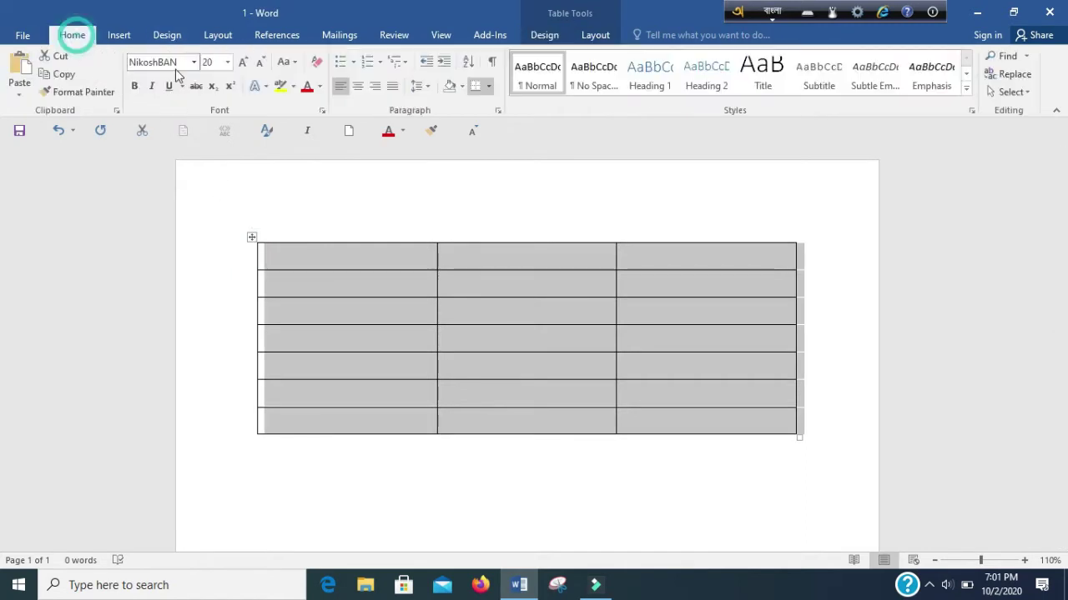
click(192, 62)
click(202, 155)
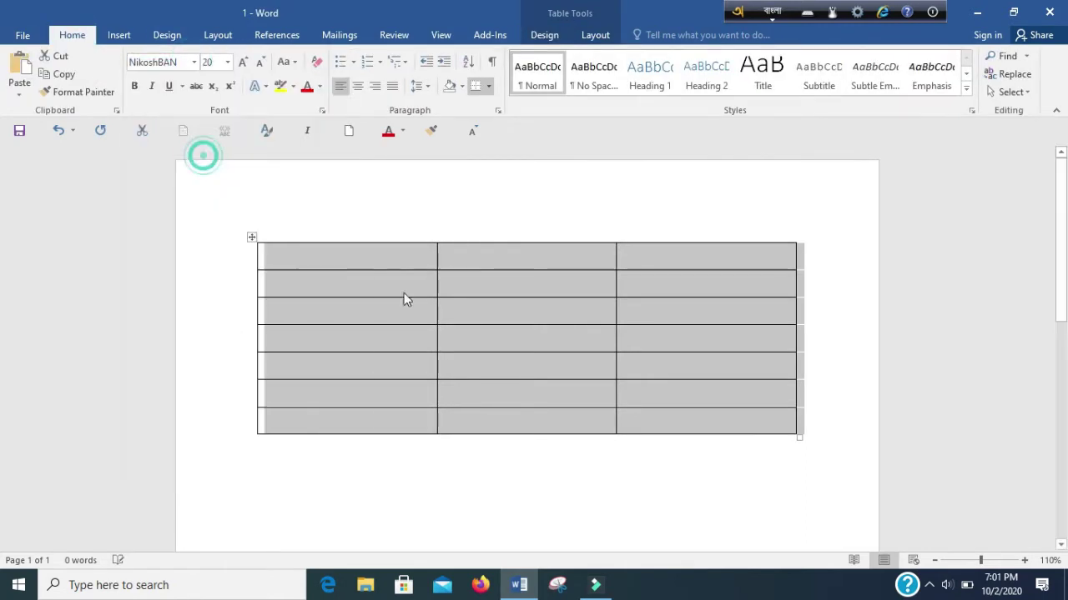
click(380, 265)
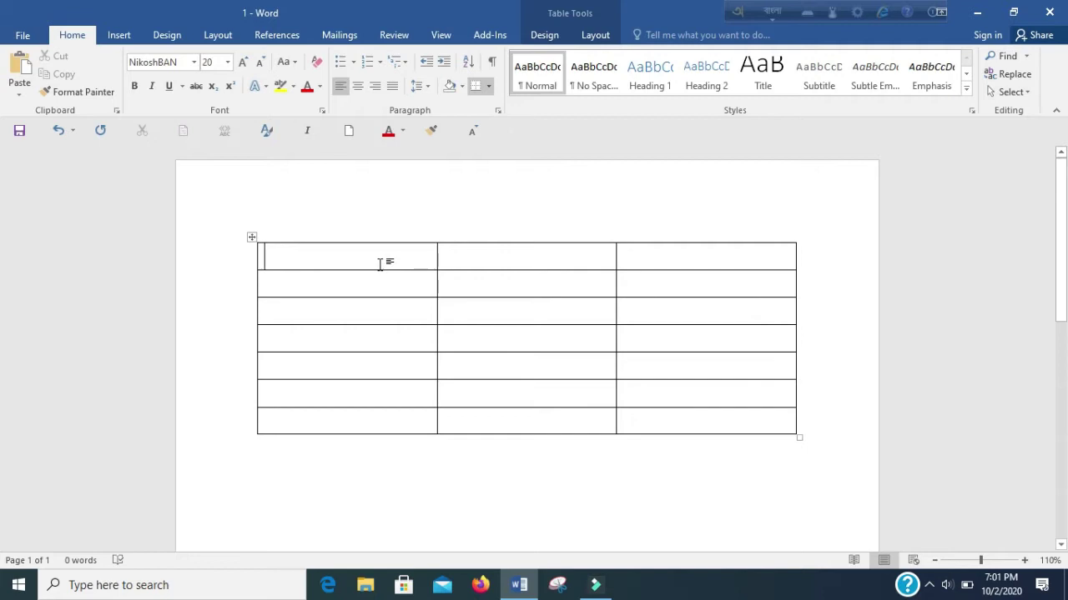
- Type the header row: বার, ১ম ঘন্টা, ২য় ঘন্টা
text(bar)
key(Tab)
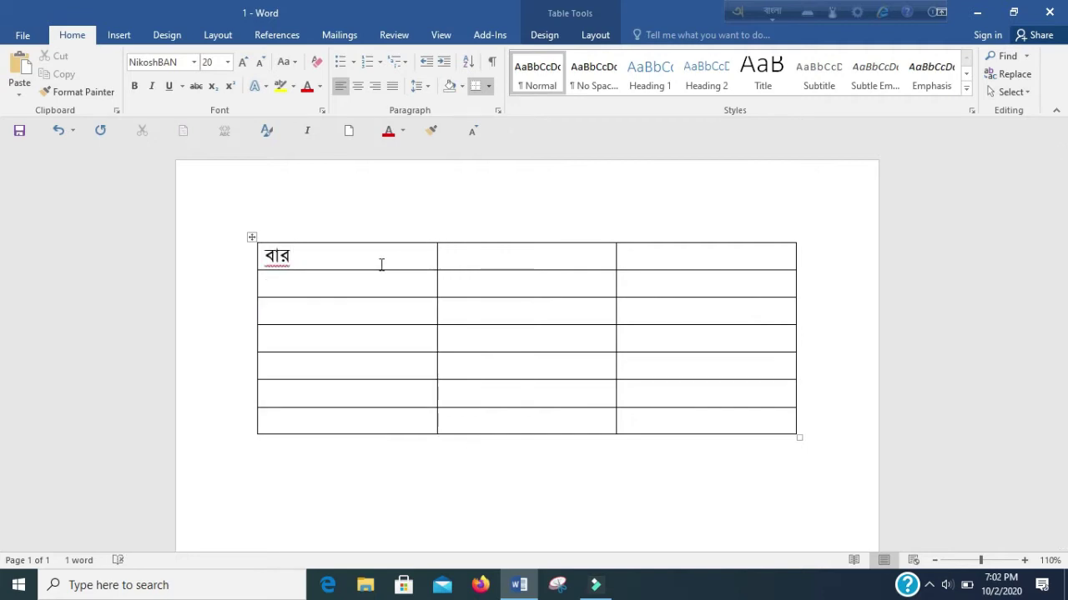
text(1m )
text(ghonTA)
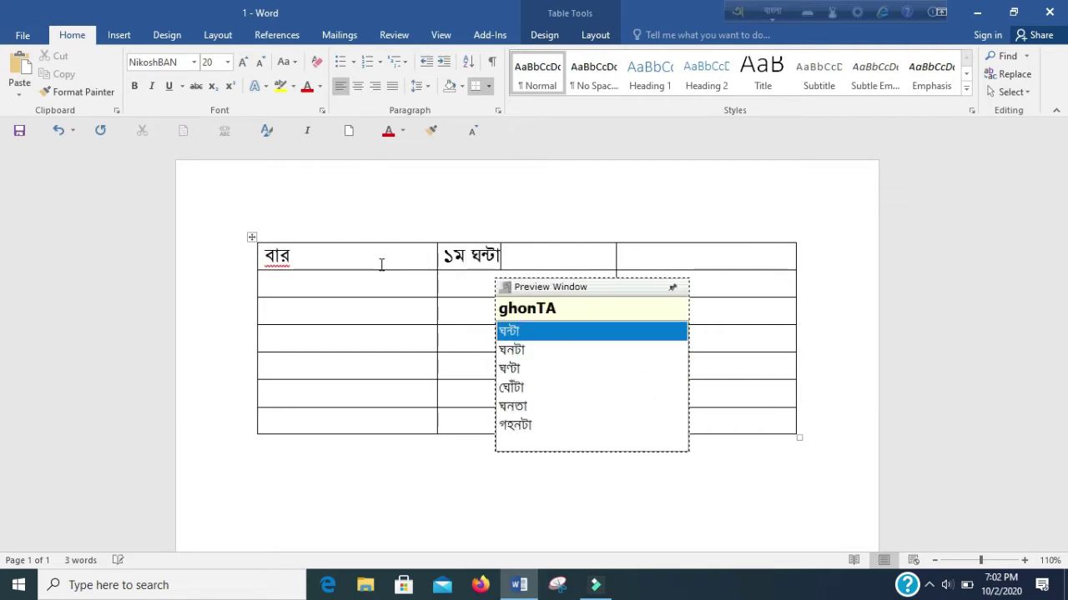
key(Tab)
text(2y dh)
key(BackSpace)
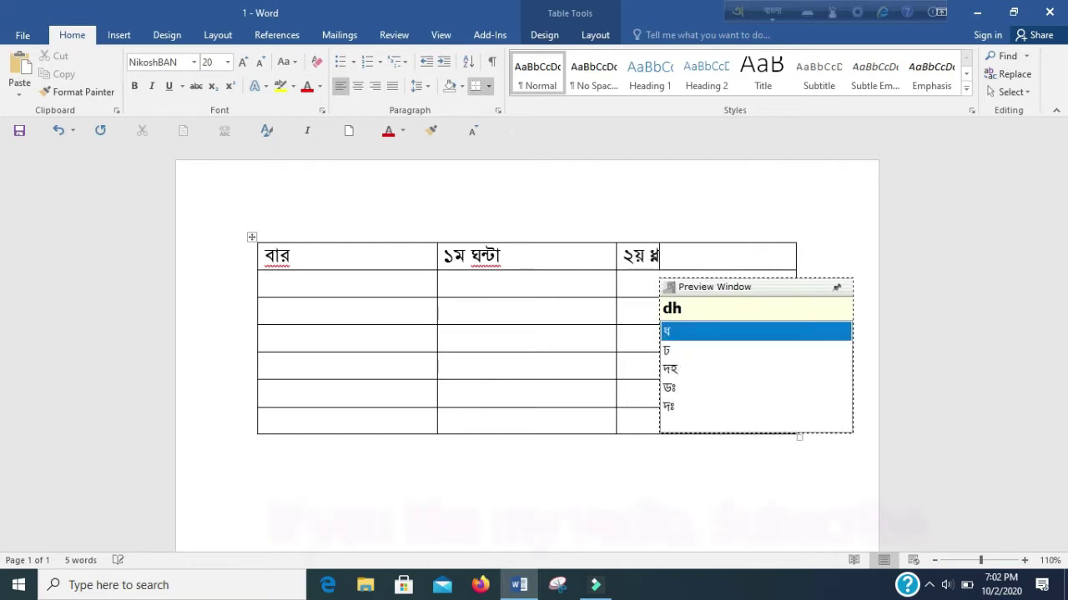
key(BackSpace)
text(ghon)
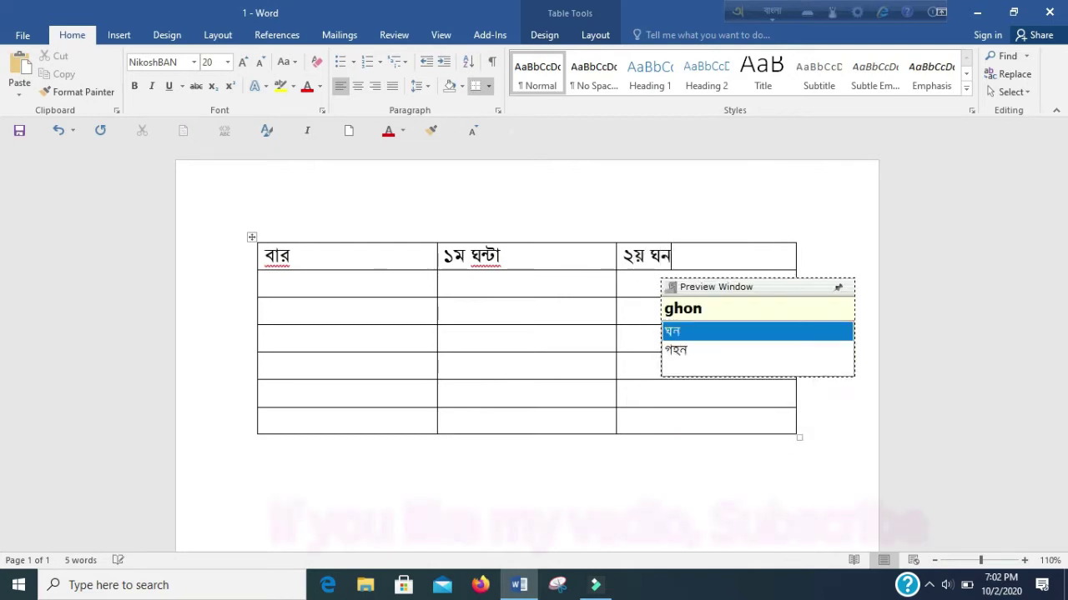
text(TA)
- Enter শনি, রবি and সোম down the first column
key(Down)
key(Left)
key(Left)
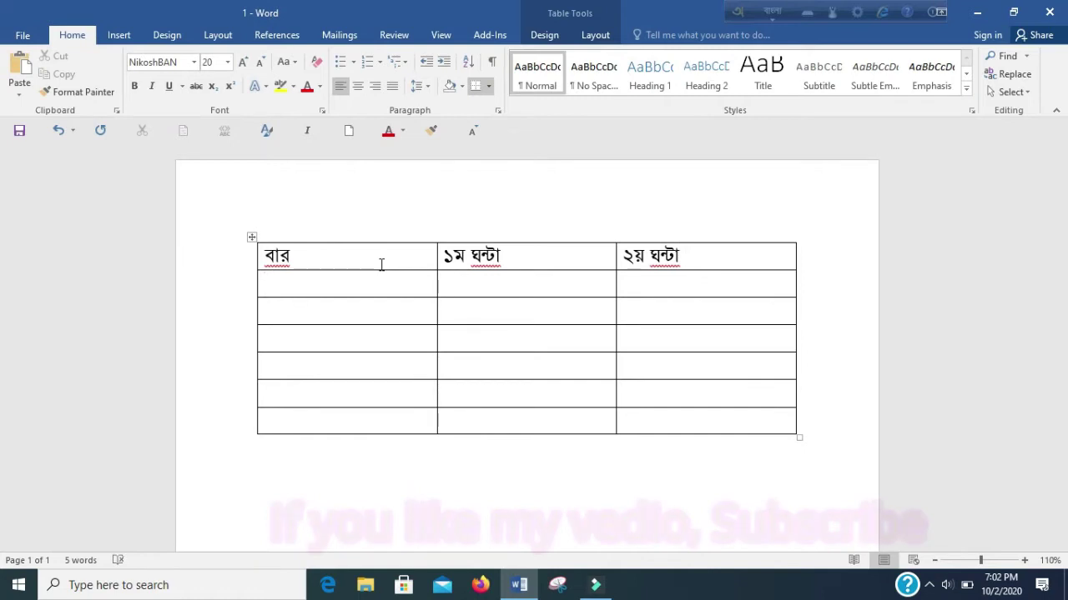
text(shoni)
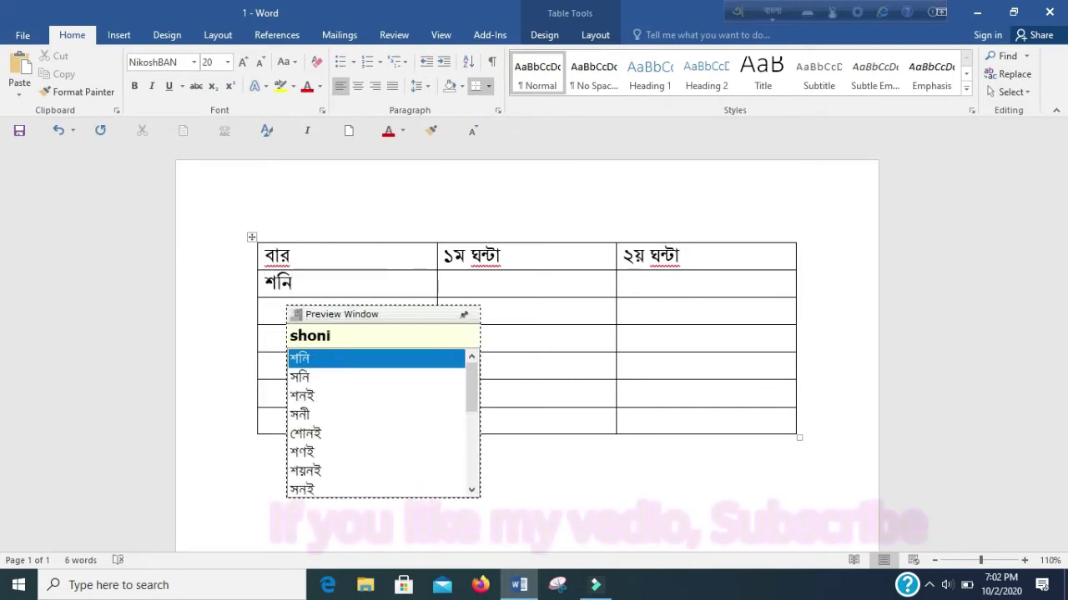
text( b)
key(BackSpace)
key(BackSpace)
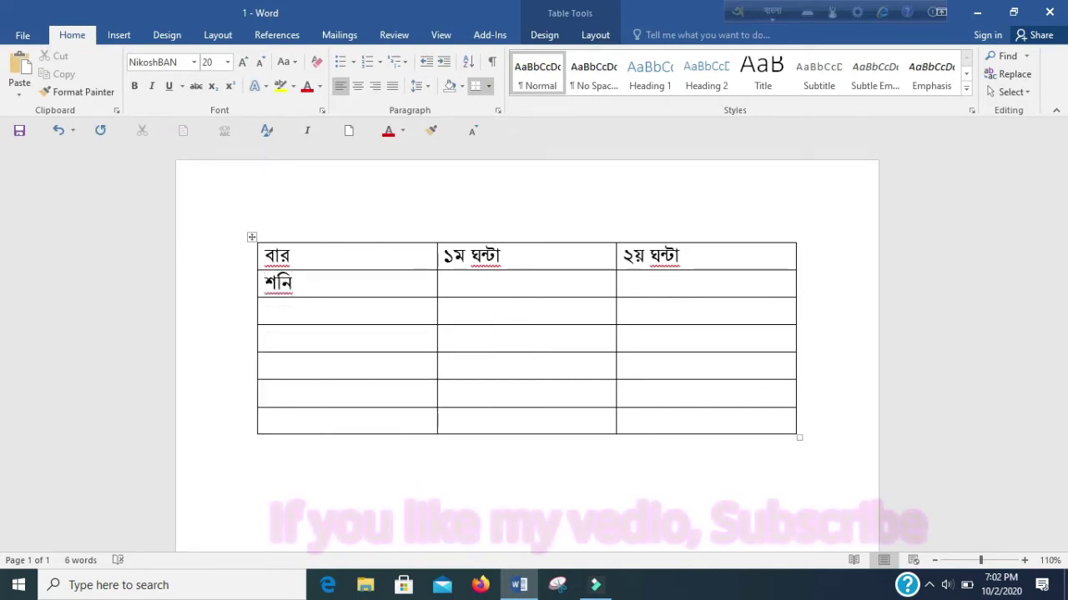
text(robi)
key(Down)
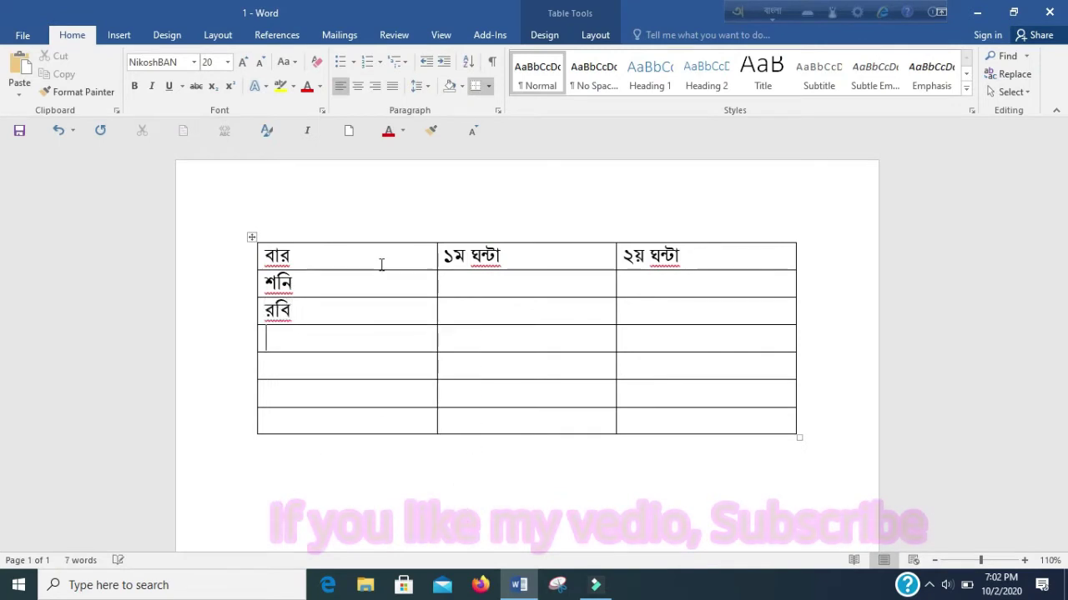
text(som)
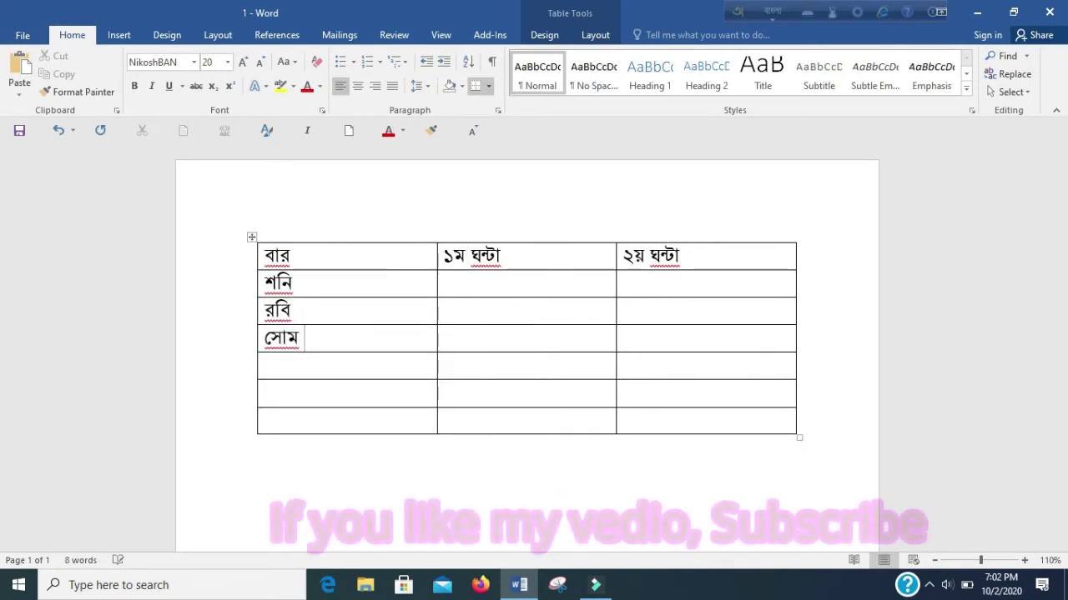
key(BackSpace)
text(mon)
key(BackSpace)
key(BackSpace)
key(BackSpace)
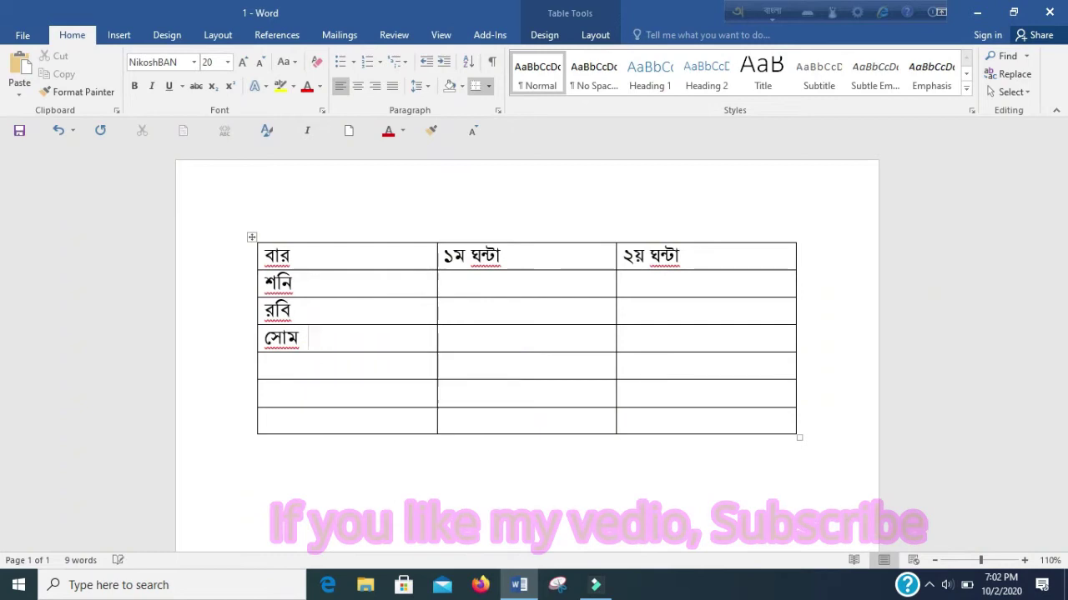
- Add মঙ্গল, বুধ and বৃহঃ to the remaining rows of the day column
text(mongl)
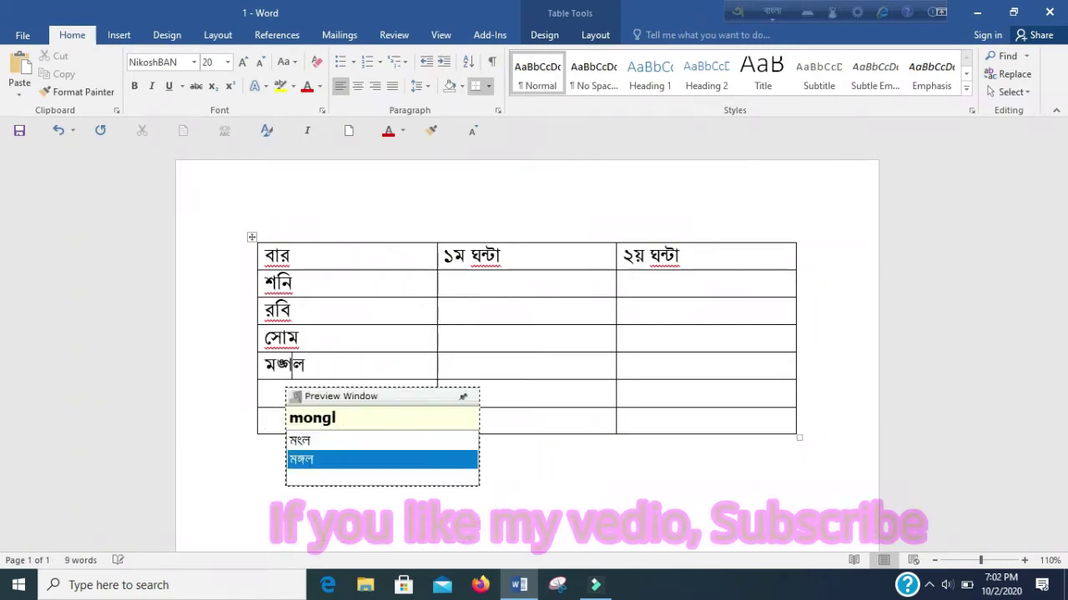
key(space)
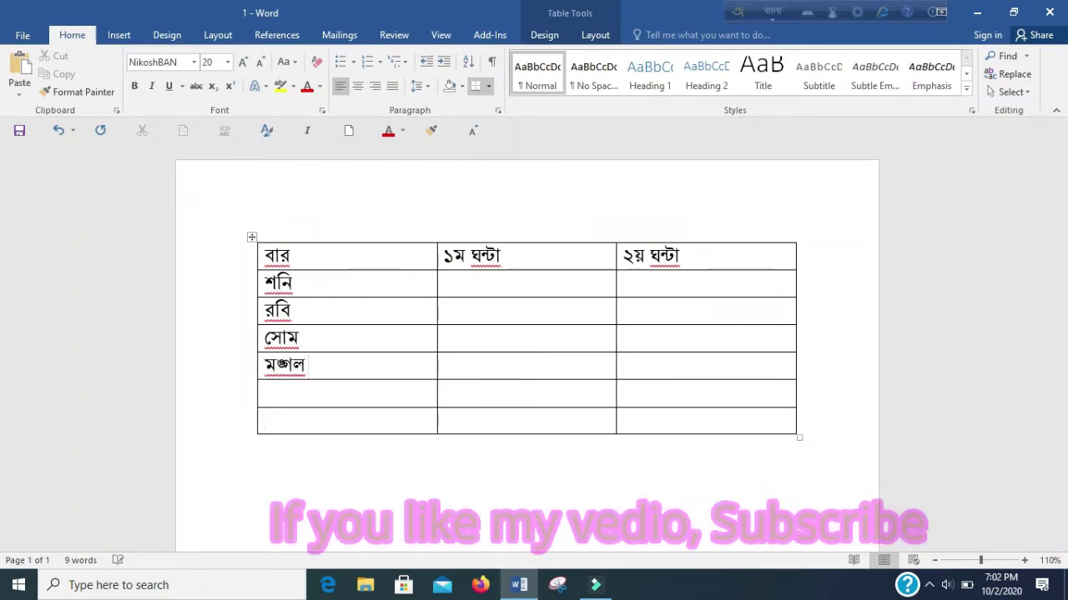
text(budh)
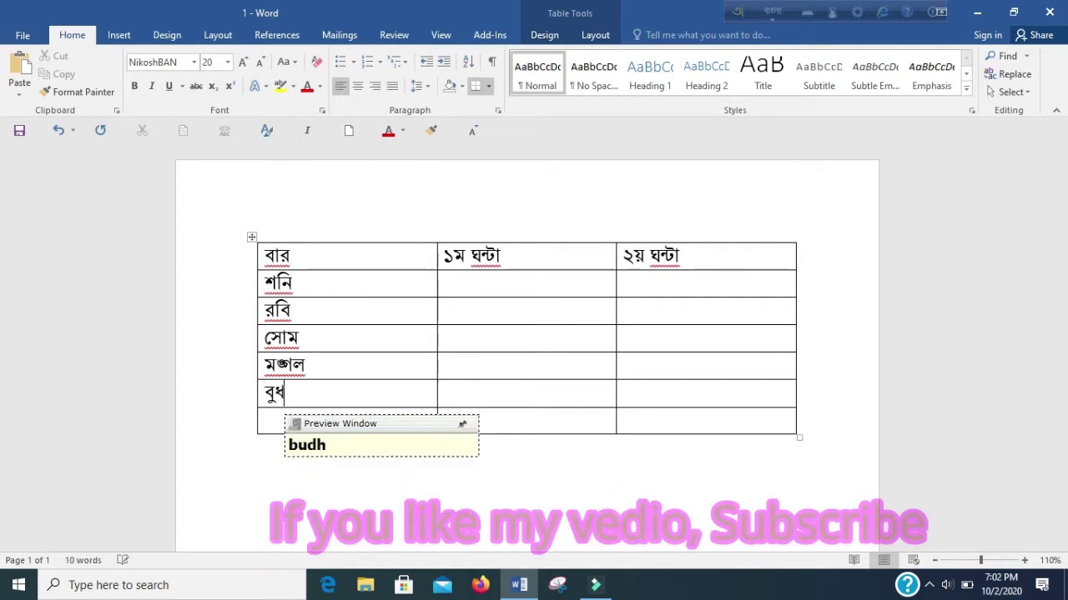
key(Down)
text(b)
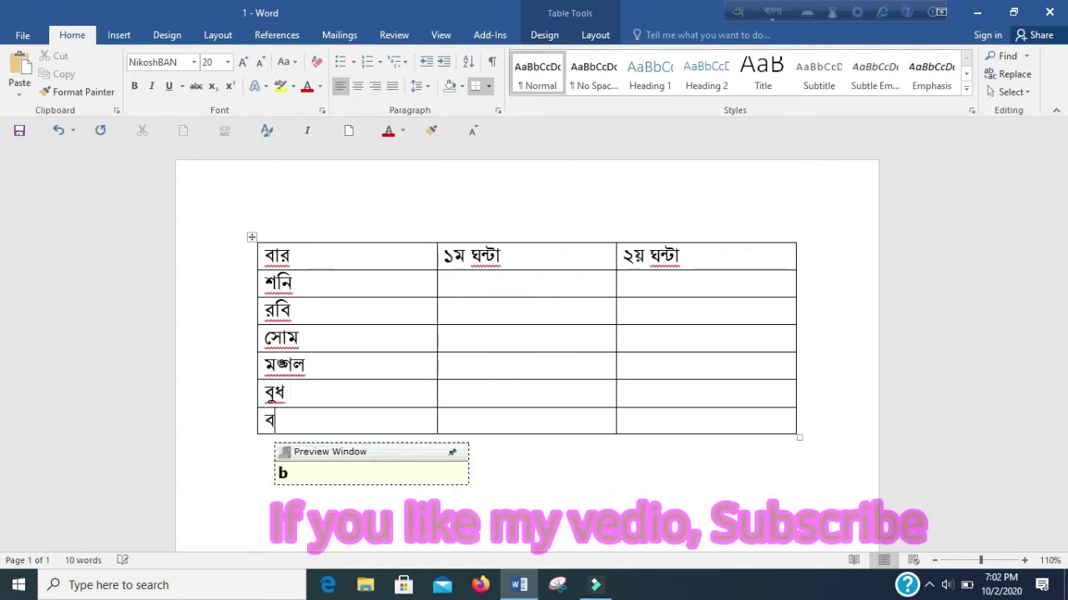
text(rrih)
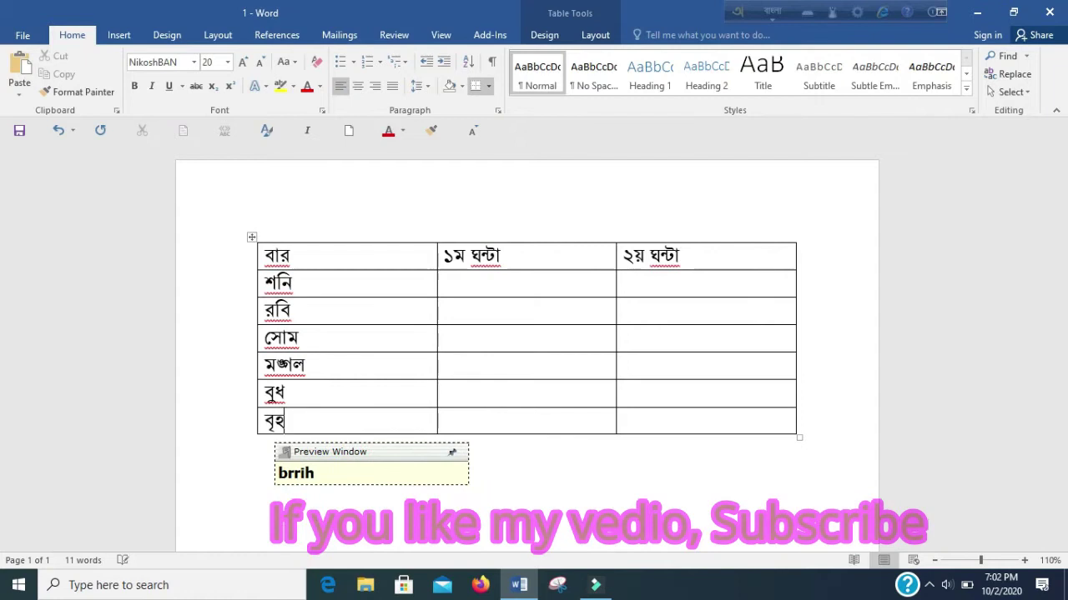
text(:)
- Fill the শনি row periods with গণিত – ৮ম and ইংরেজী – ৯ম/১০
click(515, 293)
text(gon)
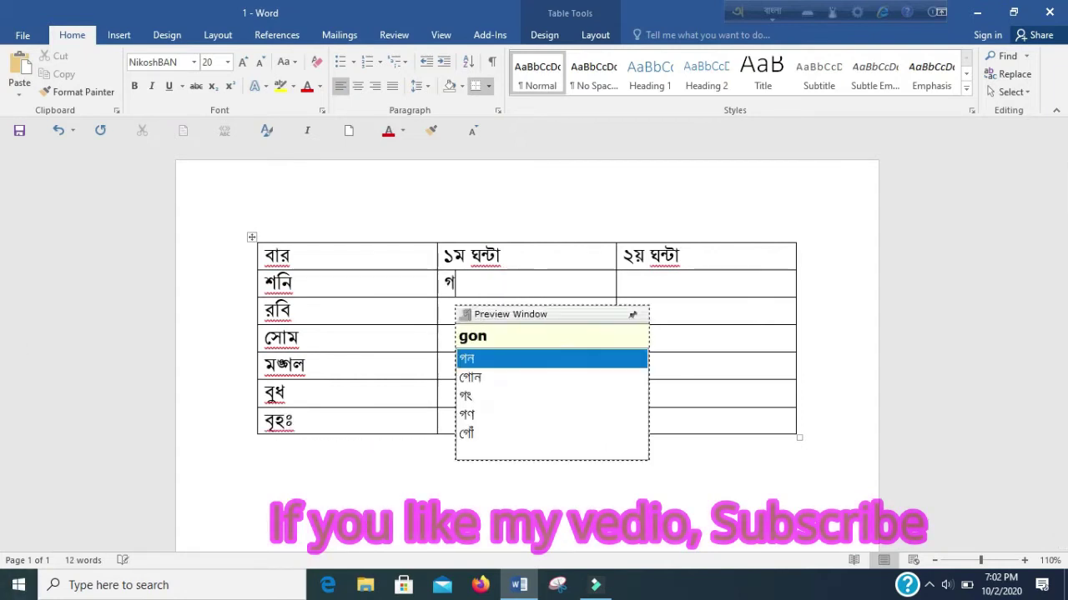
text(it )
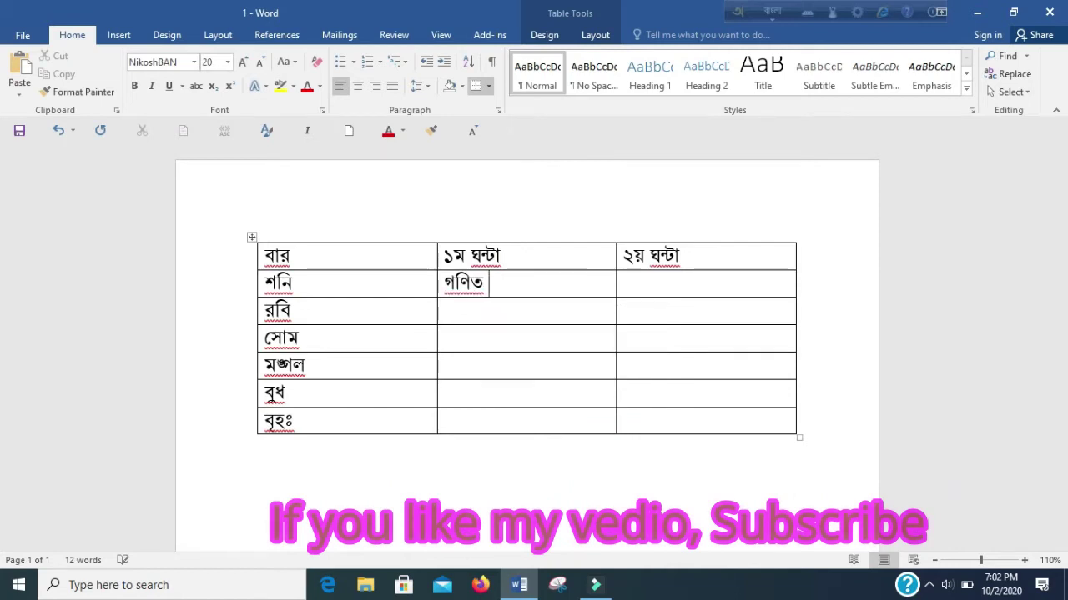
text(-8m)
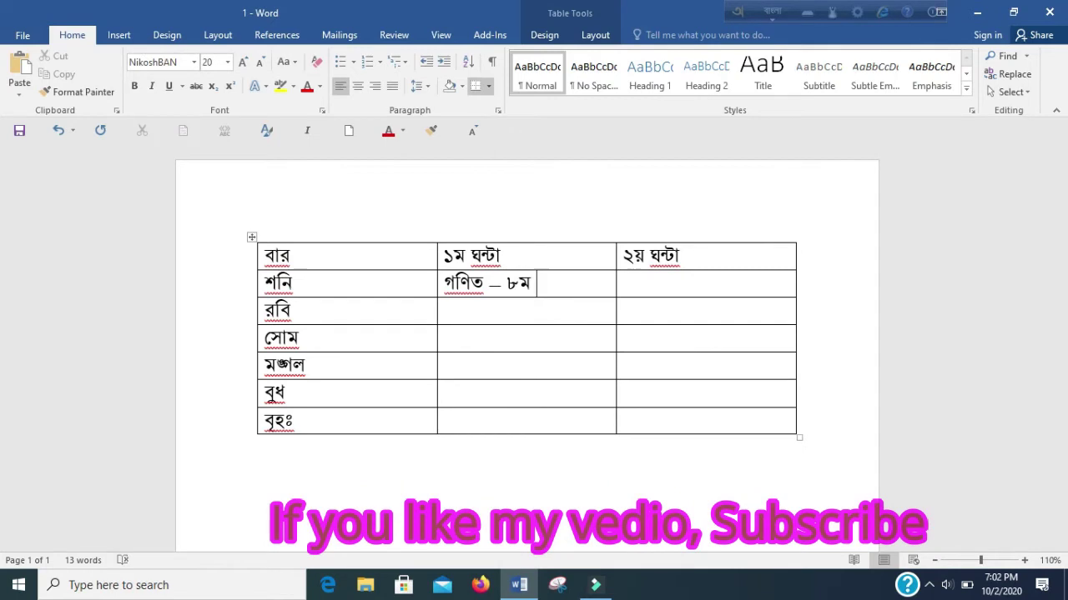
key(ctrl+z)
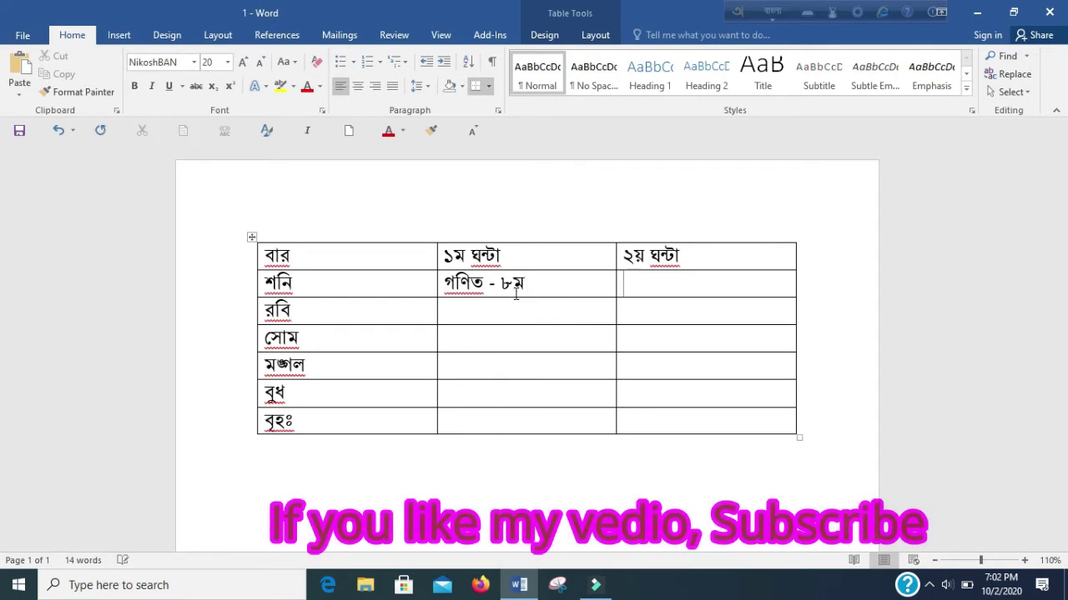
text(inht)
key(BackSpace)
key(BackSpace)
text(n)
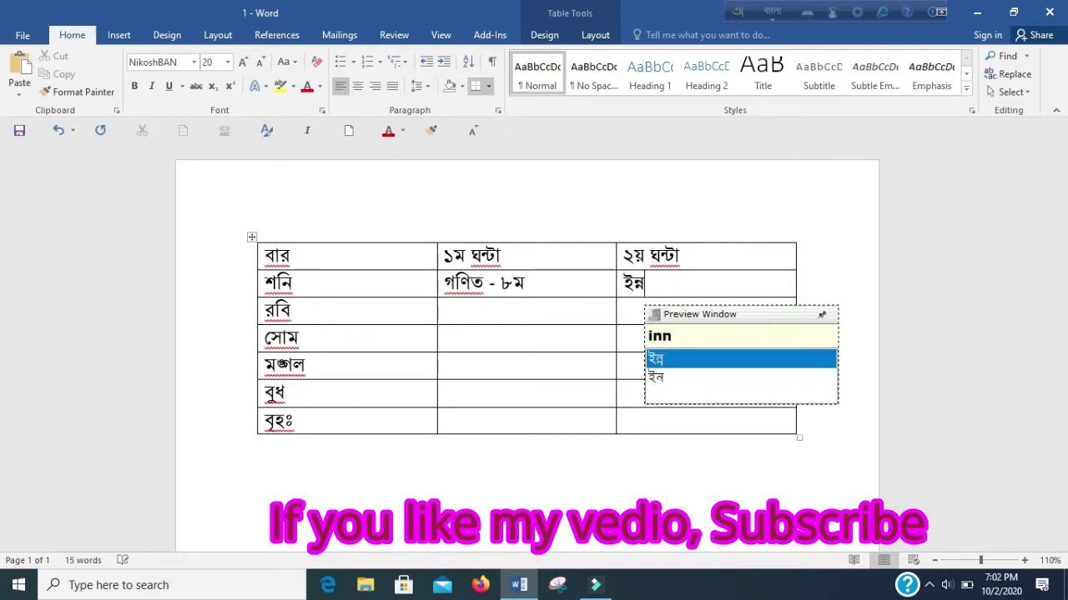
key(BackSpace)
text(grejI )
text(- 10)
key(BackSpace)
key(BackSpace)
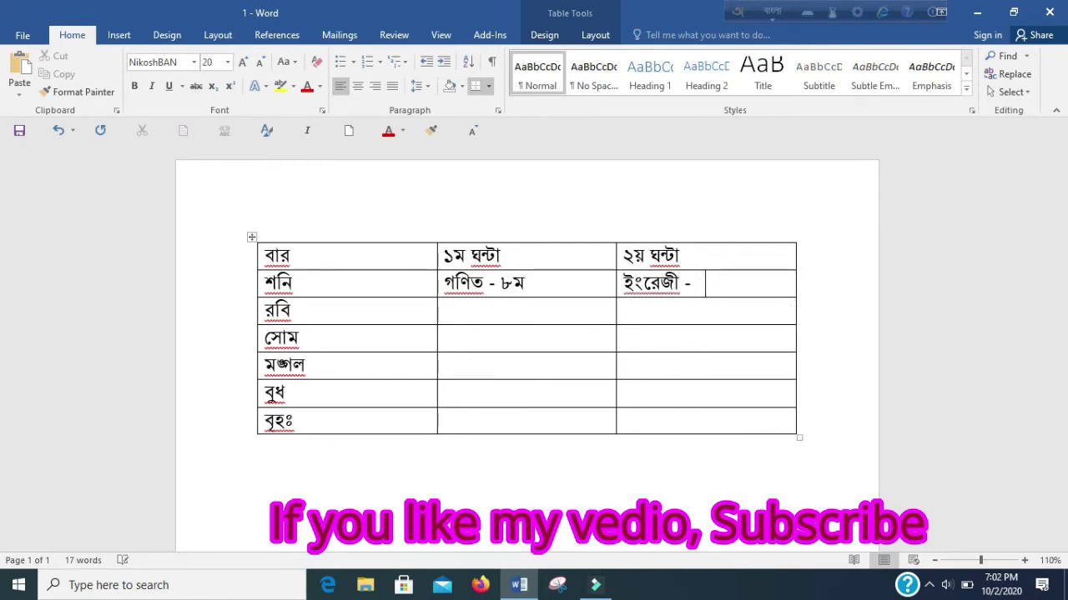
text(9)
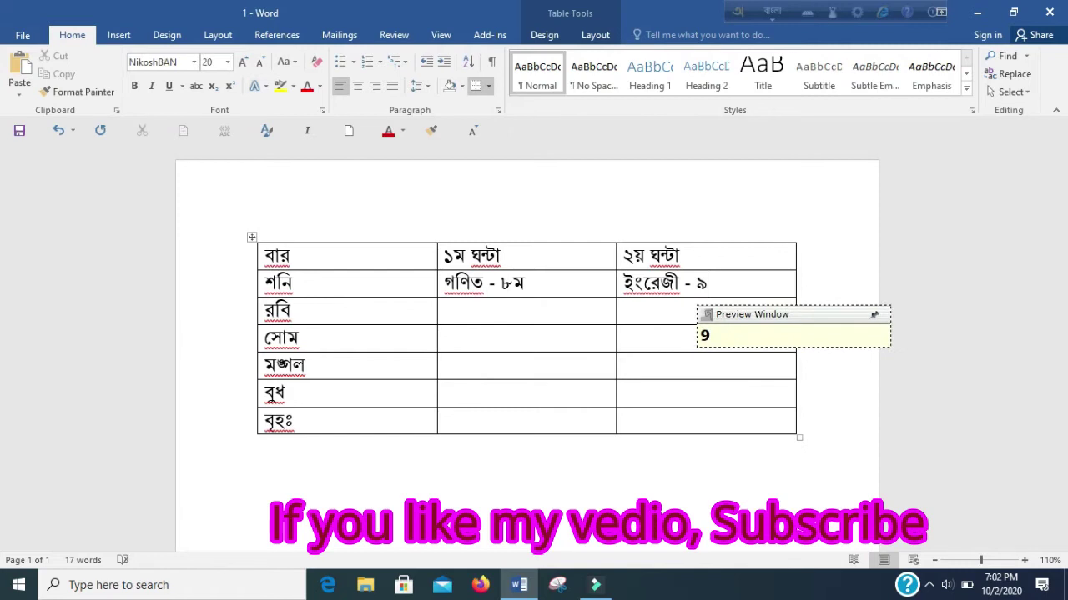
text(m/10)
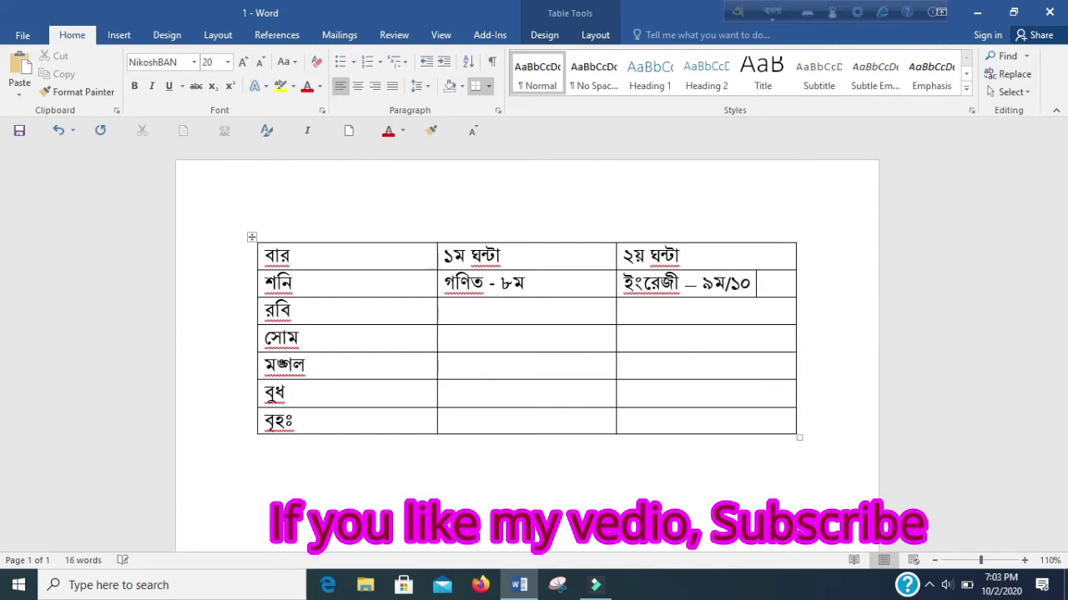
- Fill the রবি row periods with বিজ্ঞান – ৮ম and বাংলা – ৯ম/১০
click(494, 317)
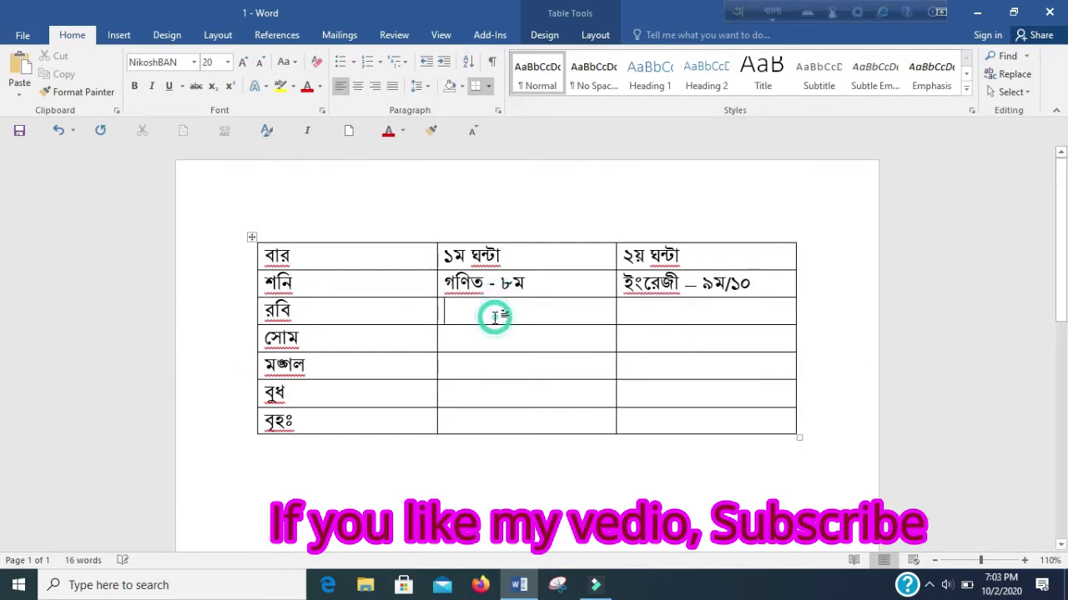
text(bit)
key(BackSpace)
text(ggan - )
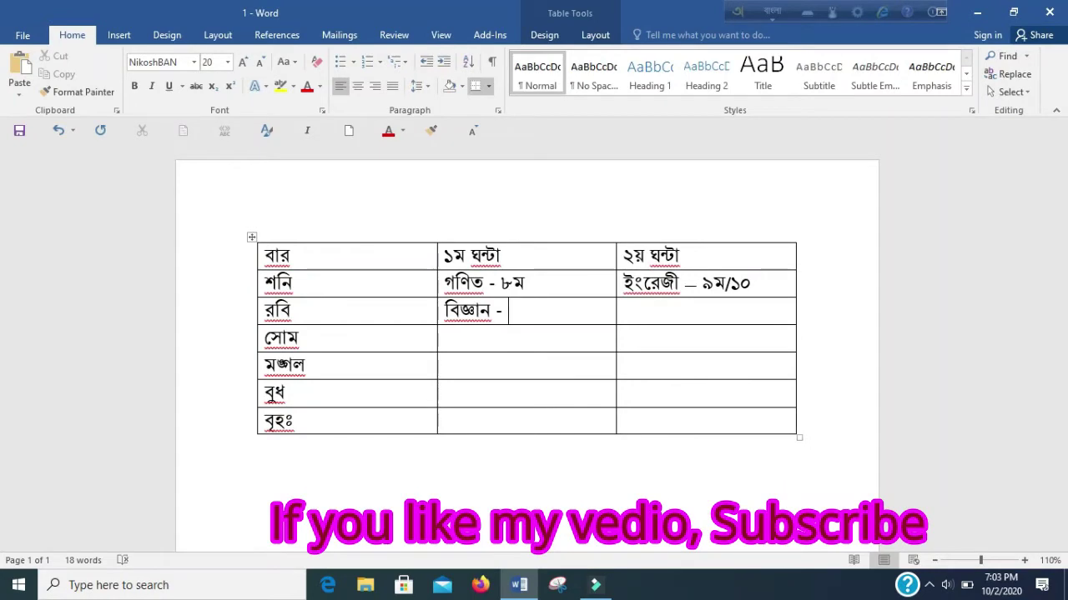
text(8)
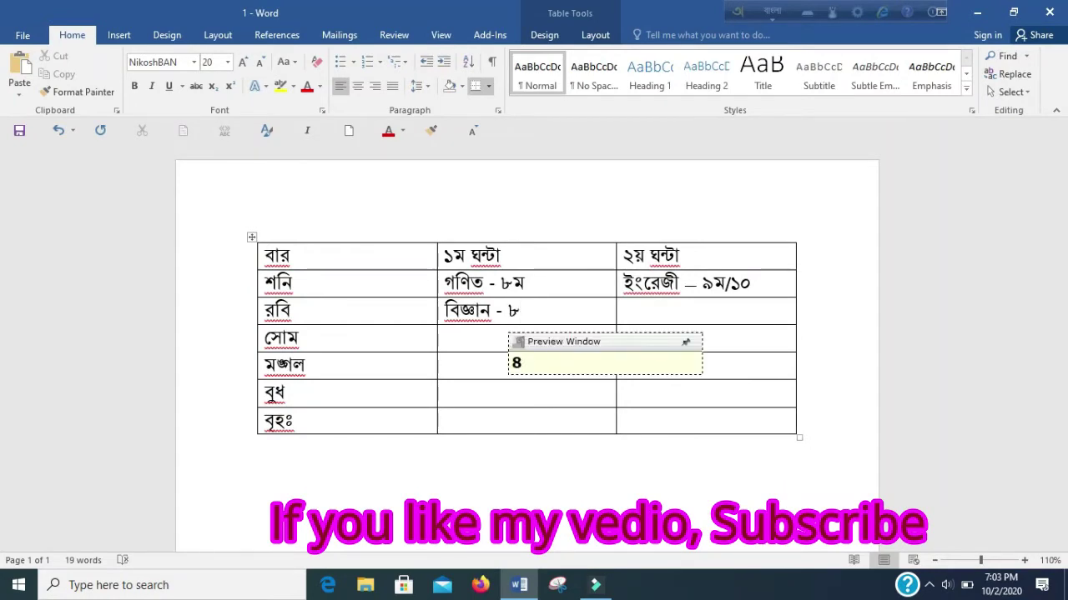
text(m )
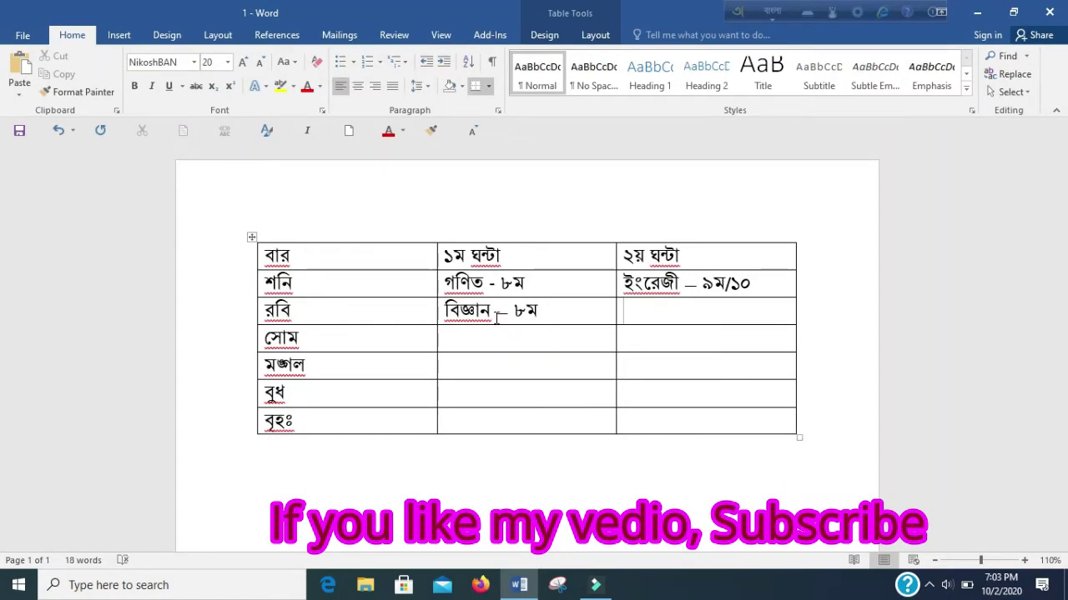
text(bangla - )
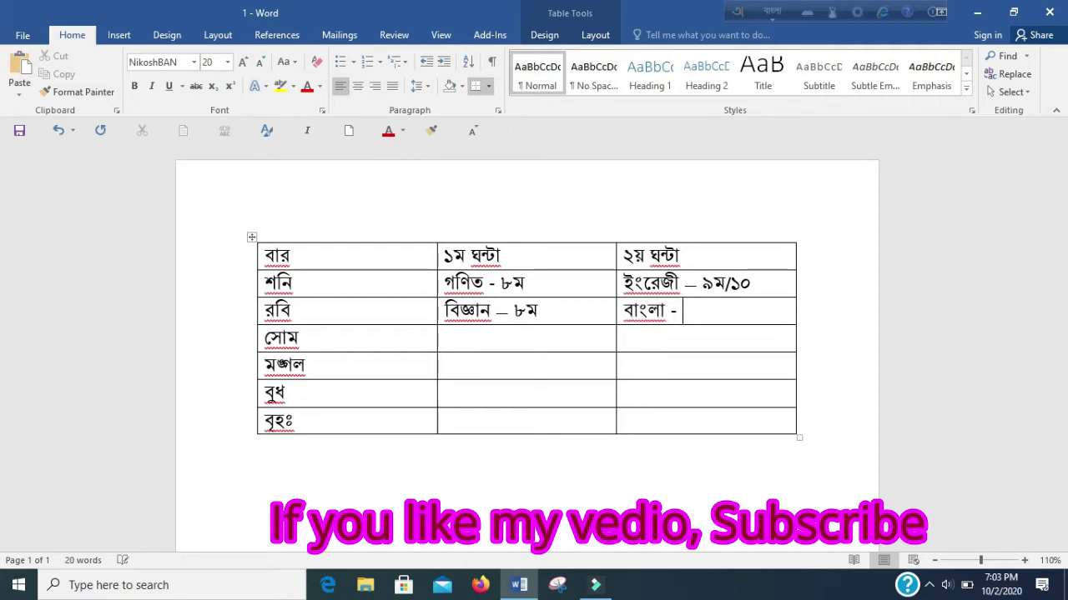
text(9m/10)
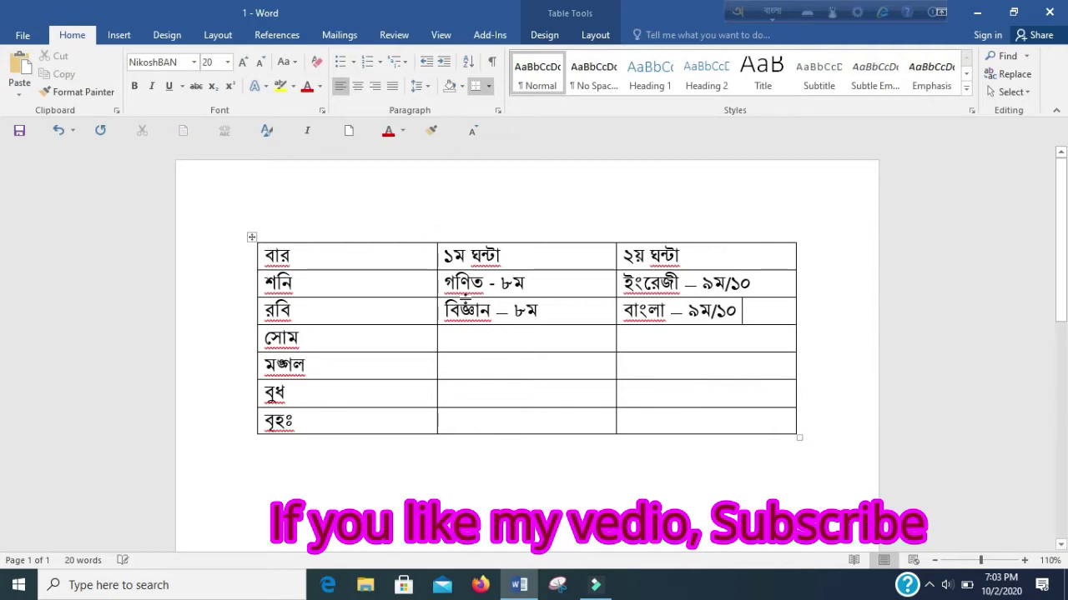
scroll(546, 312, down, 2)
scroll(547, 312, up, 2)
- Move the table down and type the title অনলাইন ক্লাস রুটিন above it
drag(251, 237, 251, 324)
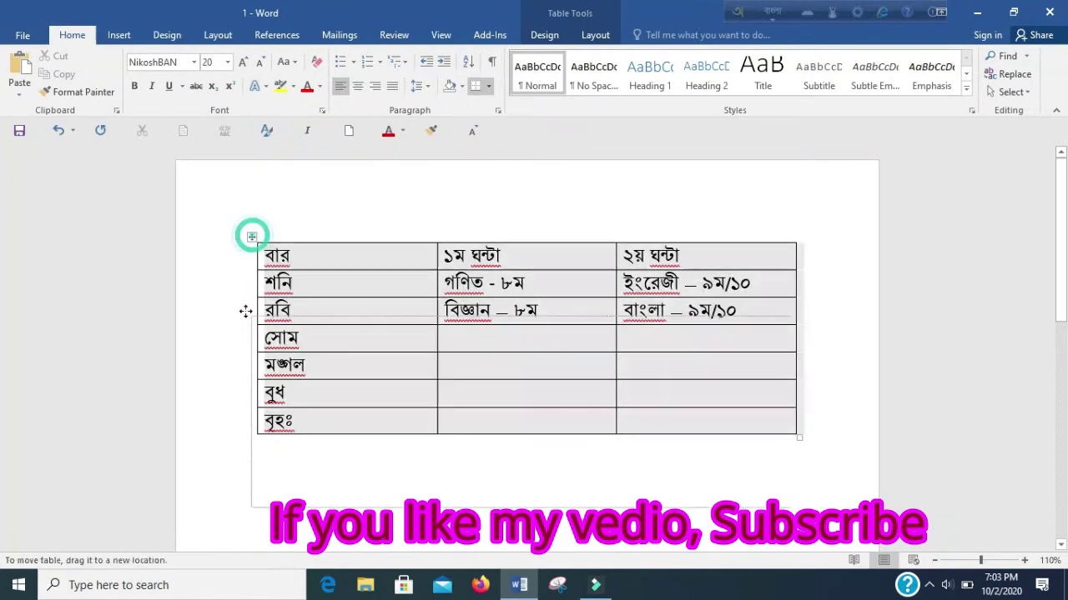
click(482, 303)
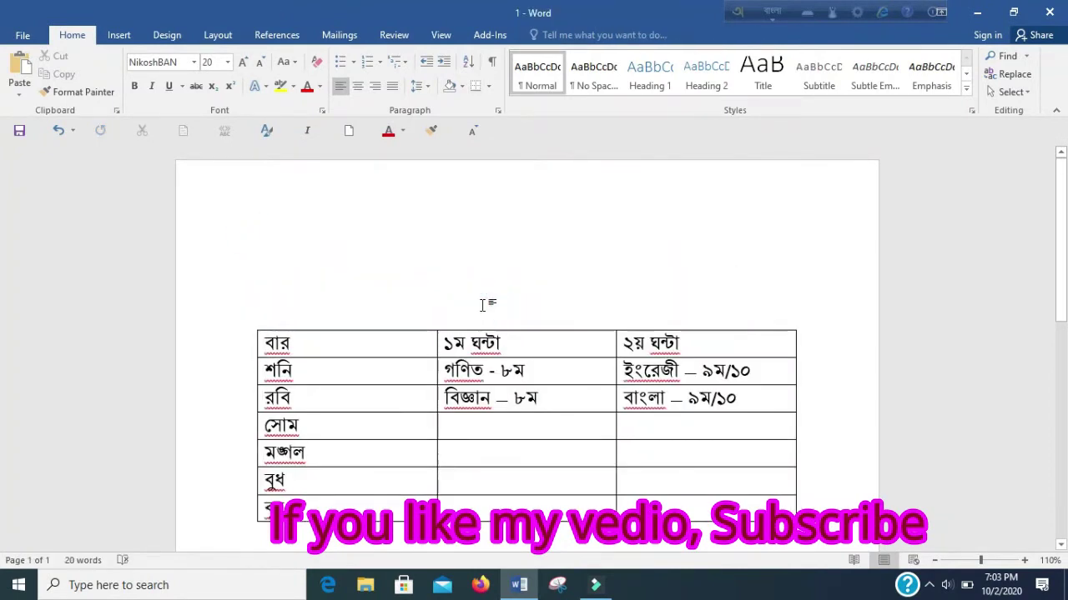
text(onlain )
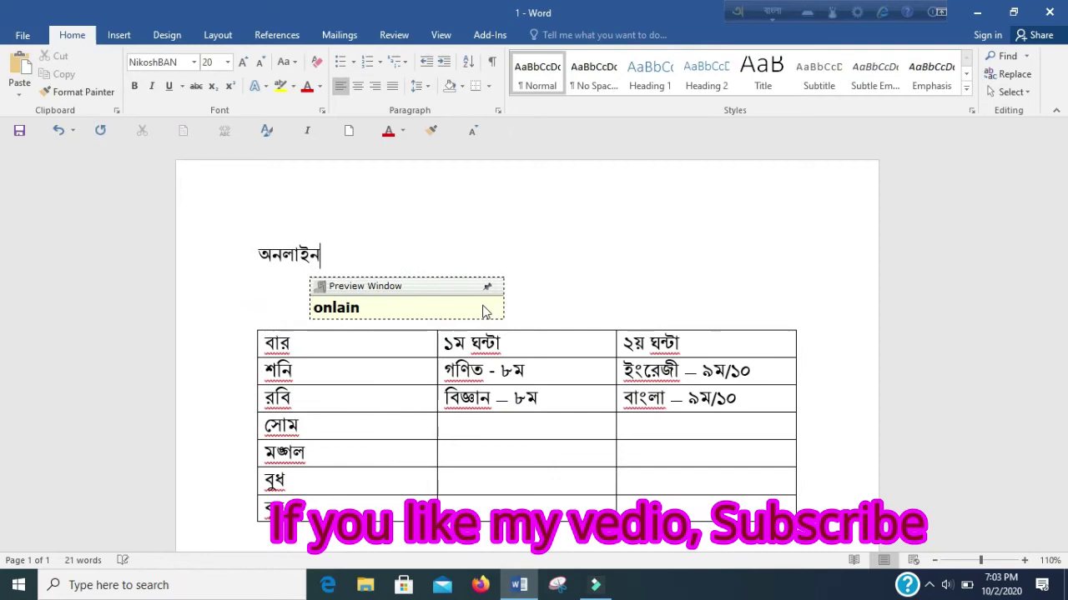
text(ka)
key(BackSpace)
key(BackSpace)
text(ka)
key(BackSpace)
key(BackSpace)
text(klas rutin)
key(BackSpace)
key(BackSpace)
key(BackSpace)
text(Tin)
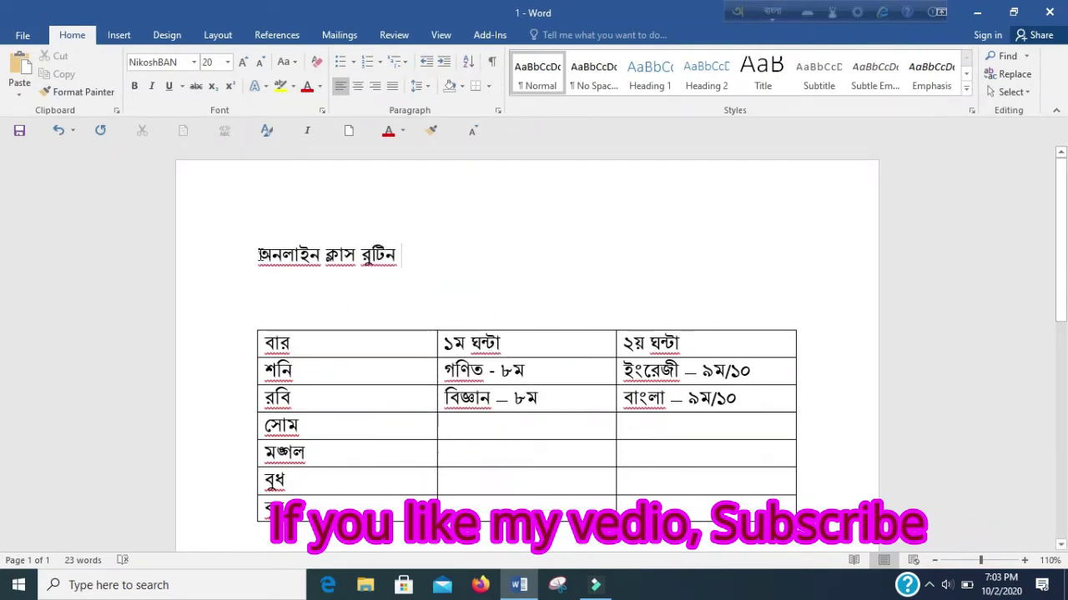
drag(260, 256, 417, 257)
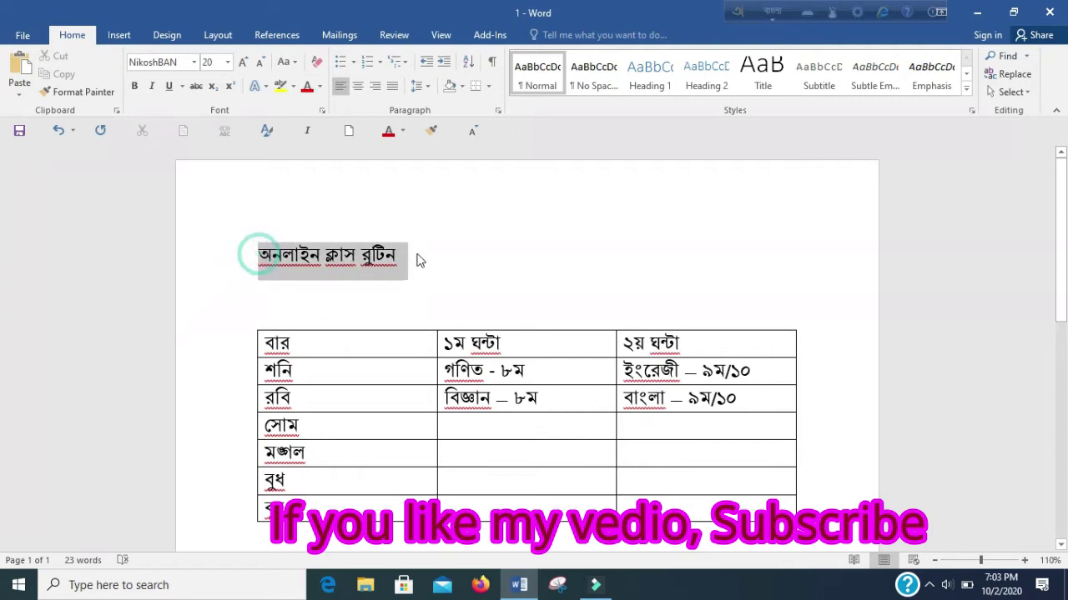
- Centre the title and shift the table up and to the right
click(357, 85)
click(507, 306)
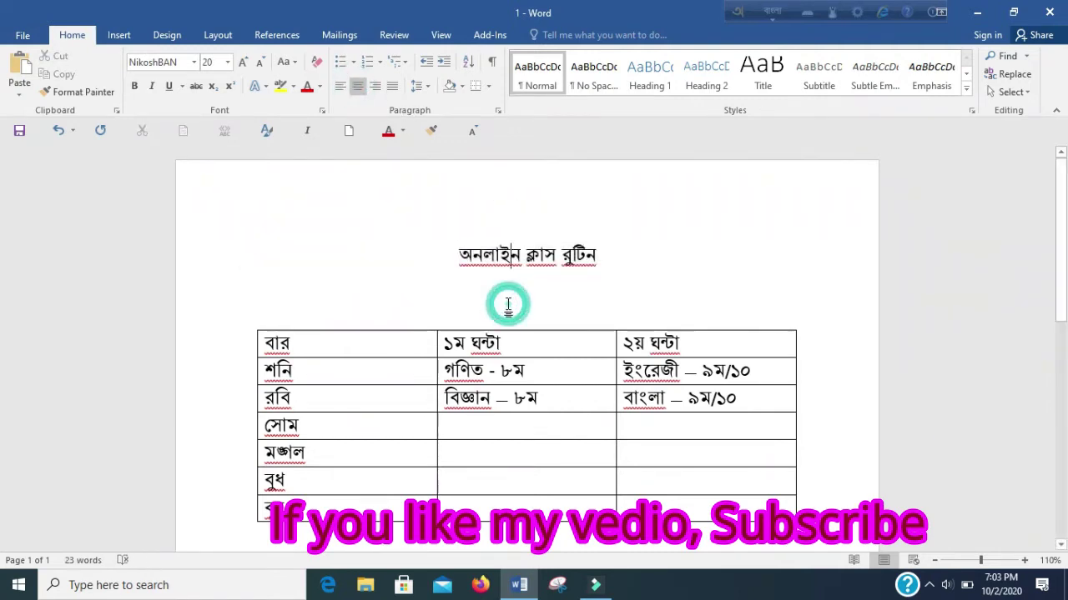
drag(251, 328, 278, 287)
click(623, 253)
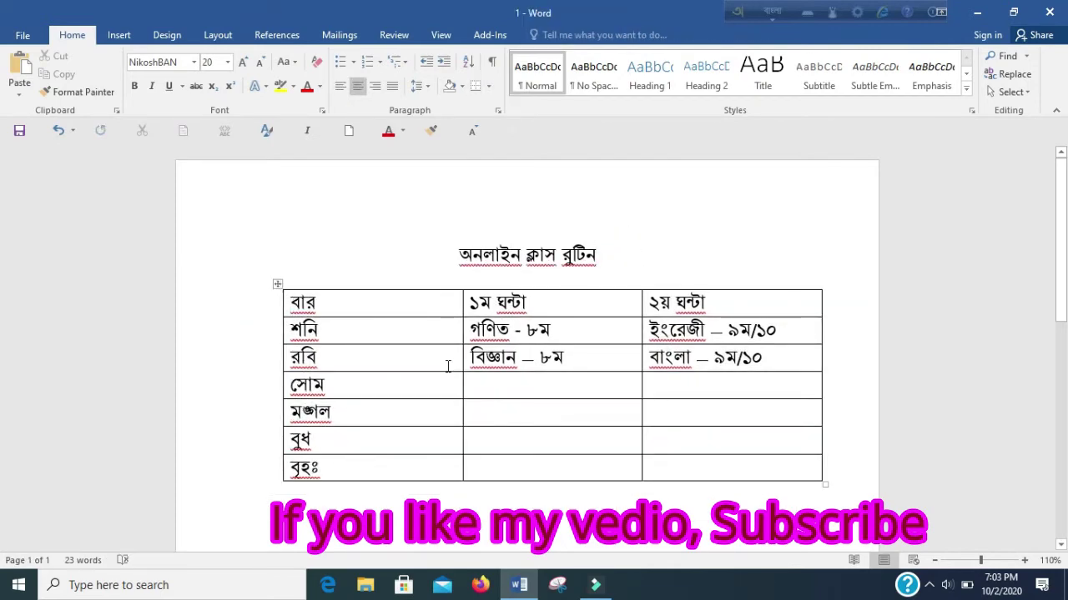
- Narrow the day column and both period columns to fit their contents
drag(460, 333, 336, 333)
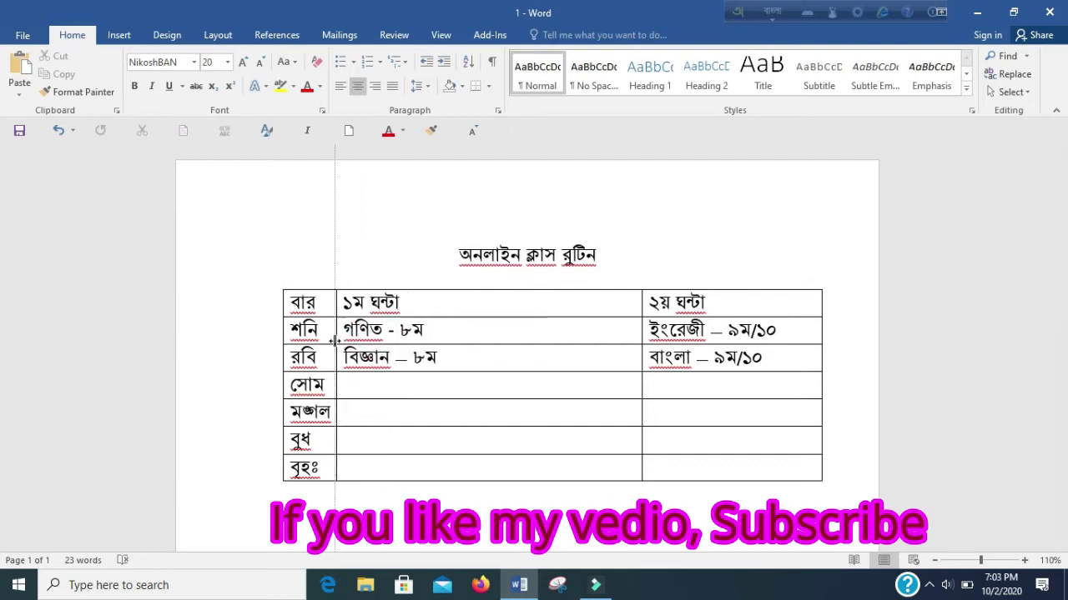
drag(640, 327, 460, 333)
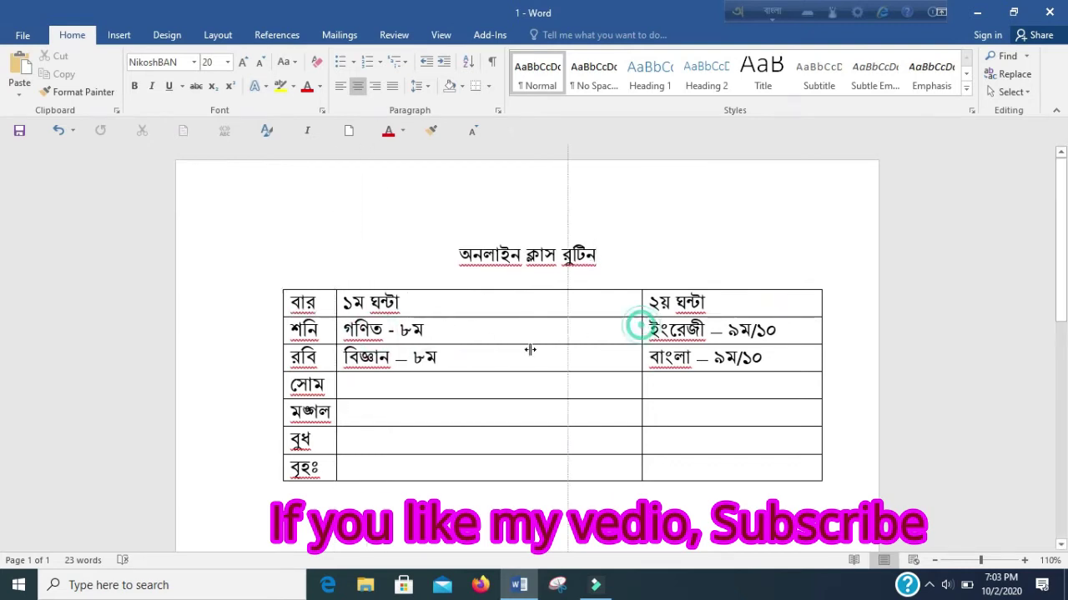
drag(821, 337, 609, 360)
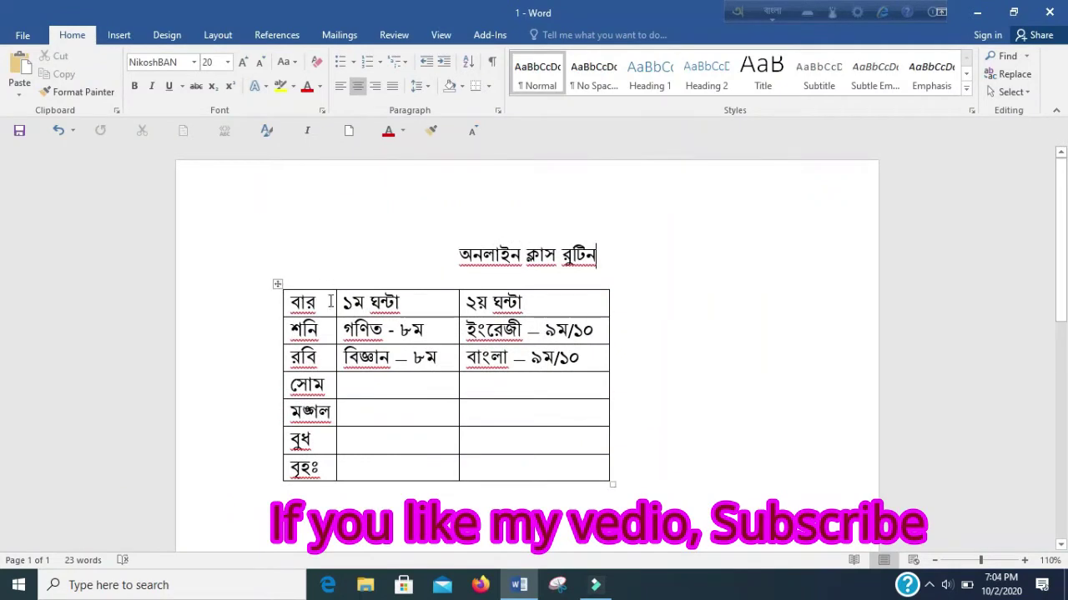
scroll(308, 284, down, 1)
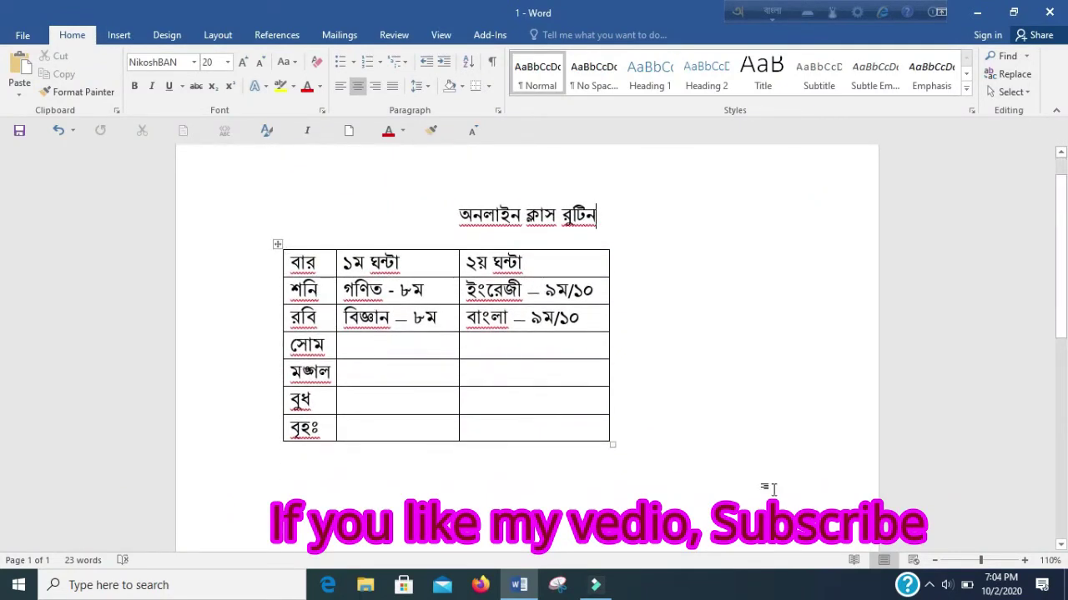
- Make all the table text green
click(277, 246)
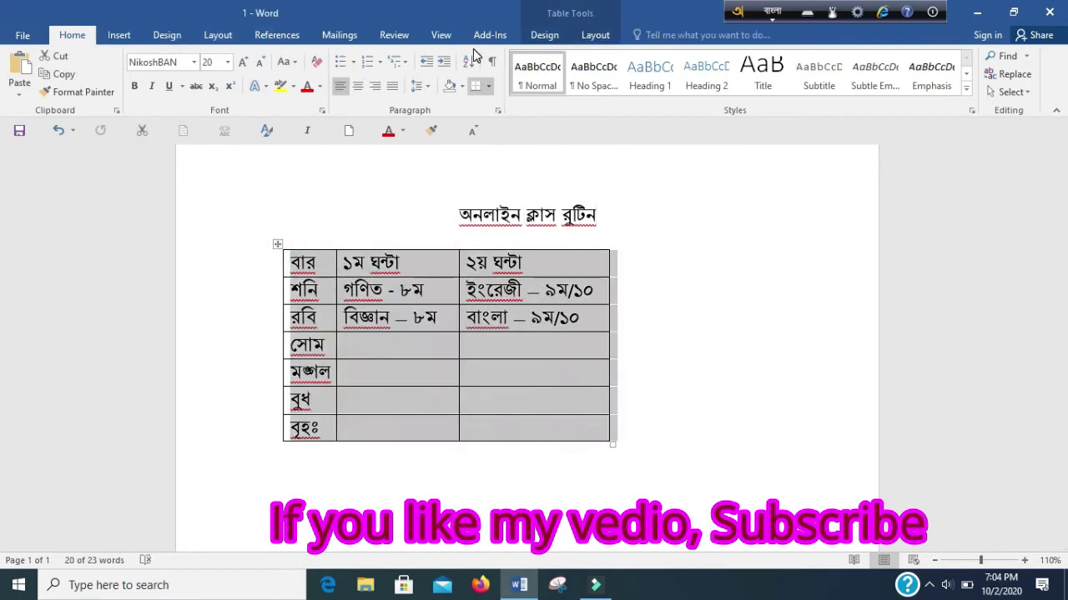
click(322, 87)
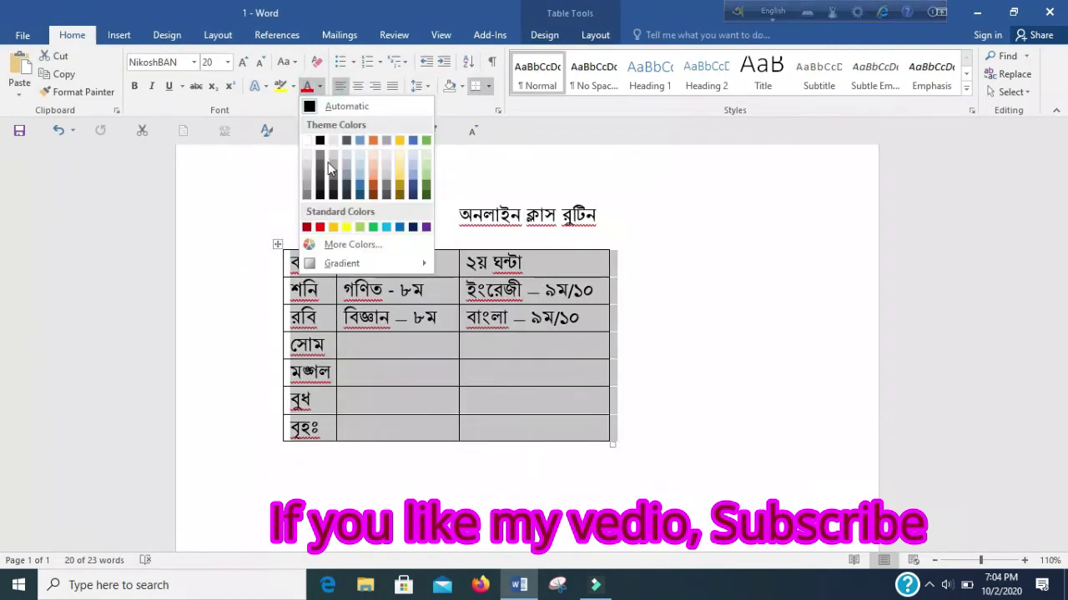
click(373, 224)
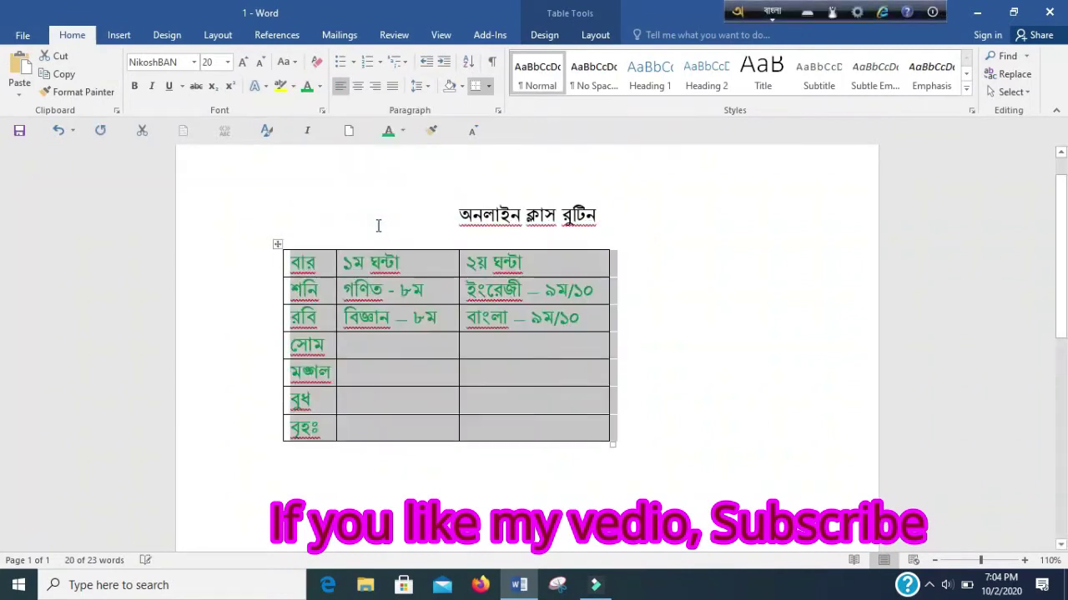
click(419, 264)
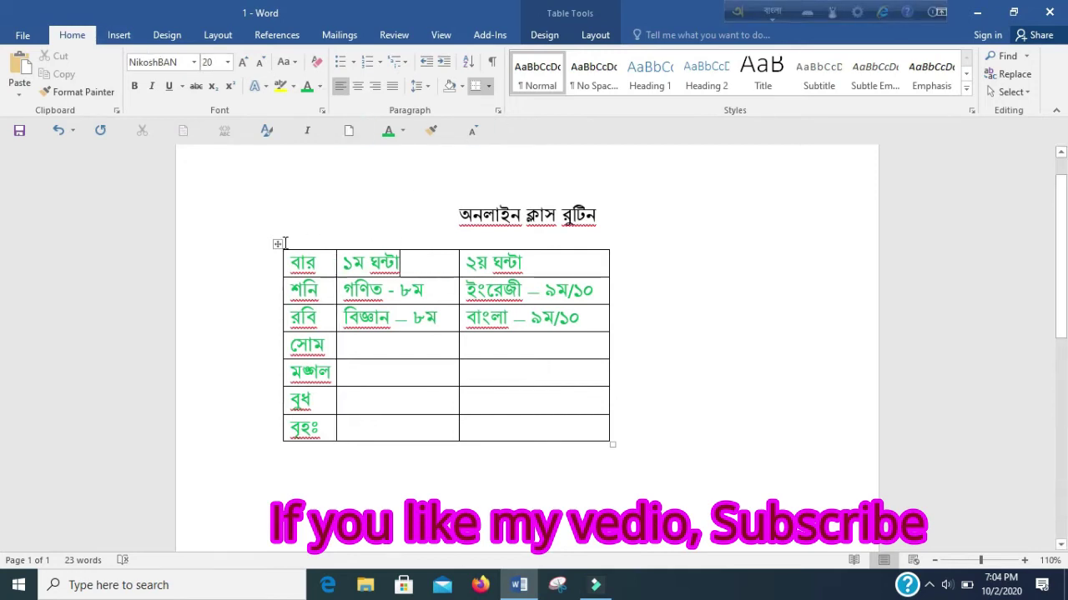
- Apply a plain grid table style with red borders and shift the table right and down
click(276, 246)
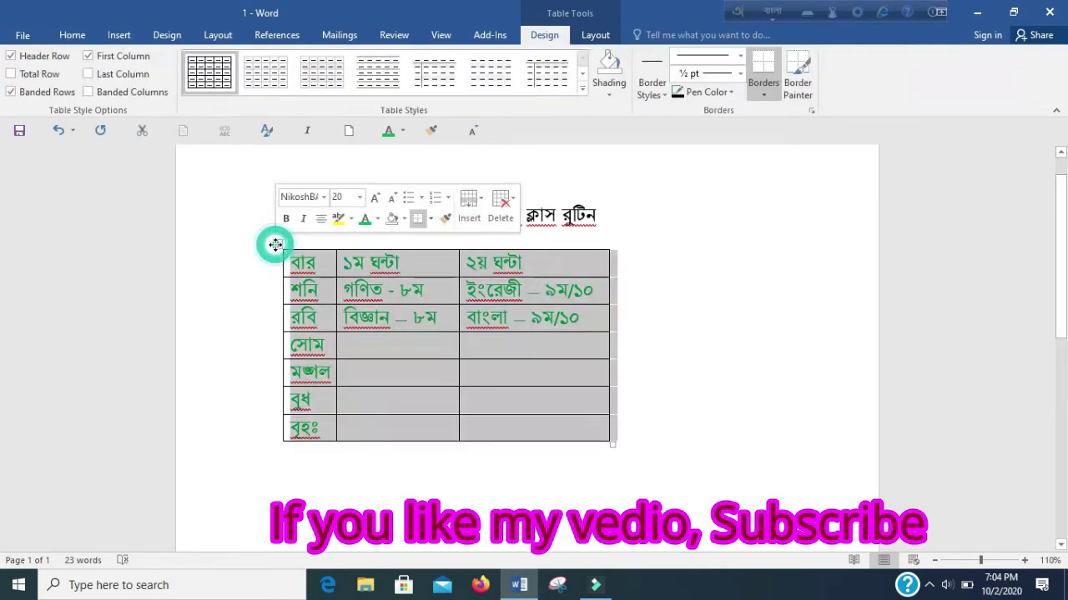
click(328, 74)
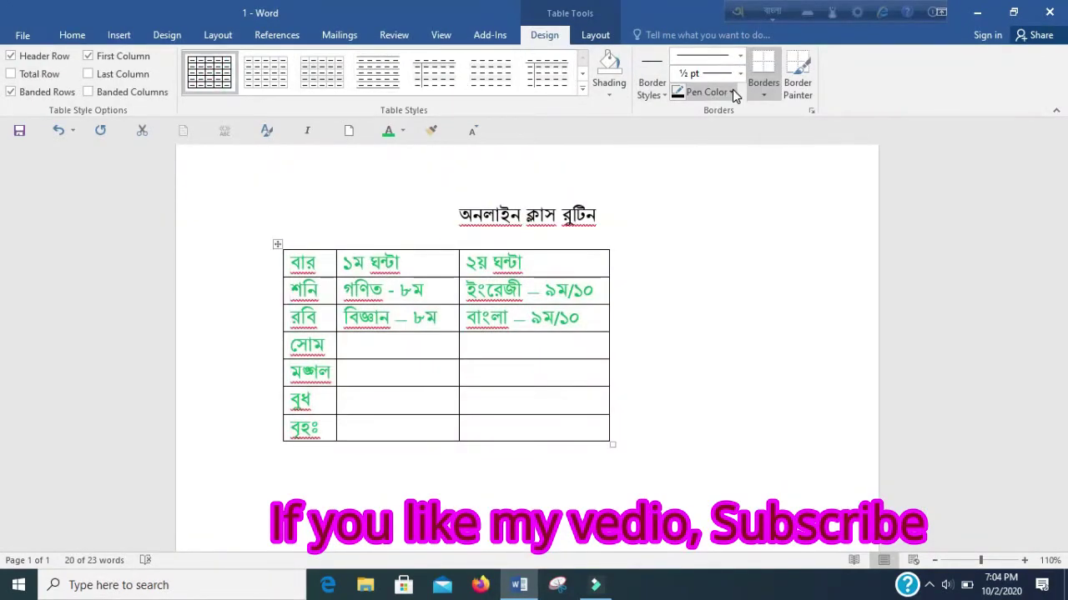
click(731, 91)
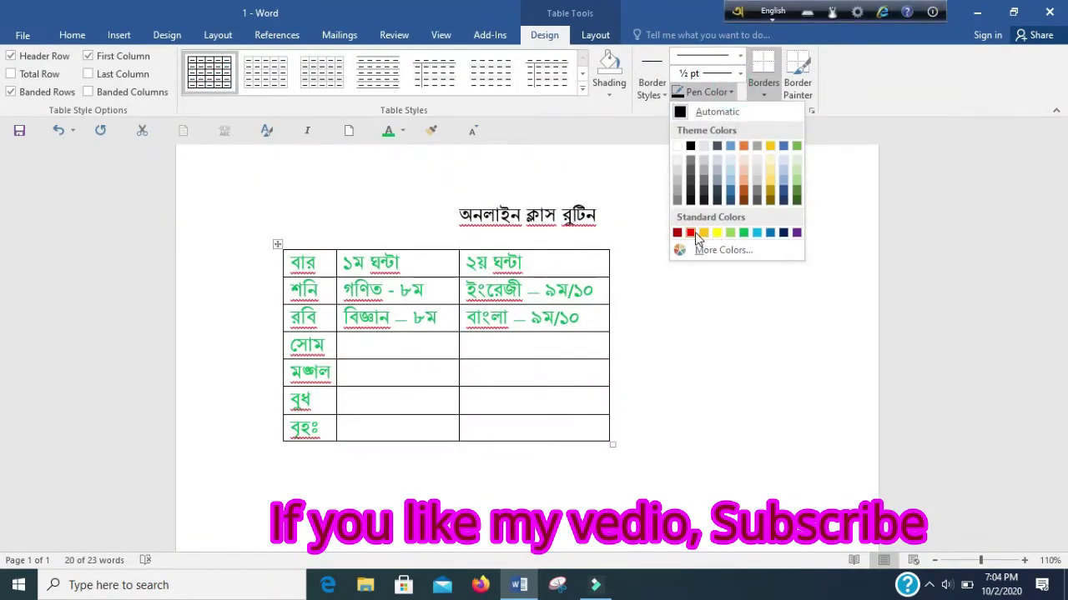
click(691, 233)
key(Escape)
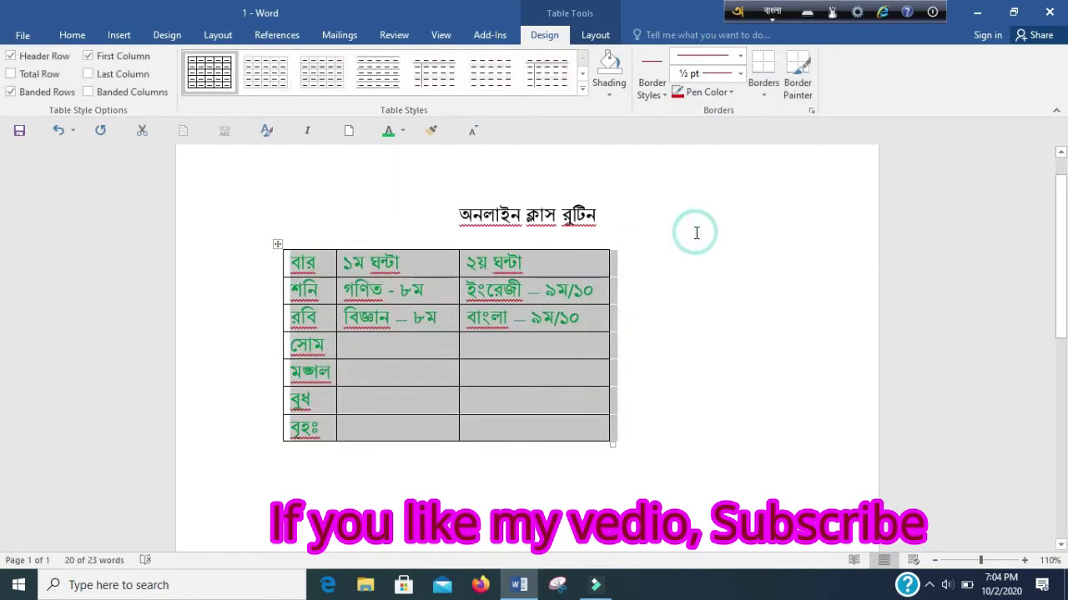
click(387, 259)
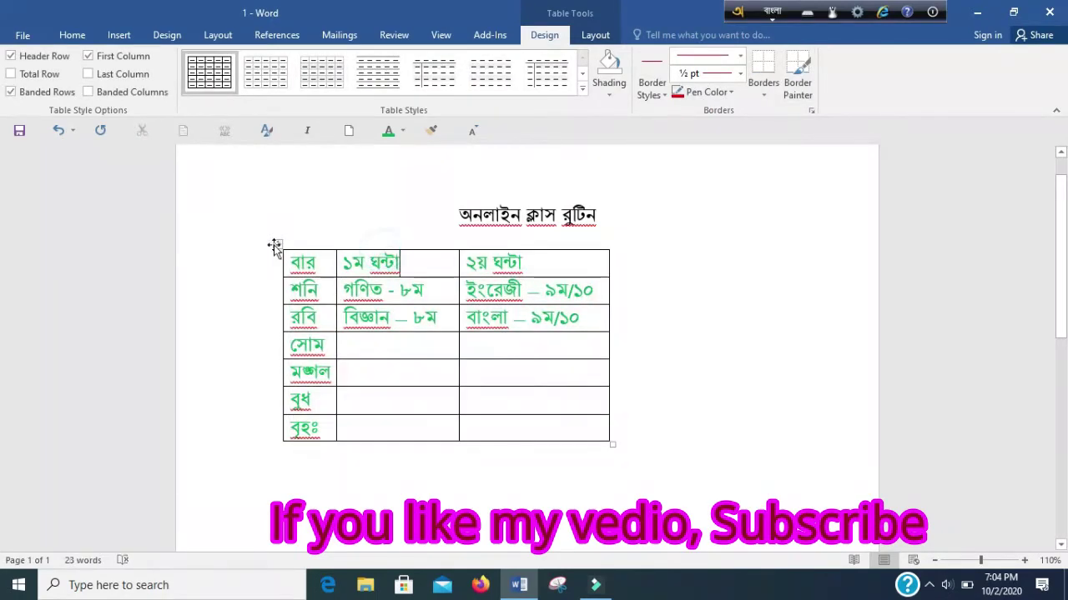
drag(400, 258, 398, 259)
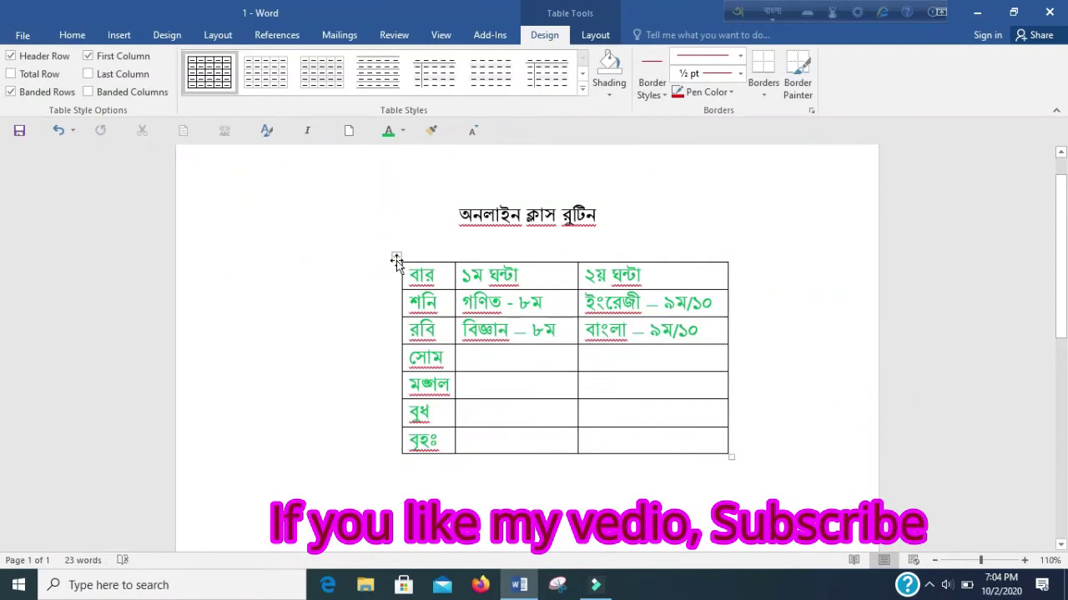
click(389, 258)
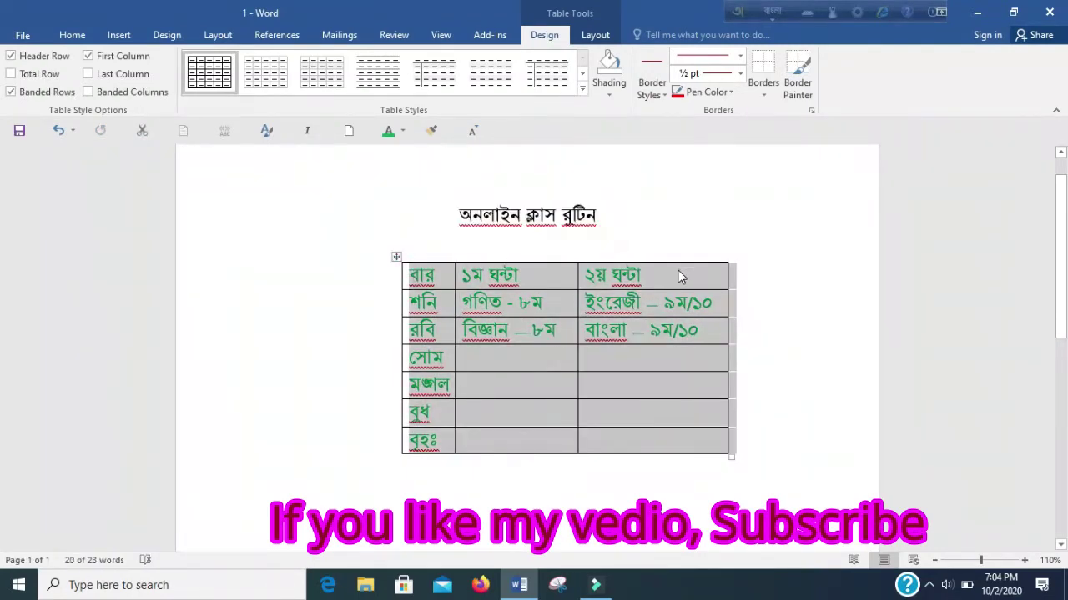
- Change all the table text to red
click(678, 277)
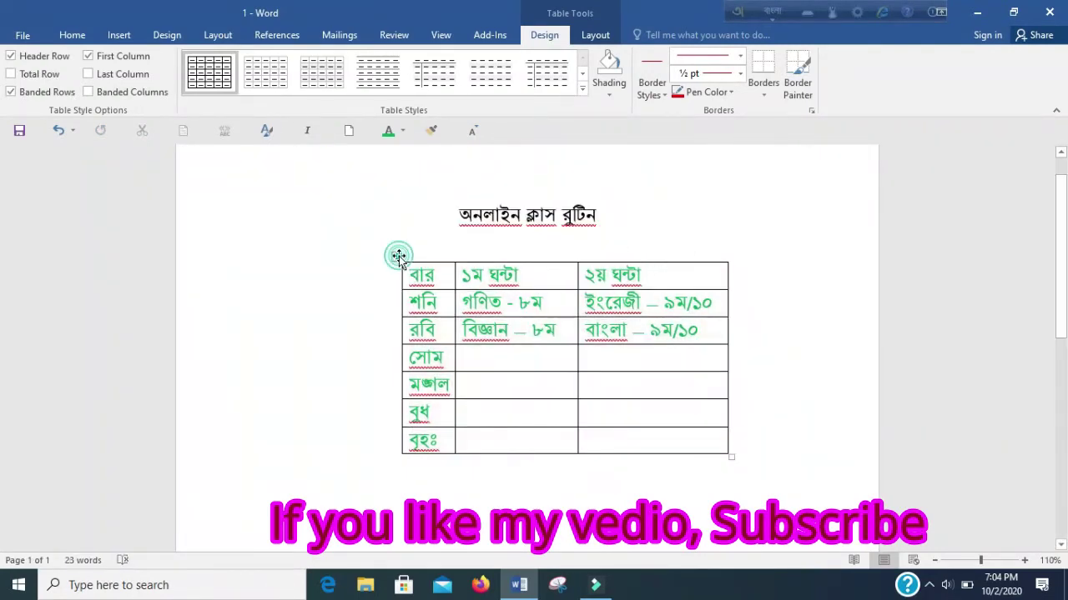
click(399, 256)
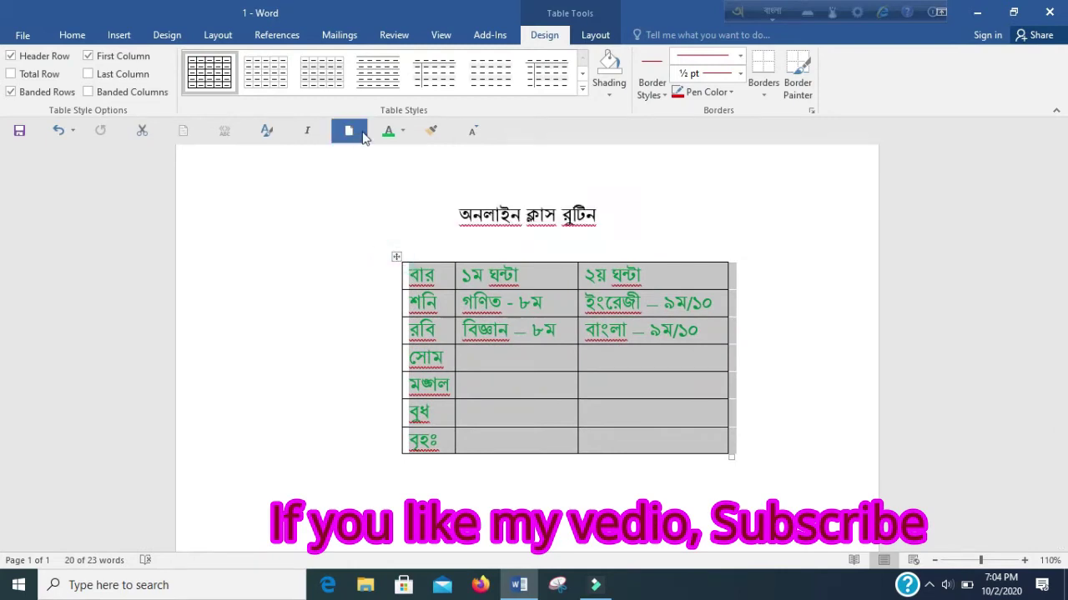
click(403, 133)
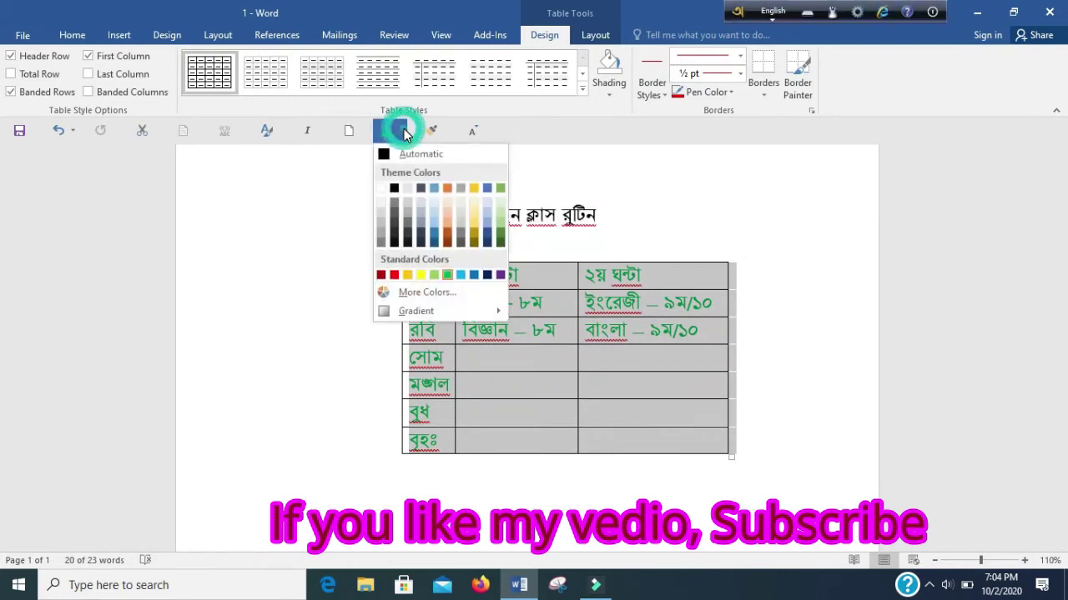
click(394, 275)
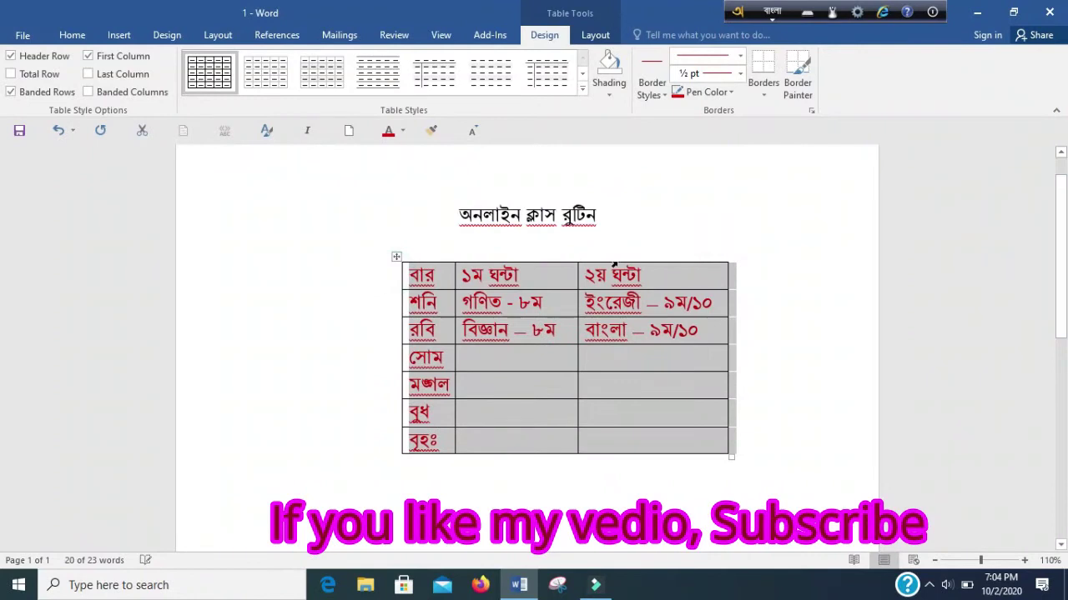
- Shade every table cell yellow
scroll(386, 195, up, 2)
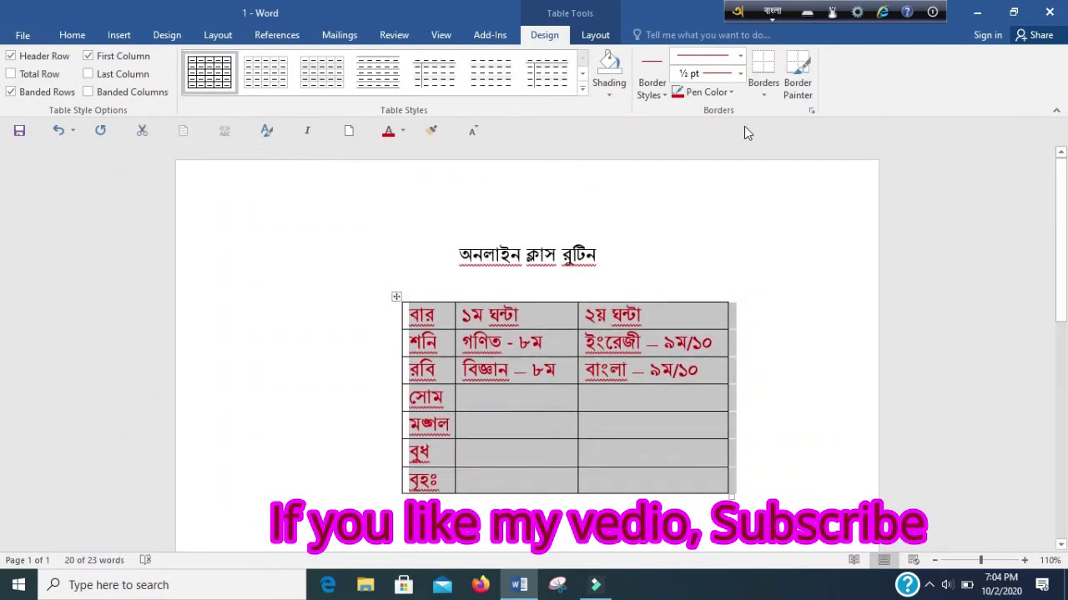
click(612, 96)
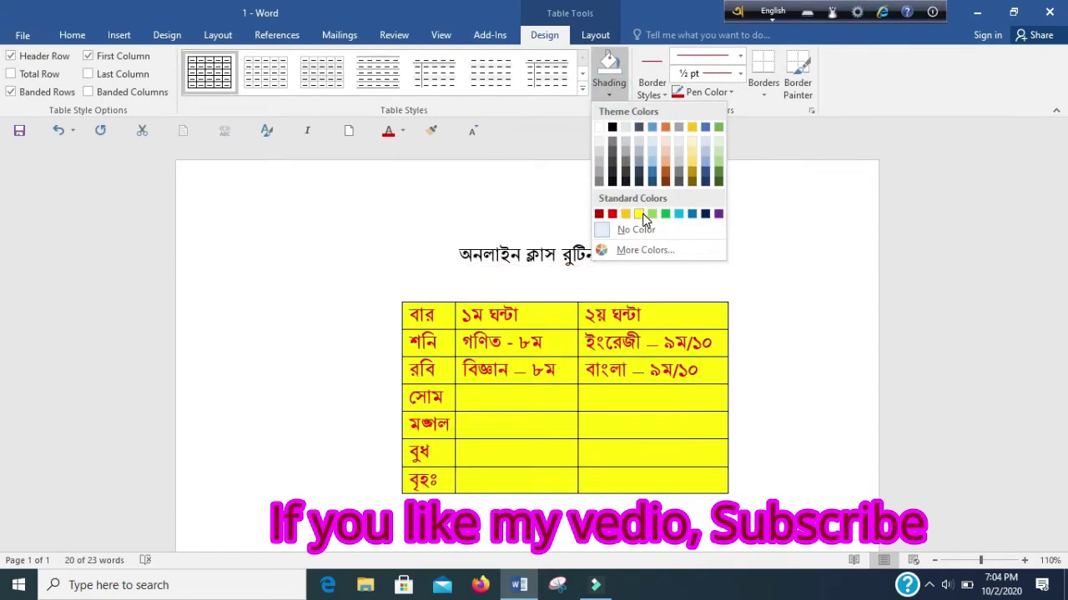
click(640, 214)
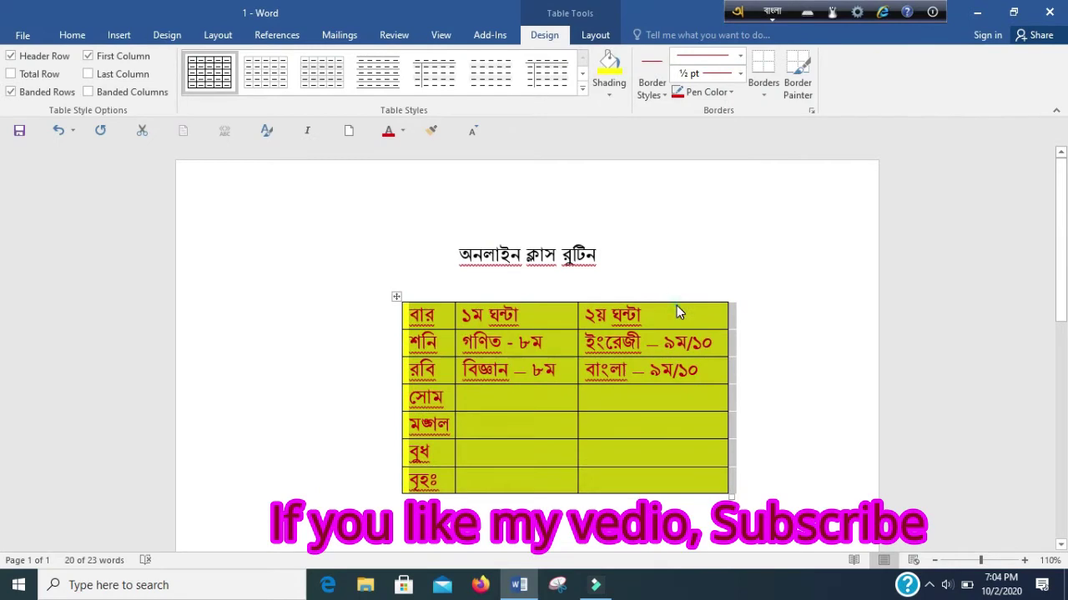
click(677, 312)
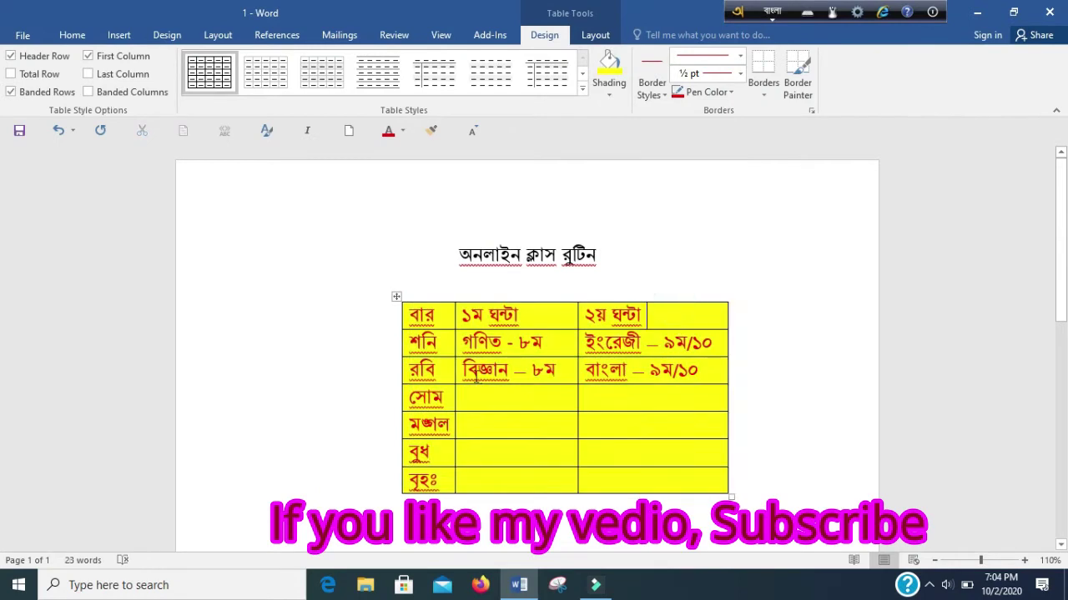
- Highlight the রবি row text in magenta
click(391, 377)
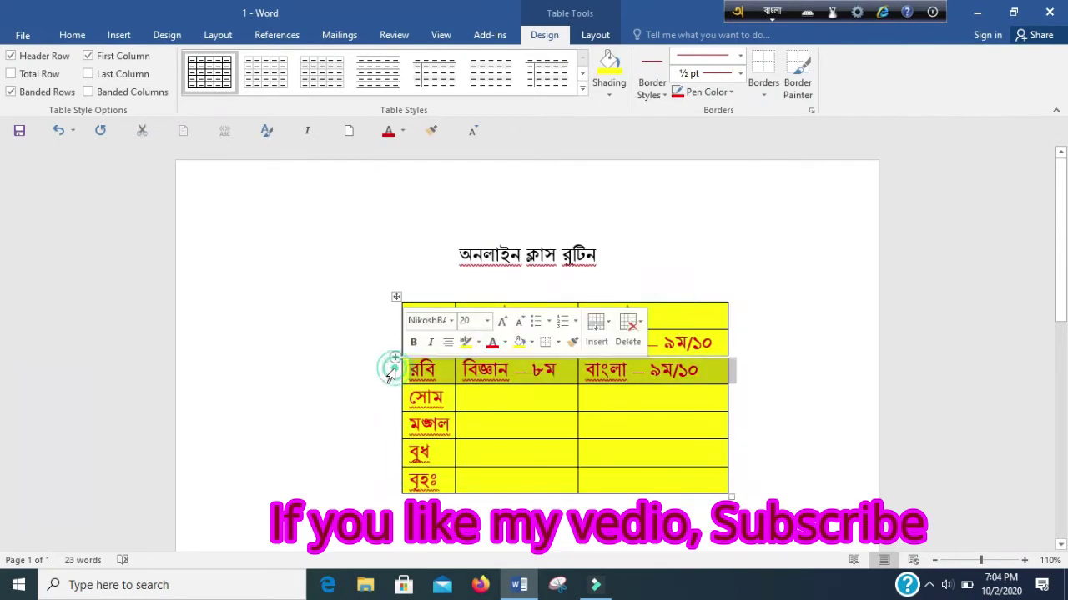
click(481, 343)
key(F12)
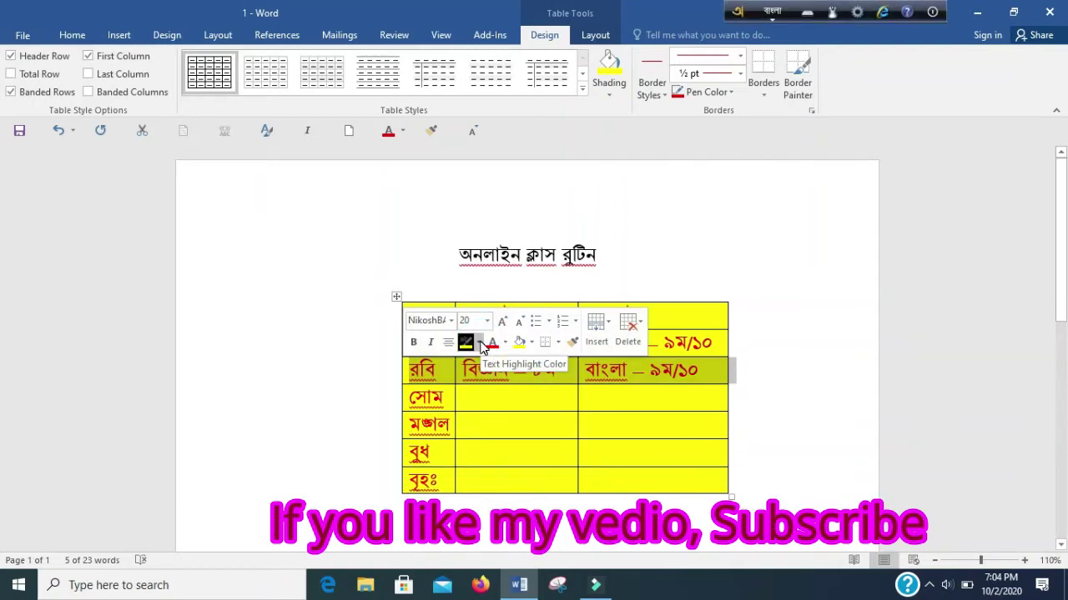
click(481, 343)
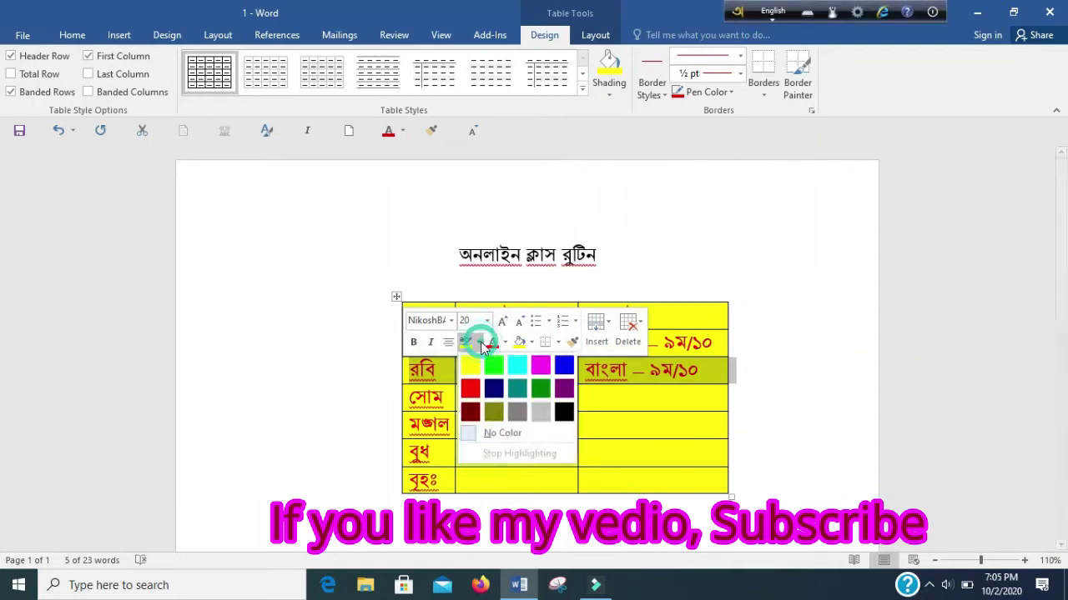
click(536, 365)
click(548, 405)
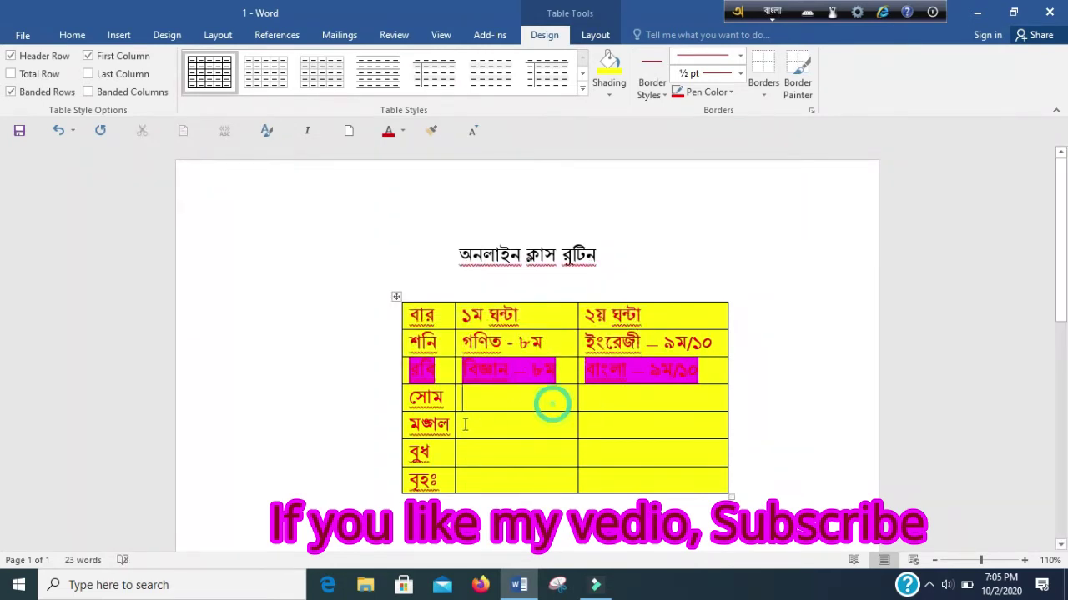
- Shade the বুধ row blue
click(391, 455)
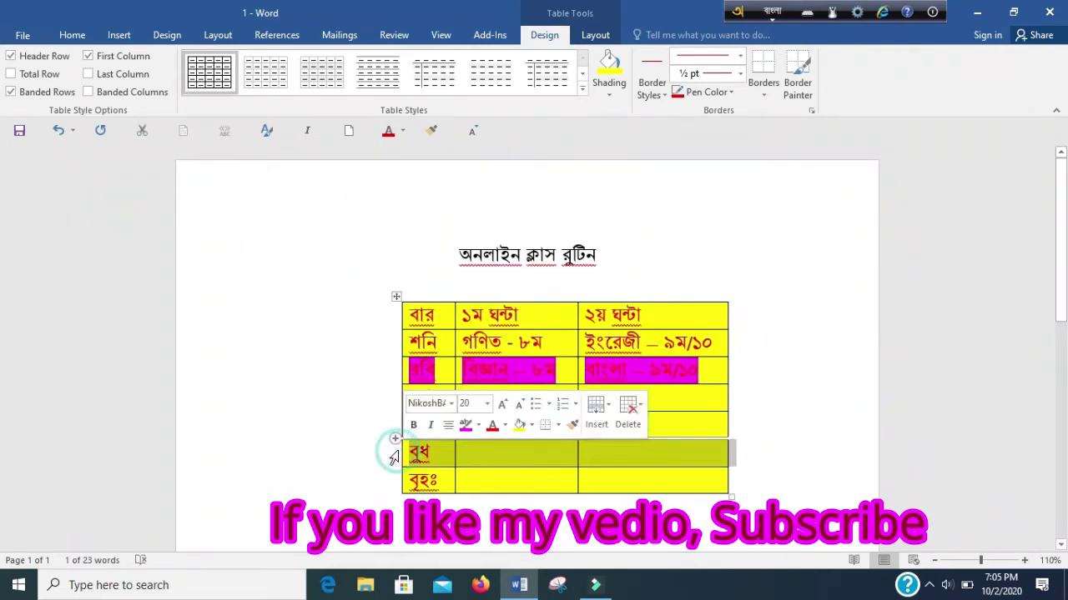
click(609, 96)
click(676, 211)
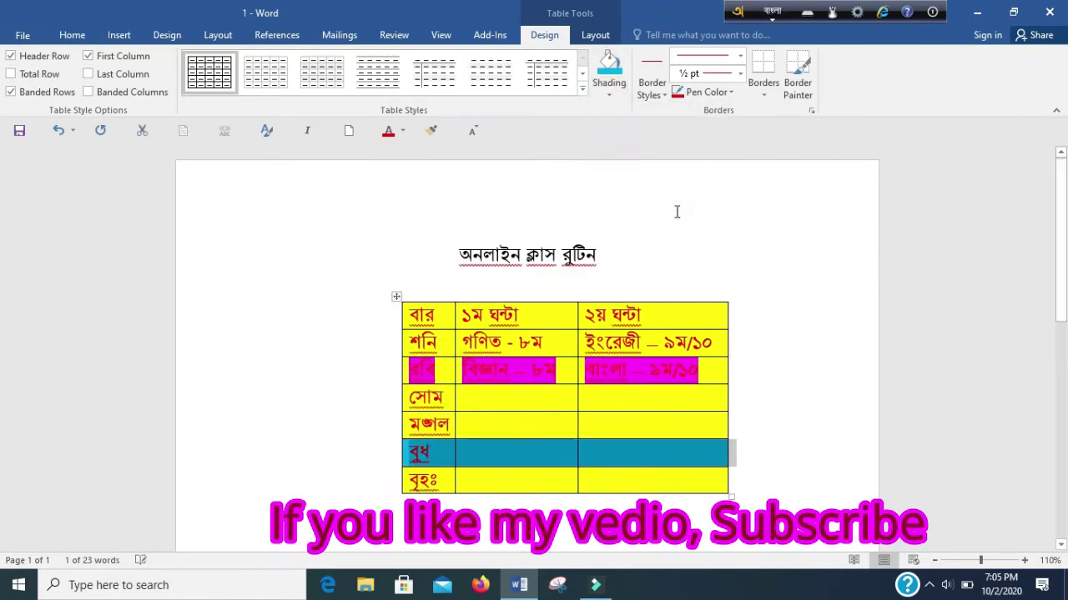
- Change the রবি row font colour to blue
click(392, 380)
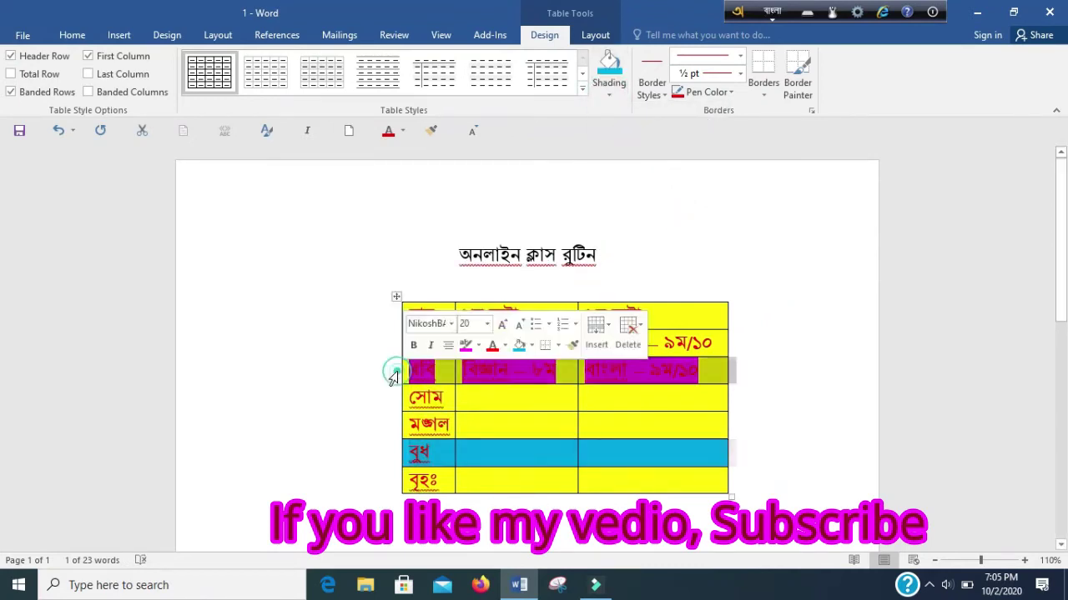
click(505, 345)
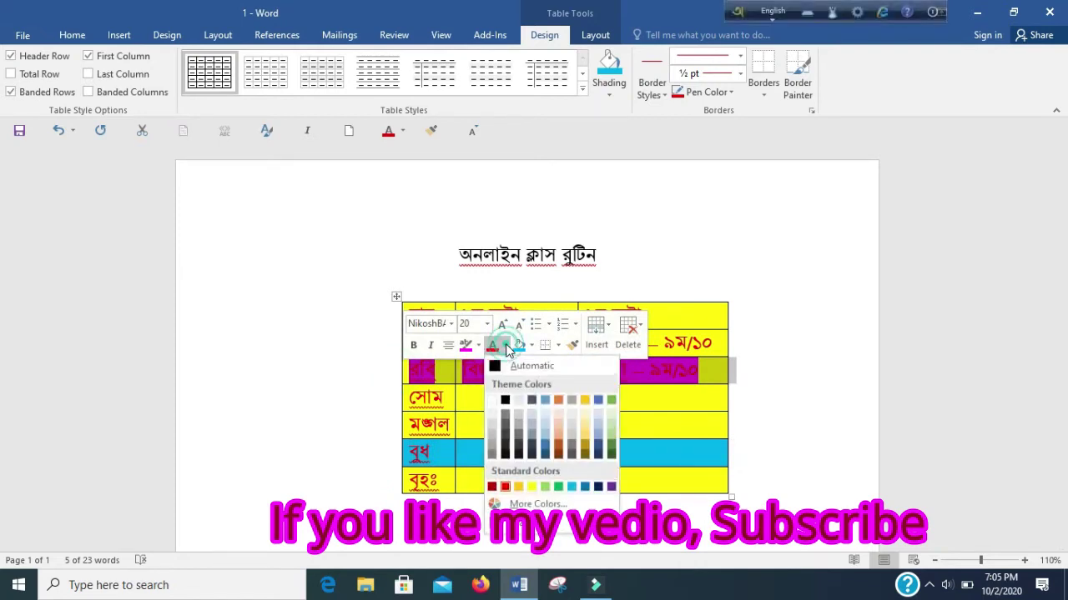
click(583, 488)
click(722, 374)
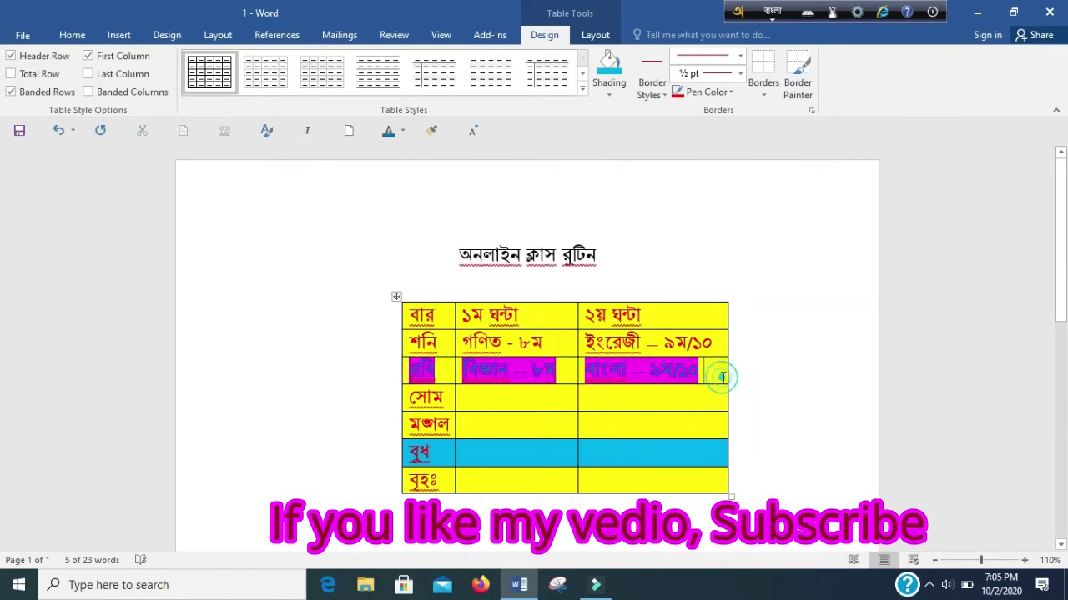
mouse_move(387, 315)
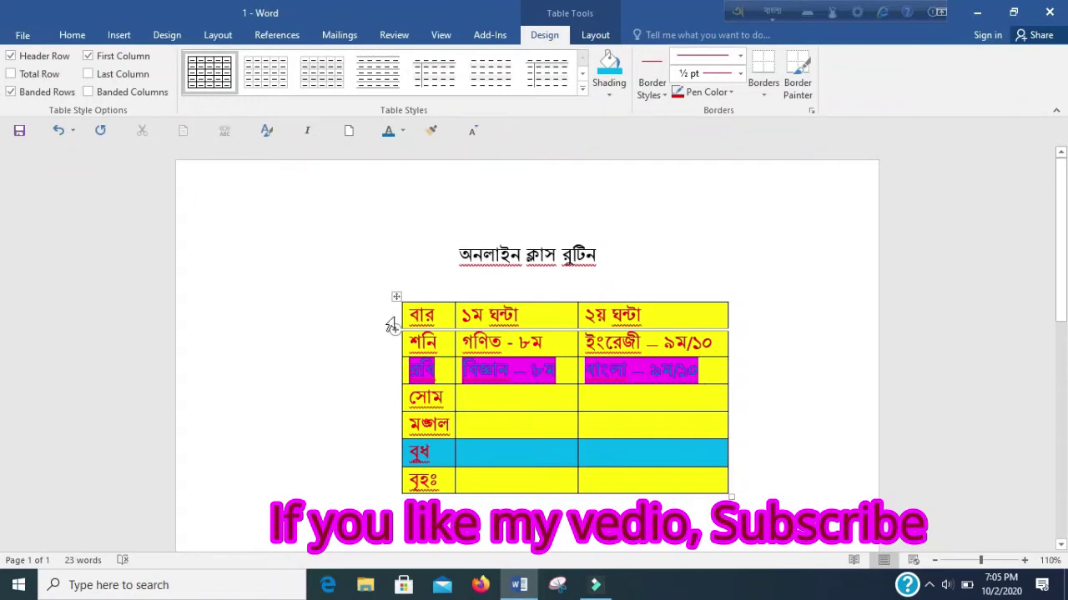
- Shade the table's header row light blue
click(392, 325)
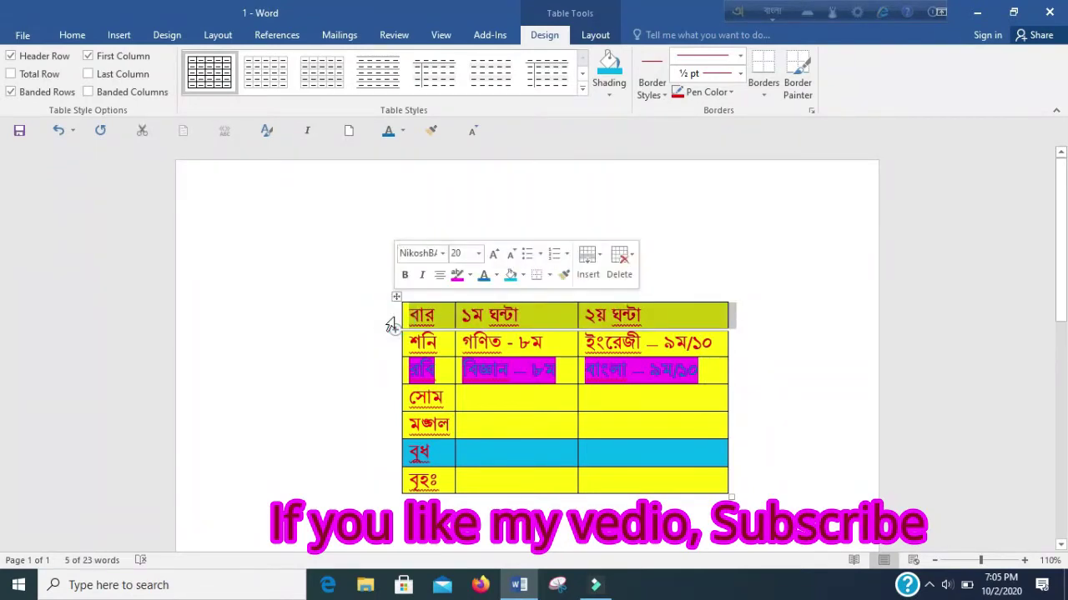
click(611, 97)
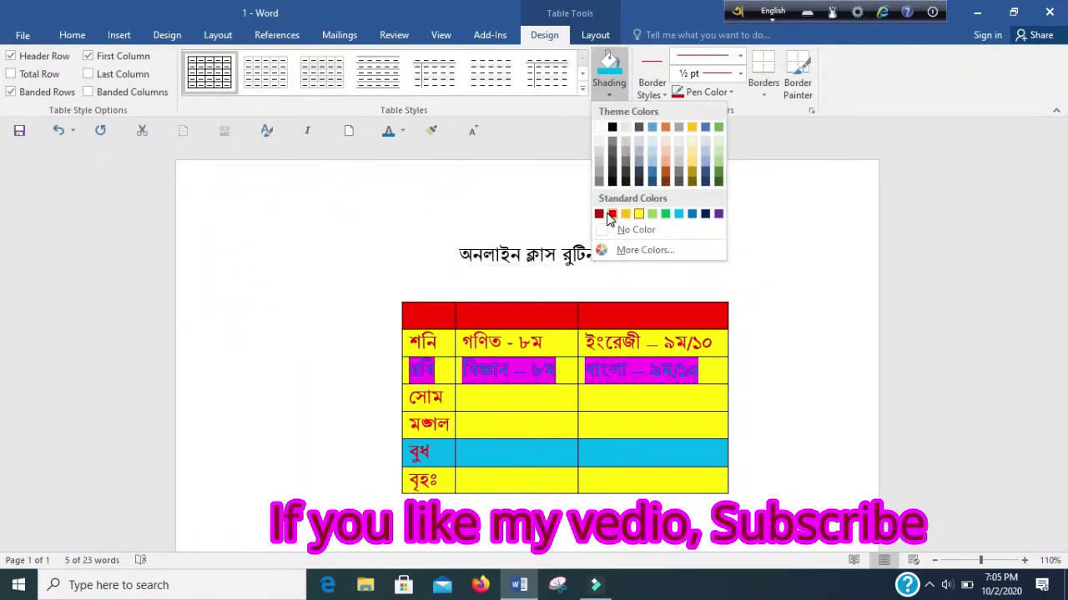
click(677, 215)
click(551, 312)
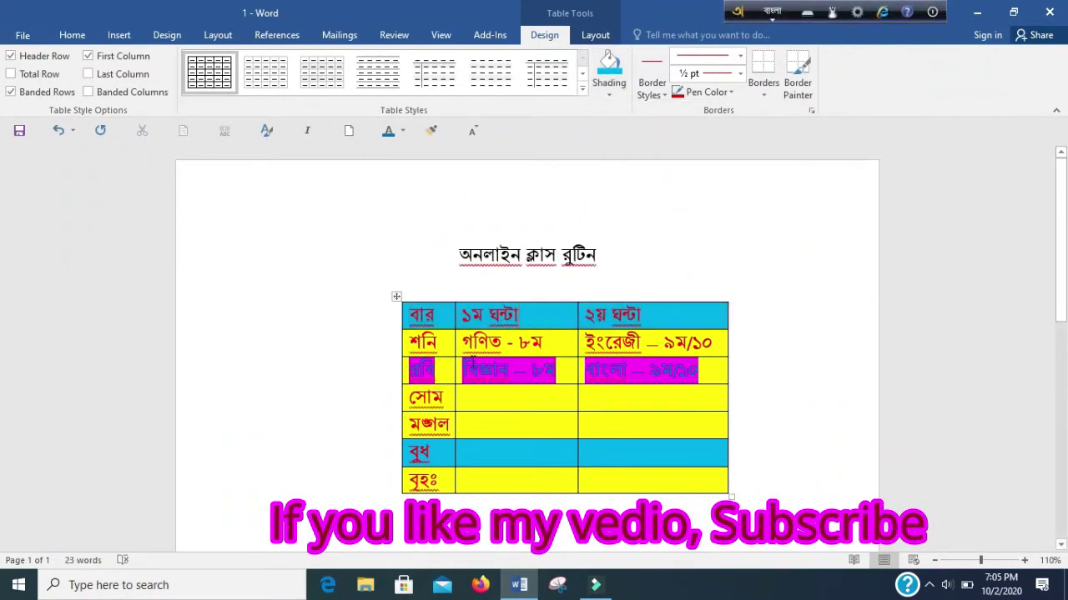
- Give the header row text (বার, ১ম ঘন্টা, ২য় ঘন্টা) a light blue font colour
mouse_move(390, 327)
click(393, 327)
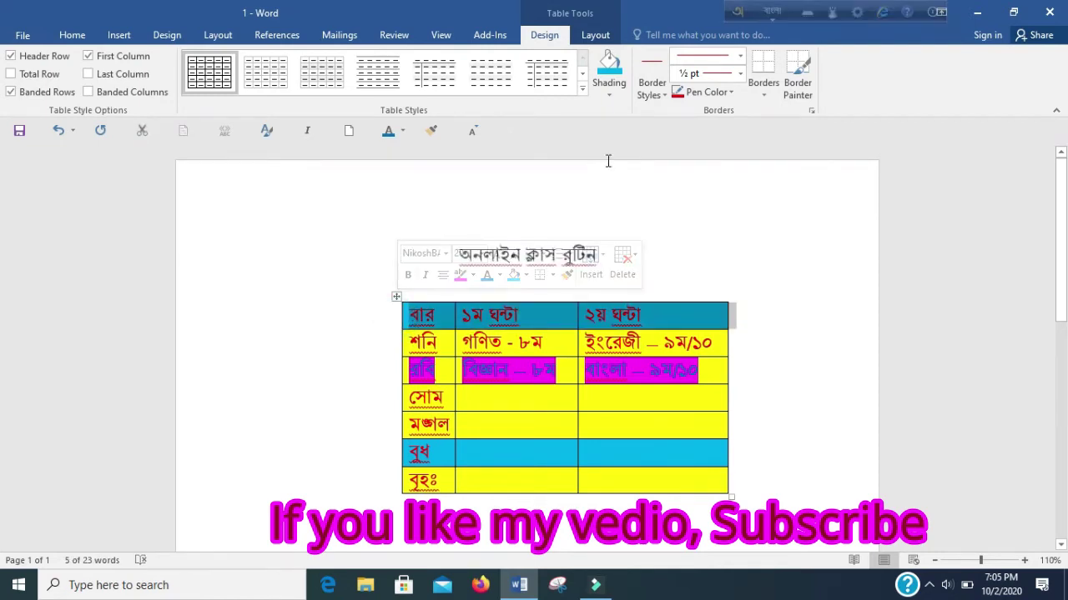
click(403, 131)
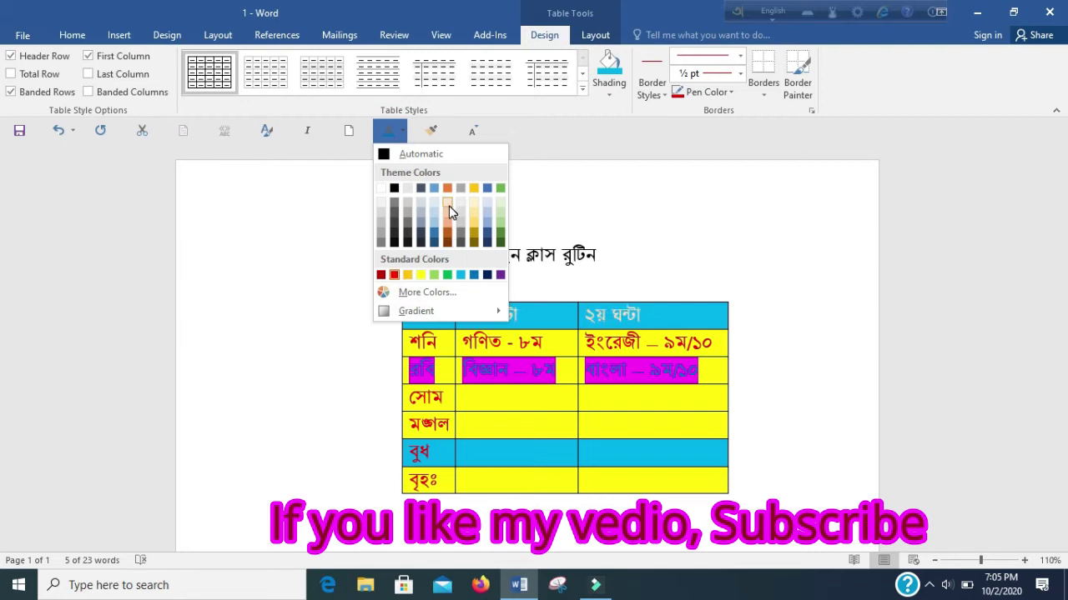
click(432, 205)
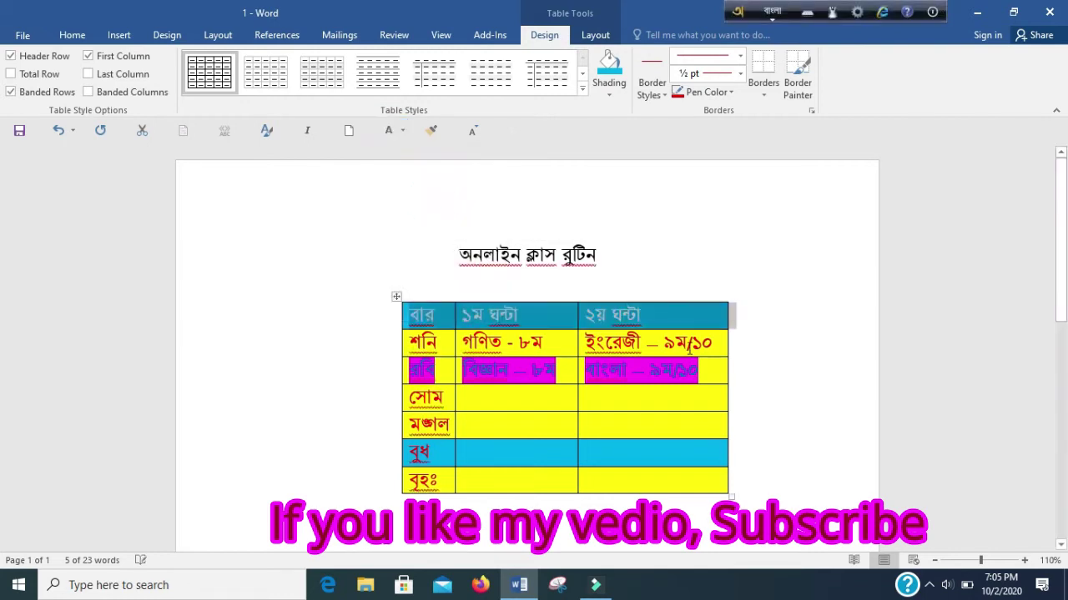
click(663, 314)
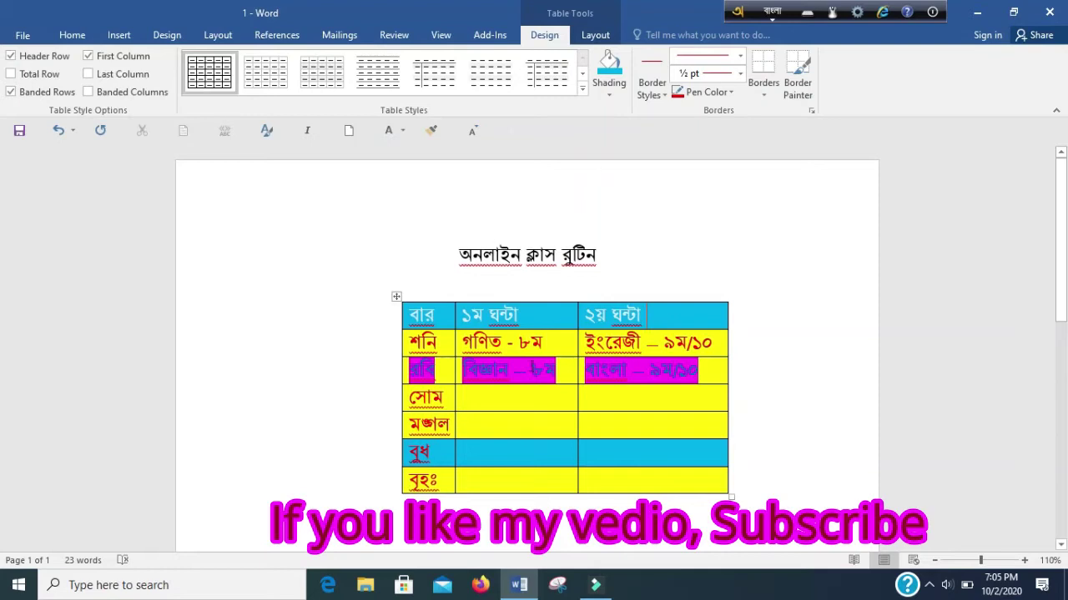
- Make the table slightly narrower by pulling its right border inward
scroll(471, 317, down, 2)
scroll(584, 300, down, 2)
scroll(648, 288, down, 1)
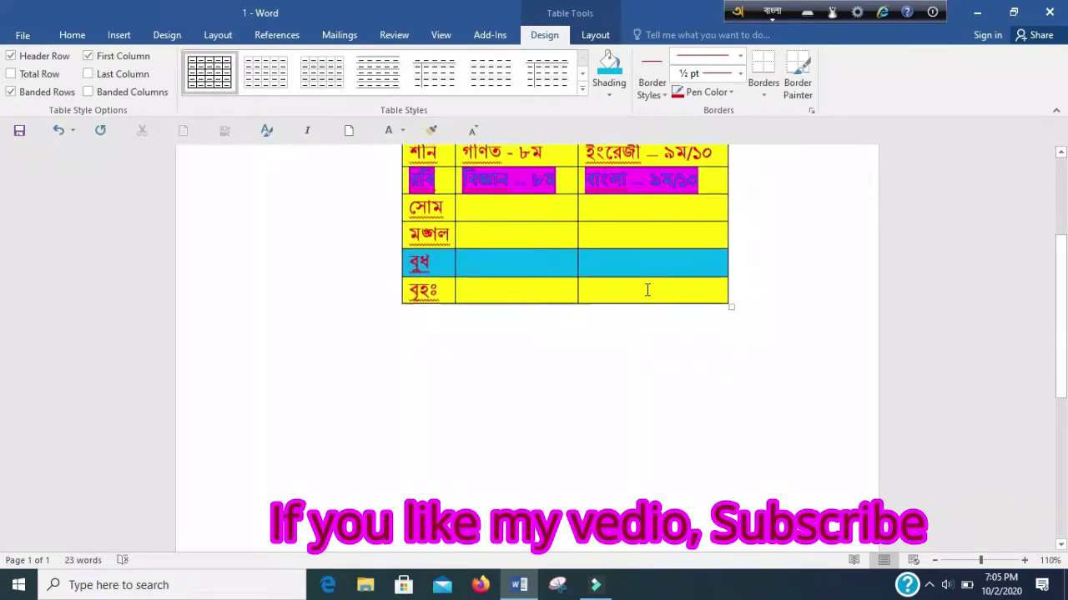
scroll(666, 258, up, 5)
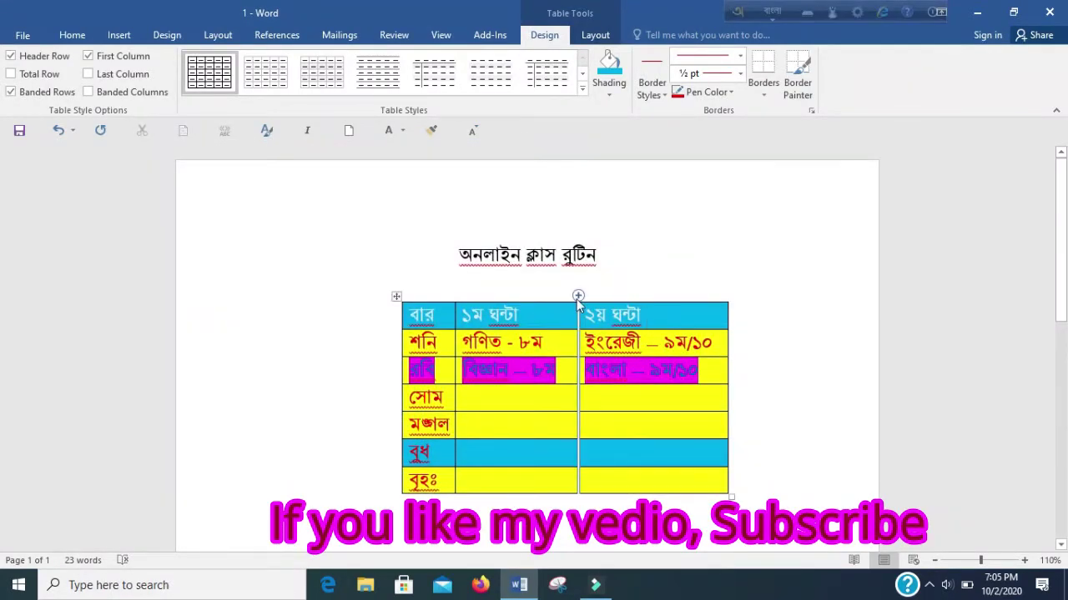
drag(726, 346, 723, 344)
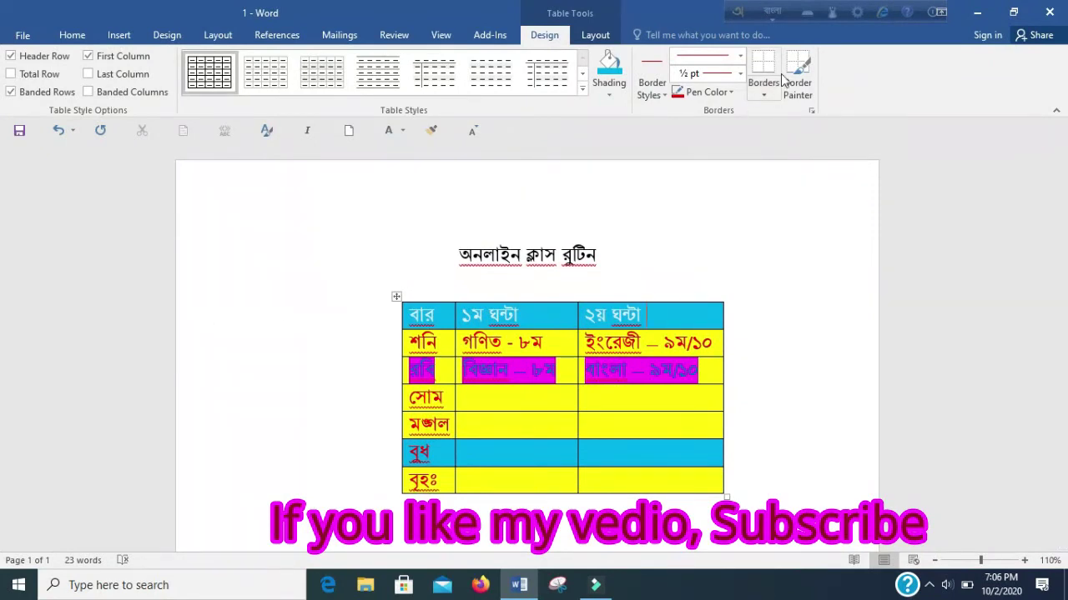
click(765, 94)
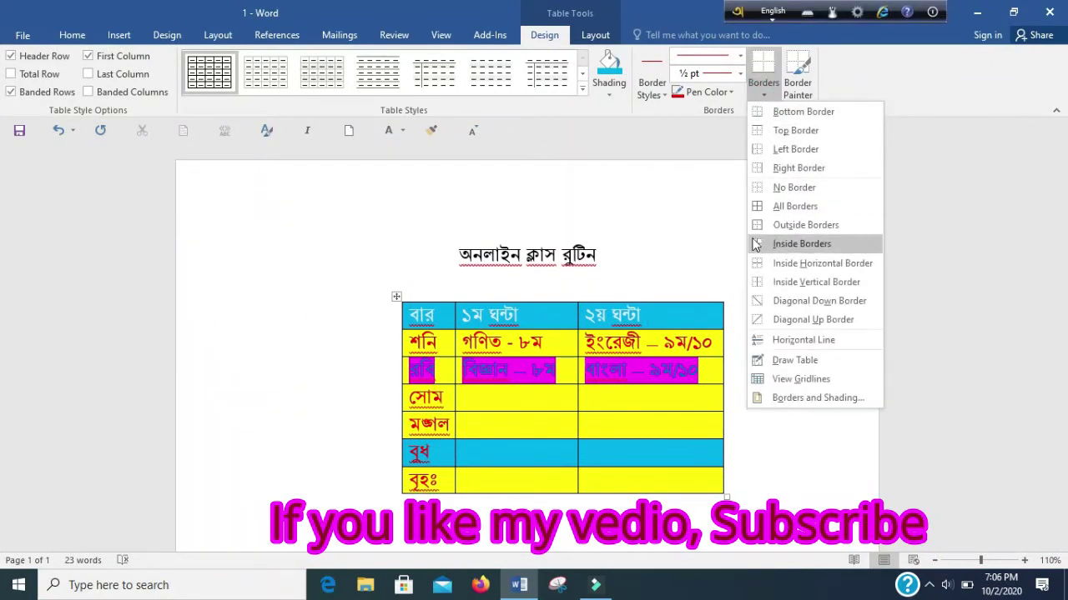
- Apply All Borders to every cell of the class routine table
click(760, 206)
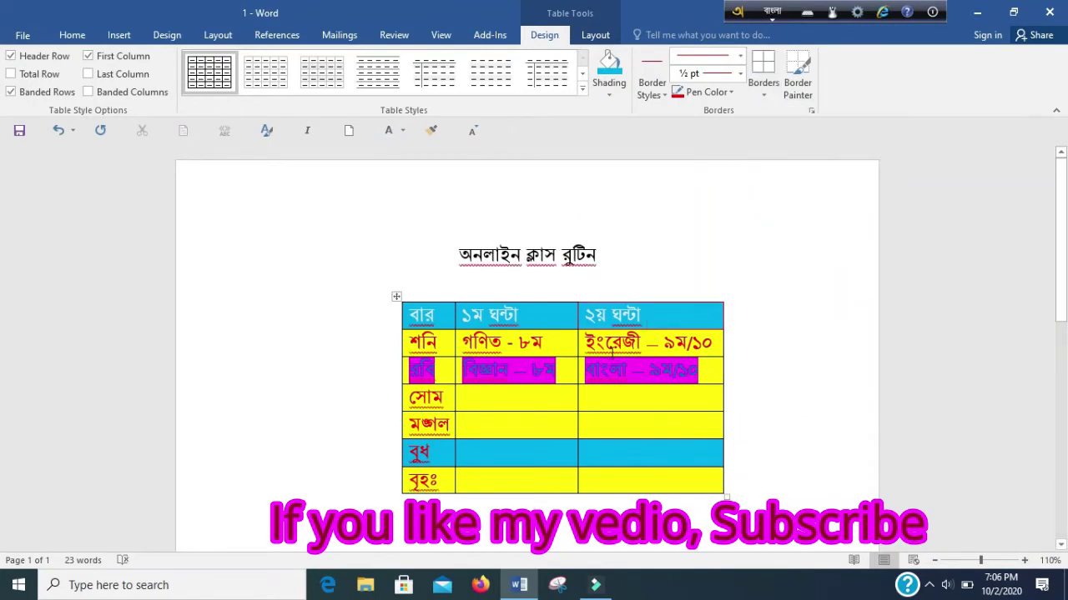
click(396, 297)
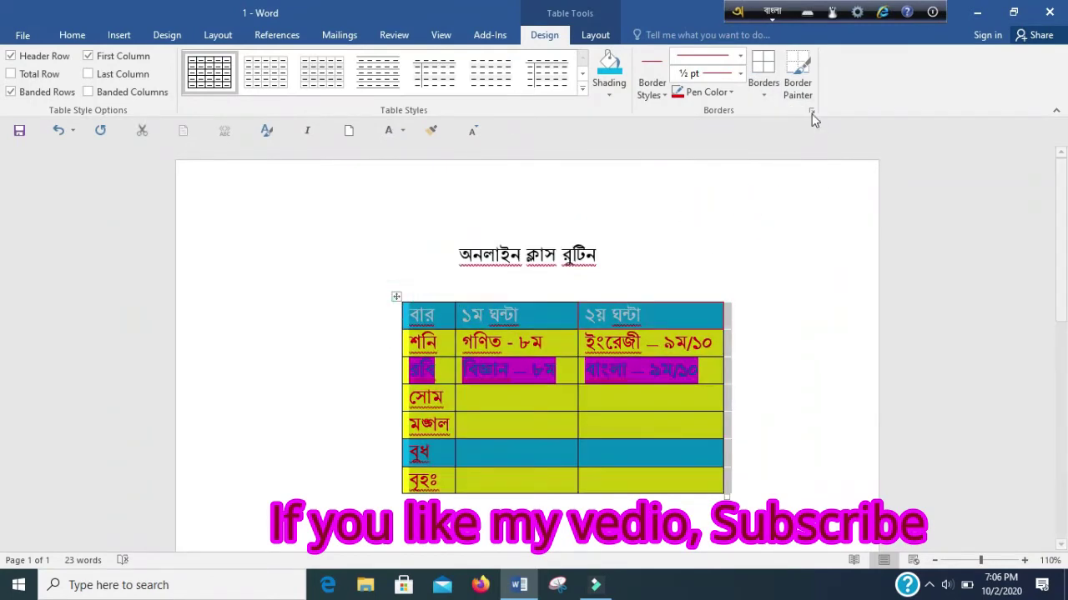
click(765, 96)
click(757, 206)
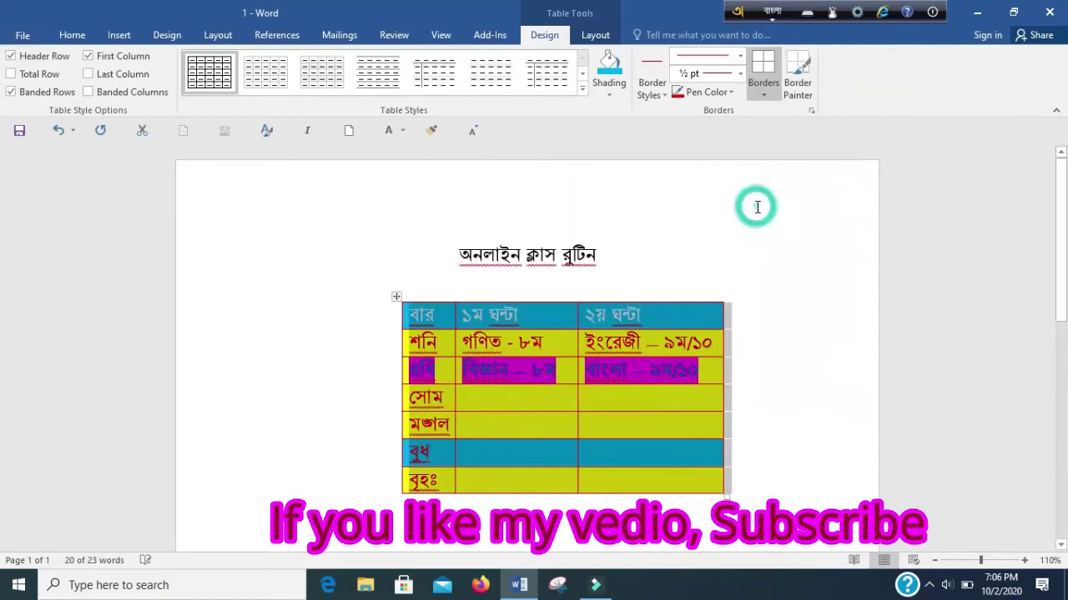
click(753, 238)
click(659, 321)
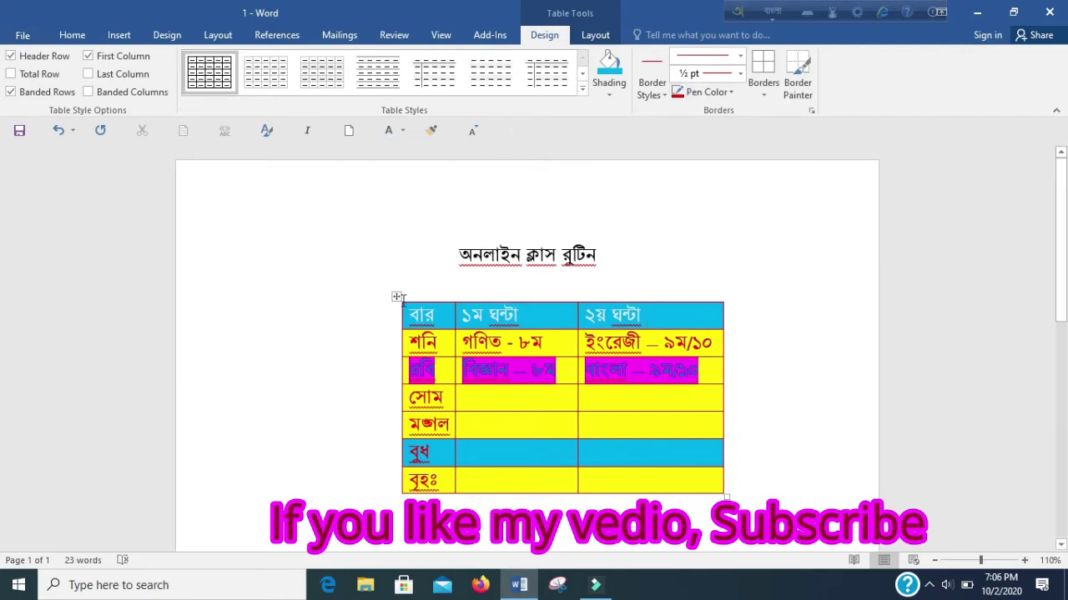
- Set the pen colour to purple and paint it onto the table's top edge
click(397, 297)
click(730, 92)
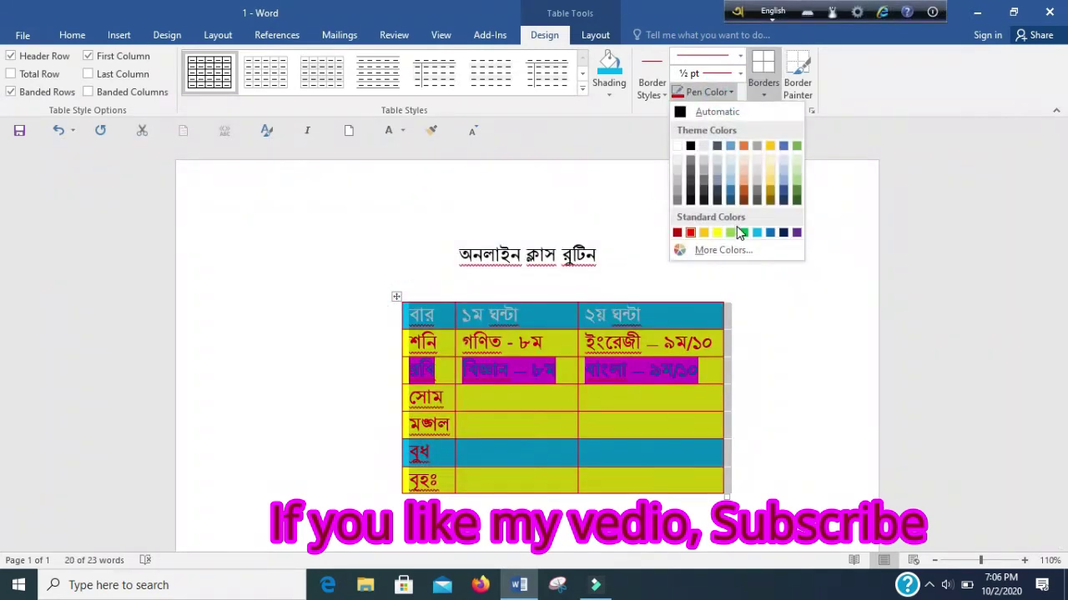
click(796, 233)
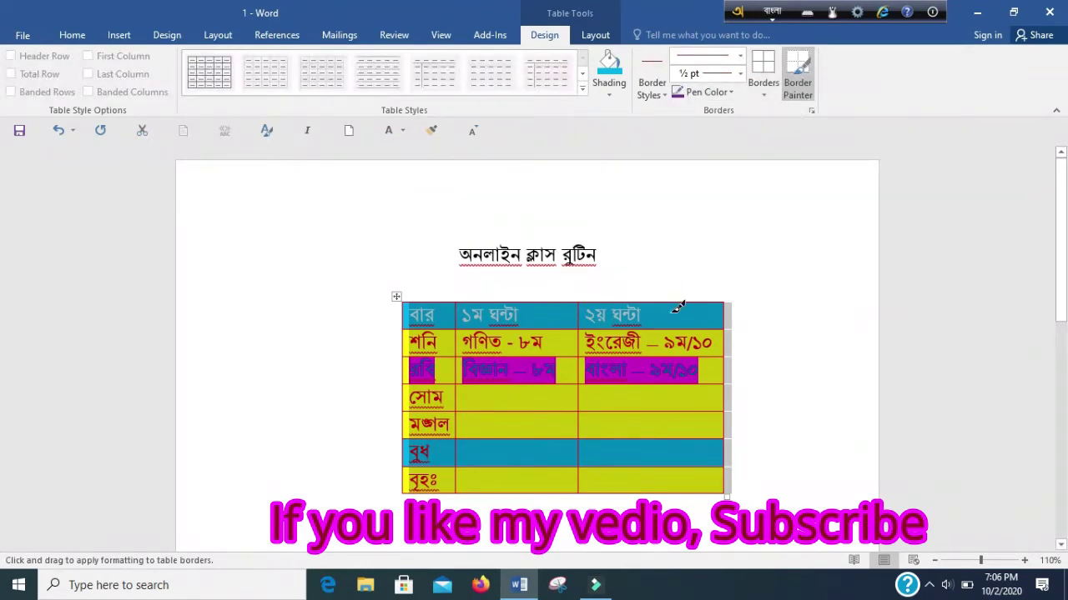
click(675, 303)
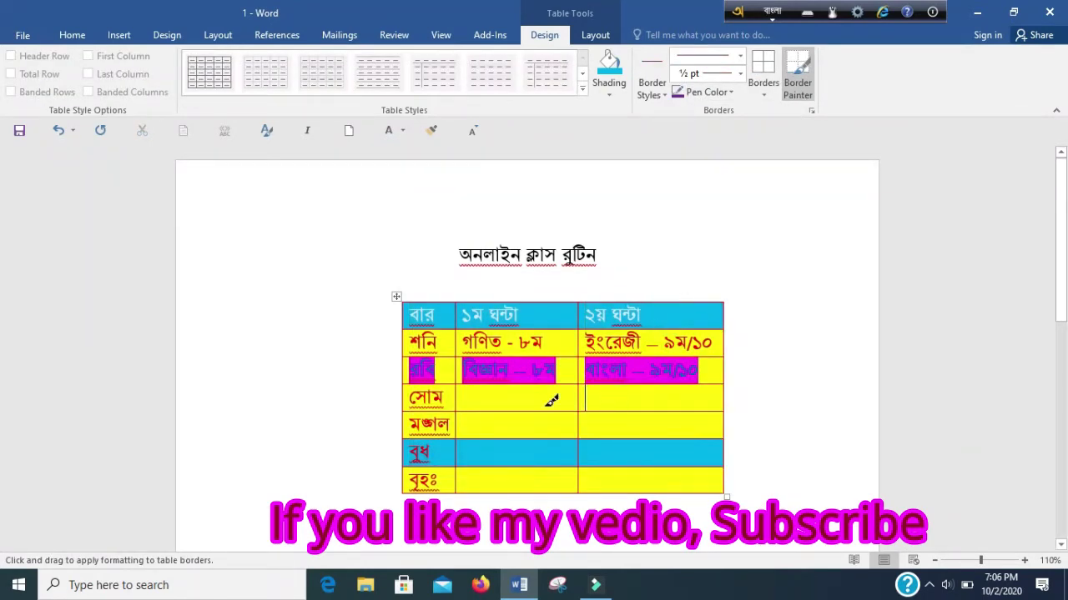
double_click(524, 446)
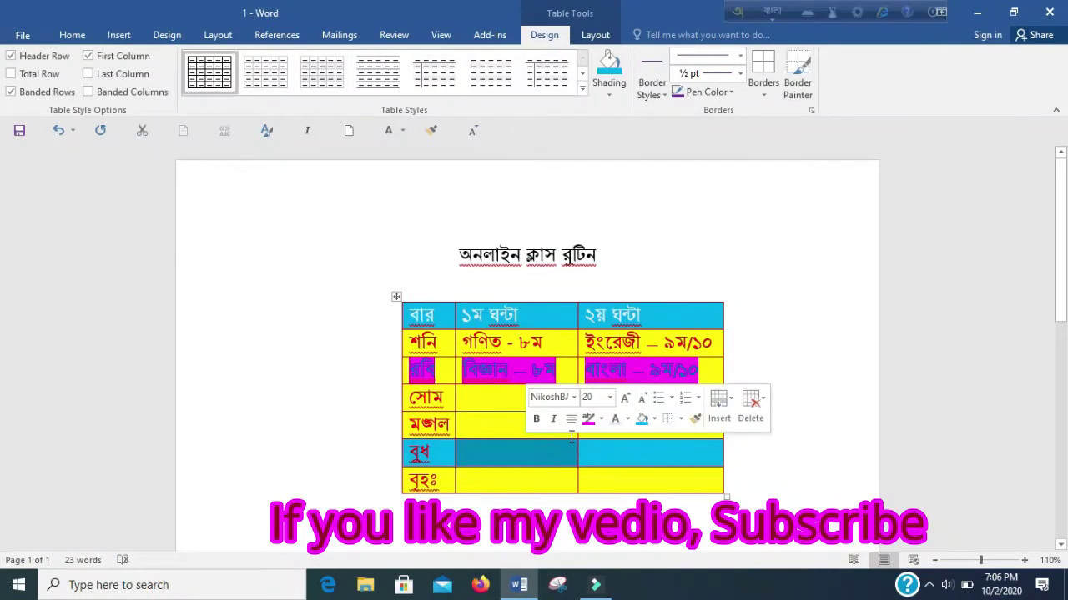
click(617, 447)
click(597, 255)
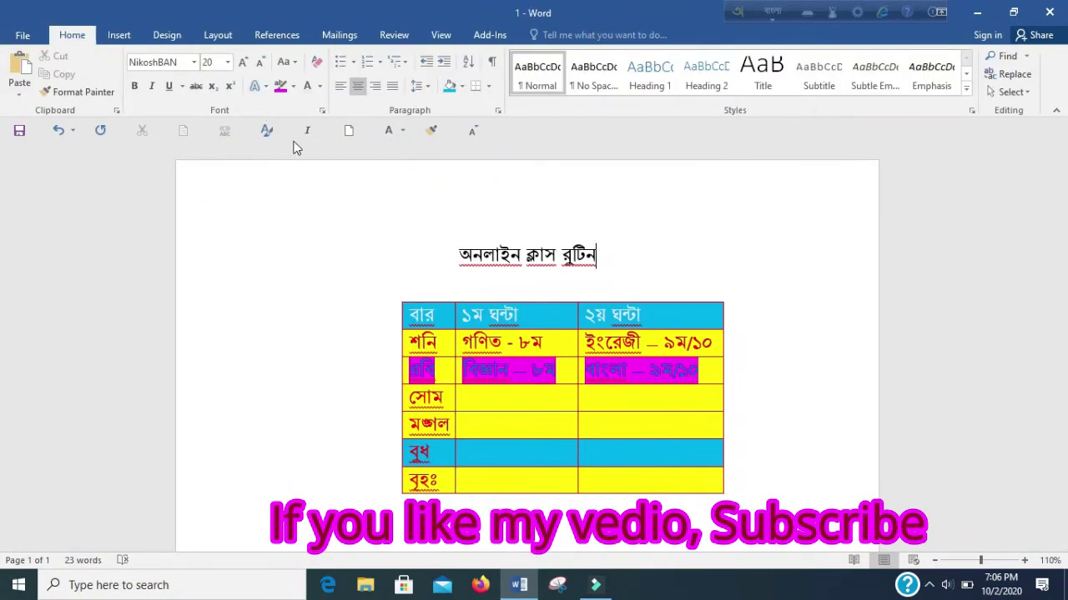
- Preview green, grid, khaki and orange table styles on the selected table
click(397, 296)
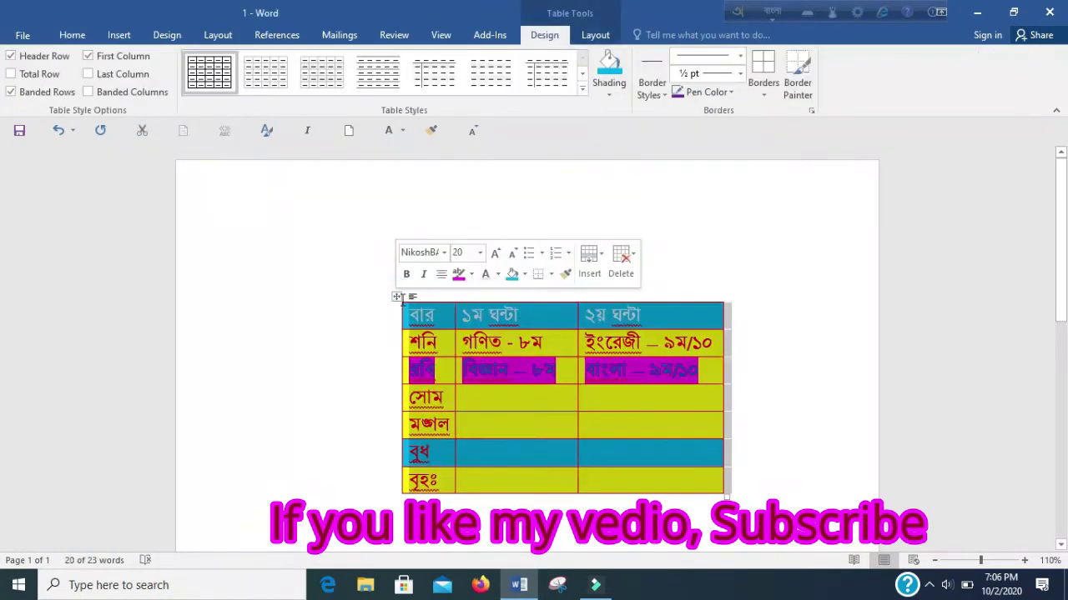
click(583, 73)
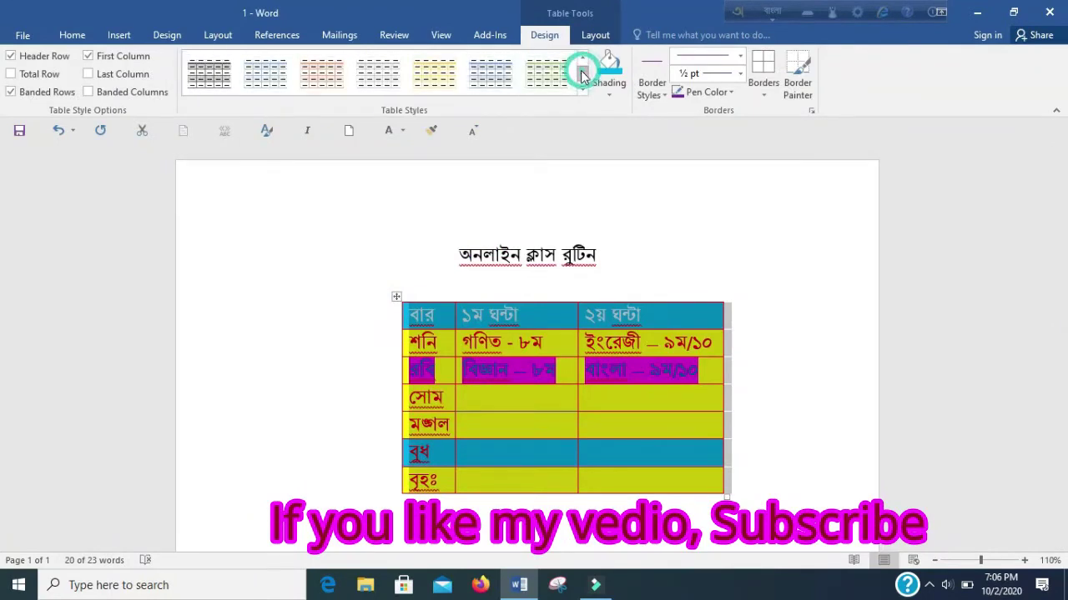
click(539, 79)
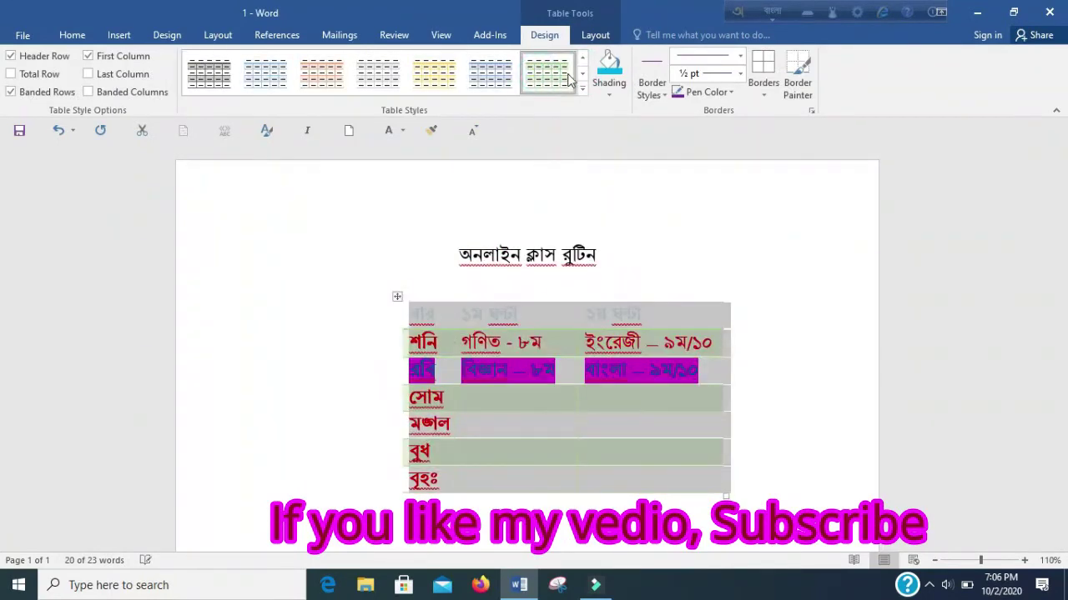
click(208, 73)
click(434, 74)
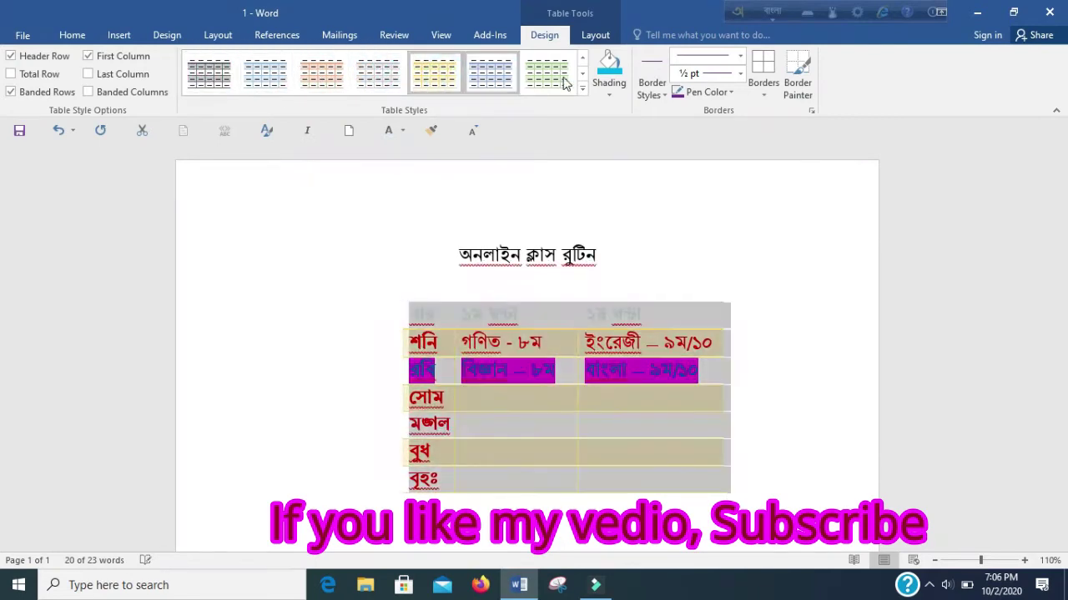
click(582, 74)
click(321, 73)
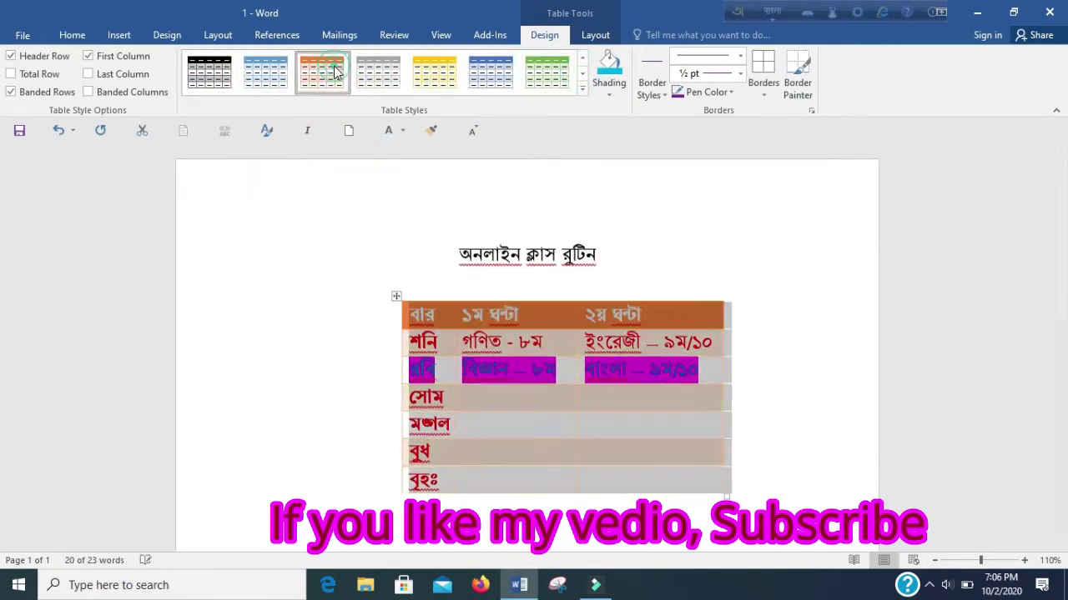
- Try blue and yellow banded styles, then settle on the green banded grid style
click(215, 71)
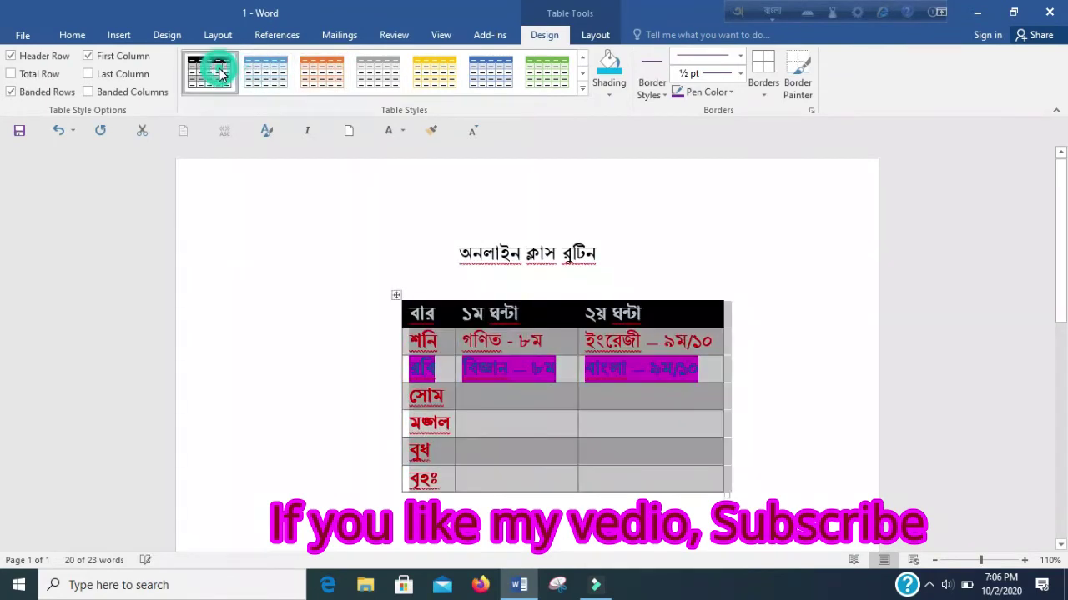
click(266, 75)
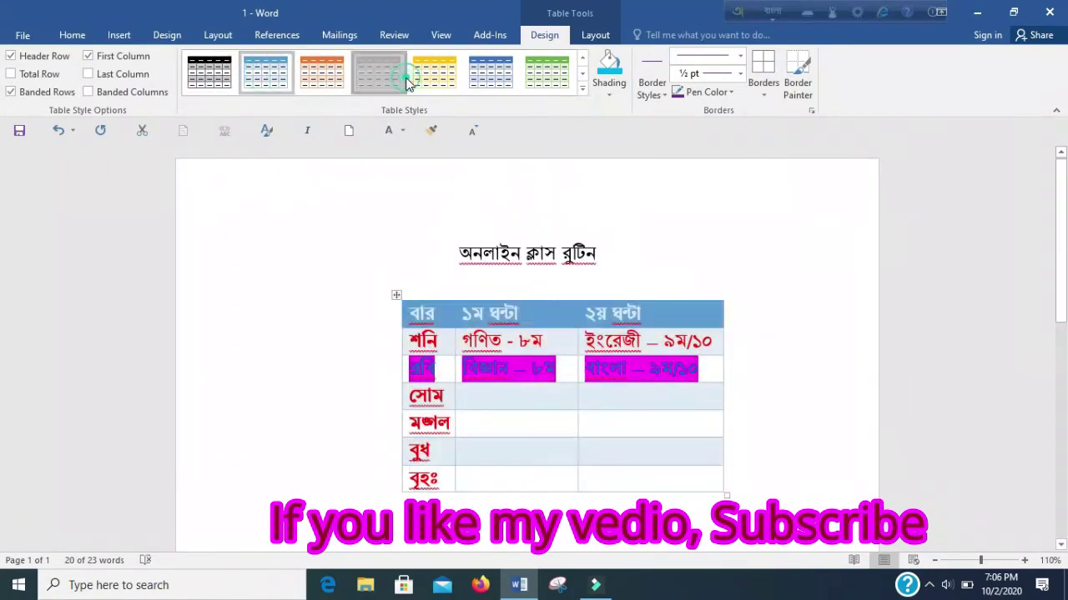
click(434, 73)
click(507, 77)
click(547, 73)
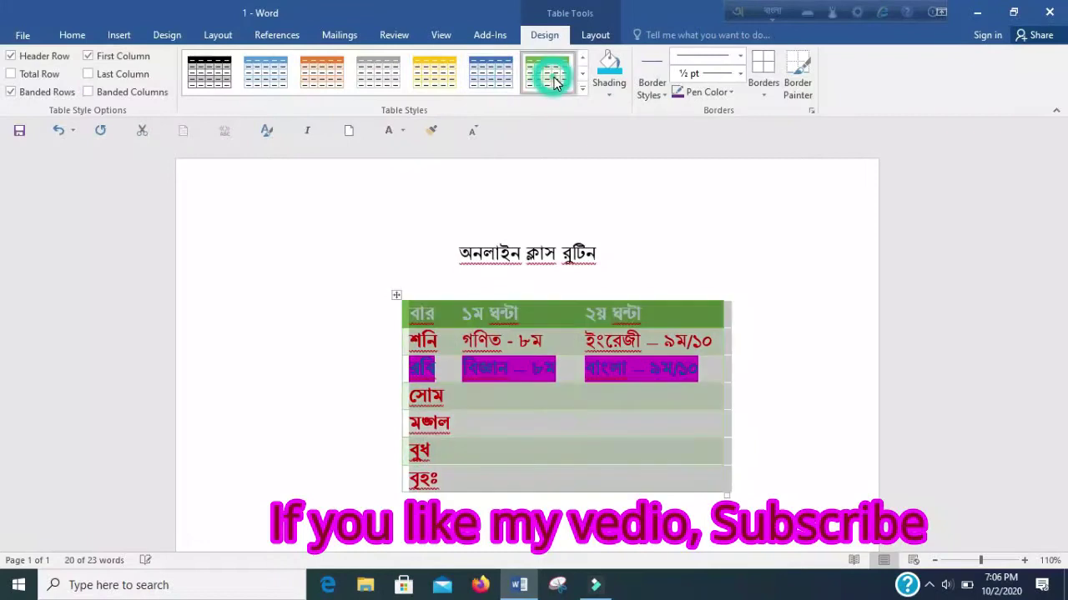
click(698, 222)
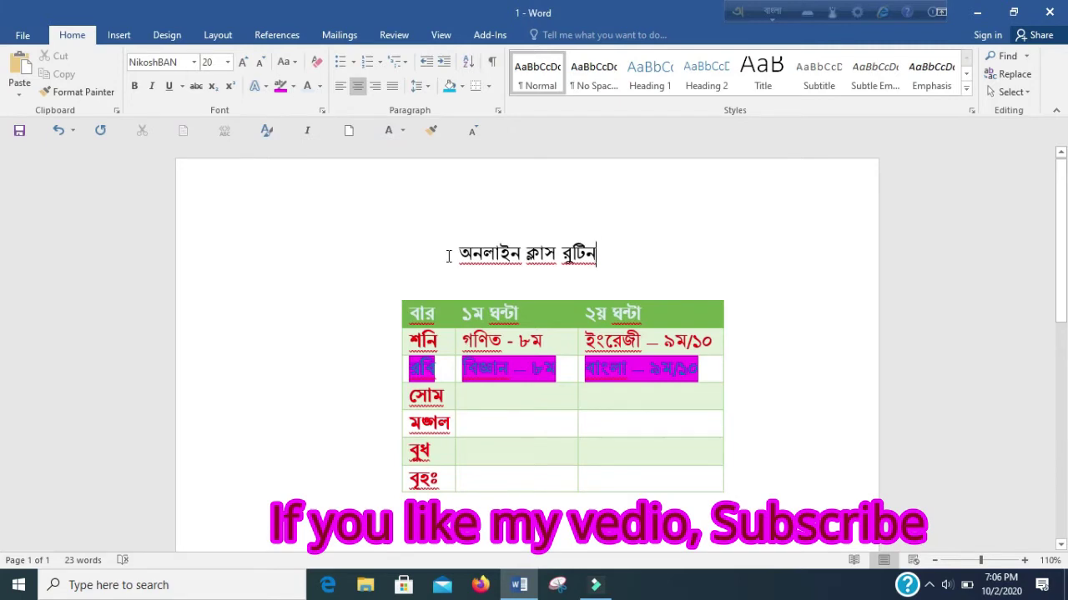
drag(444, 254, 626, 254)
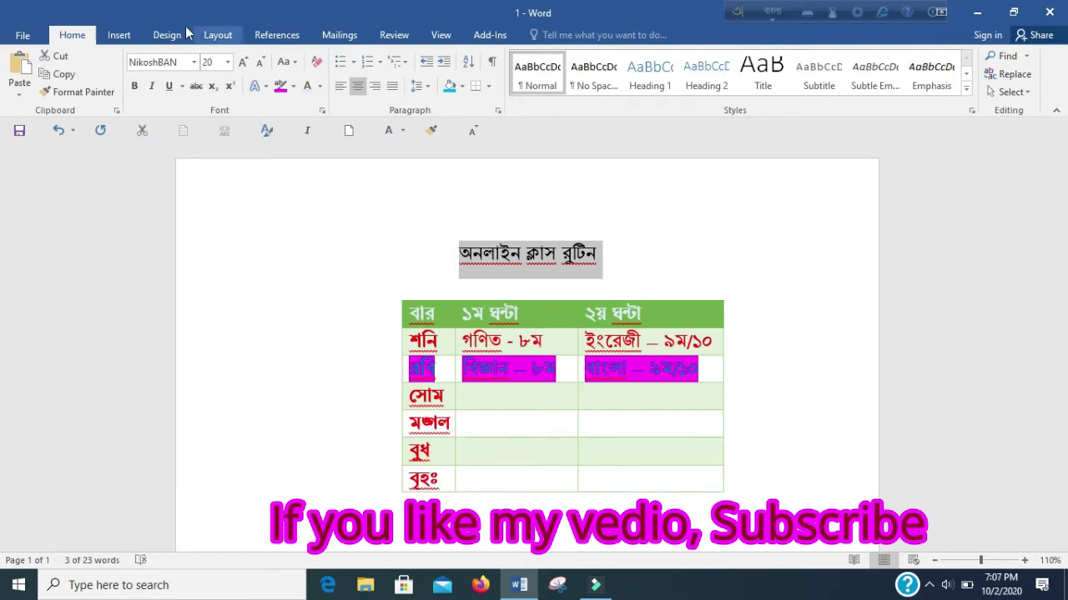
click(167, 38)
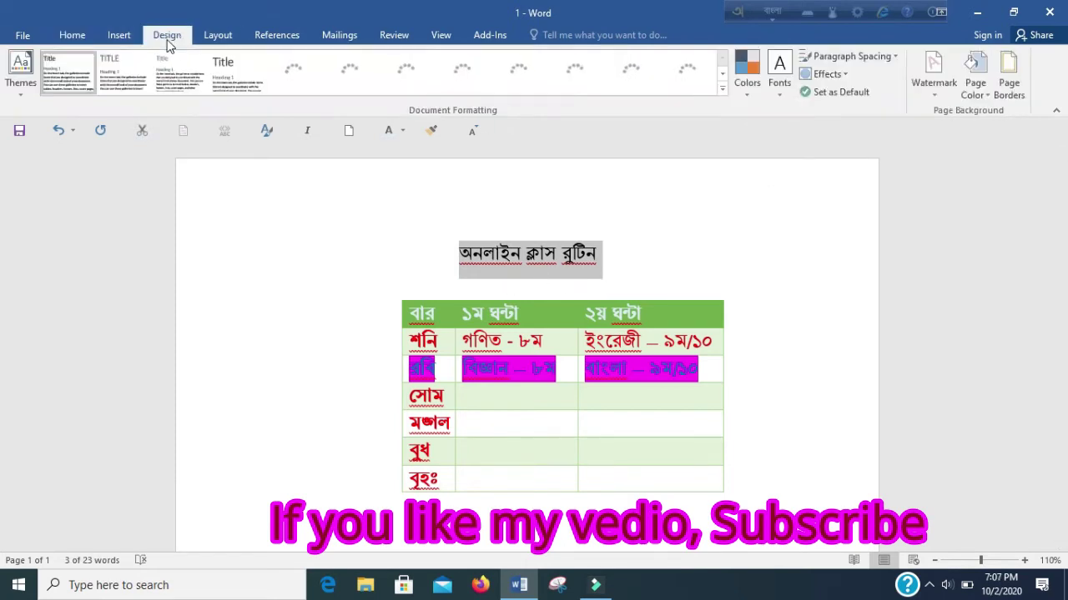
click(119, 37)
click(73, 33)
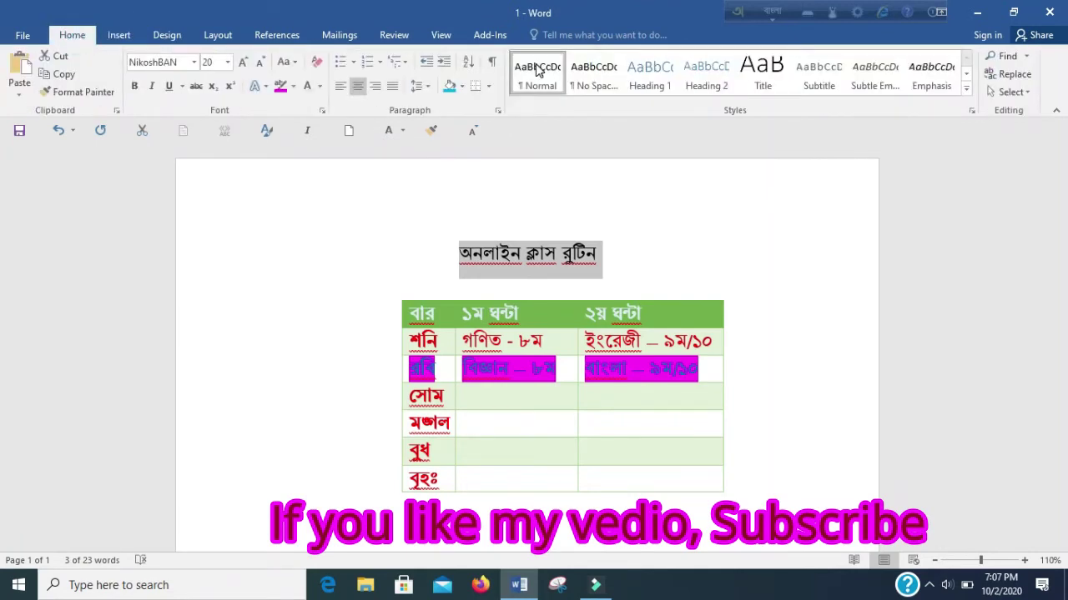
click(460, 85)
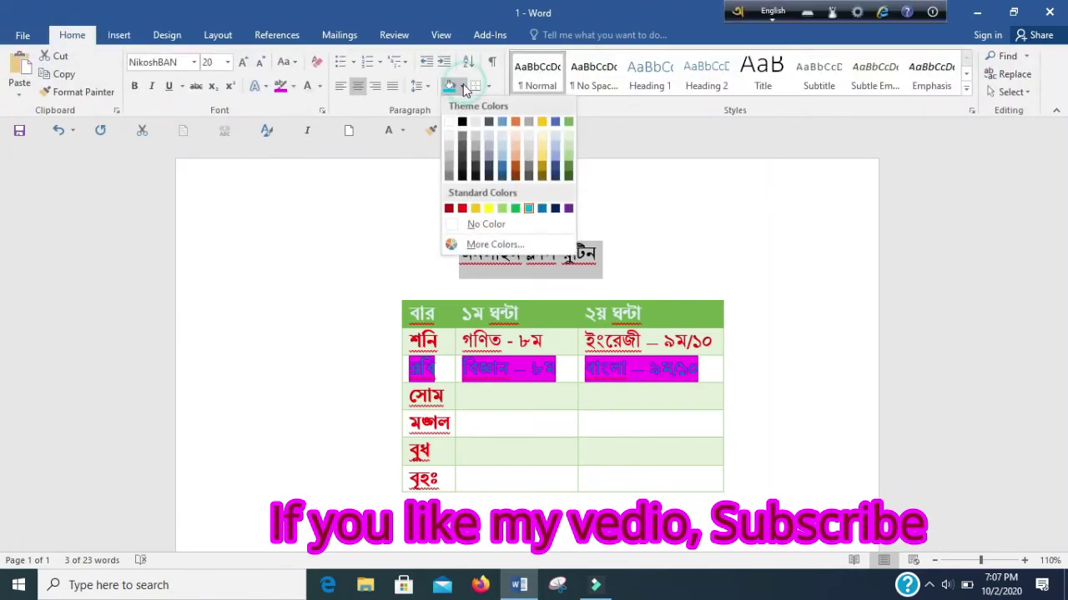
click(489, 209)
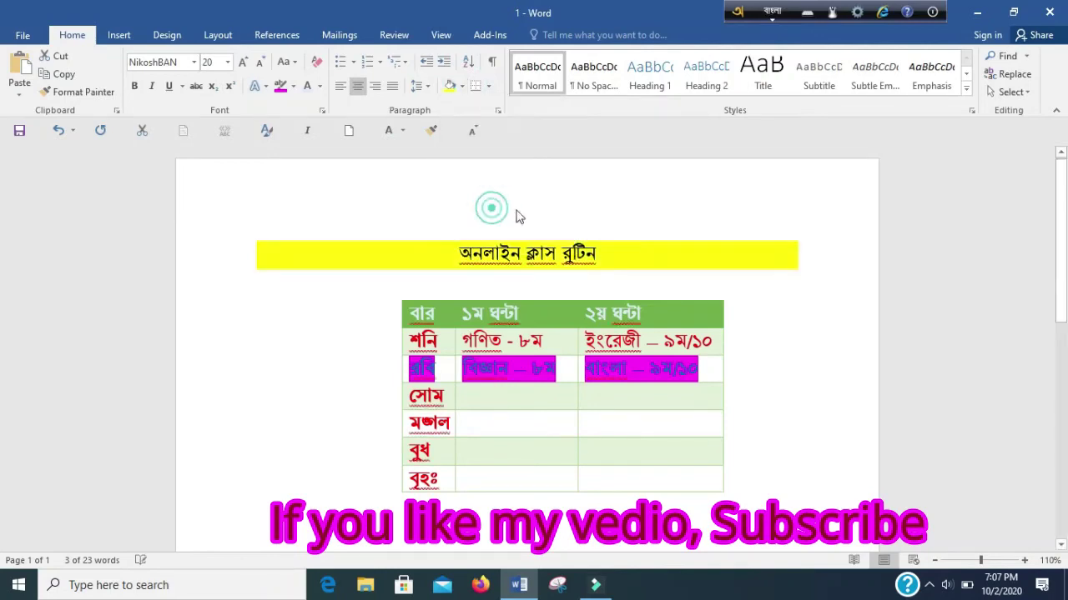
click(667, 256)
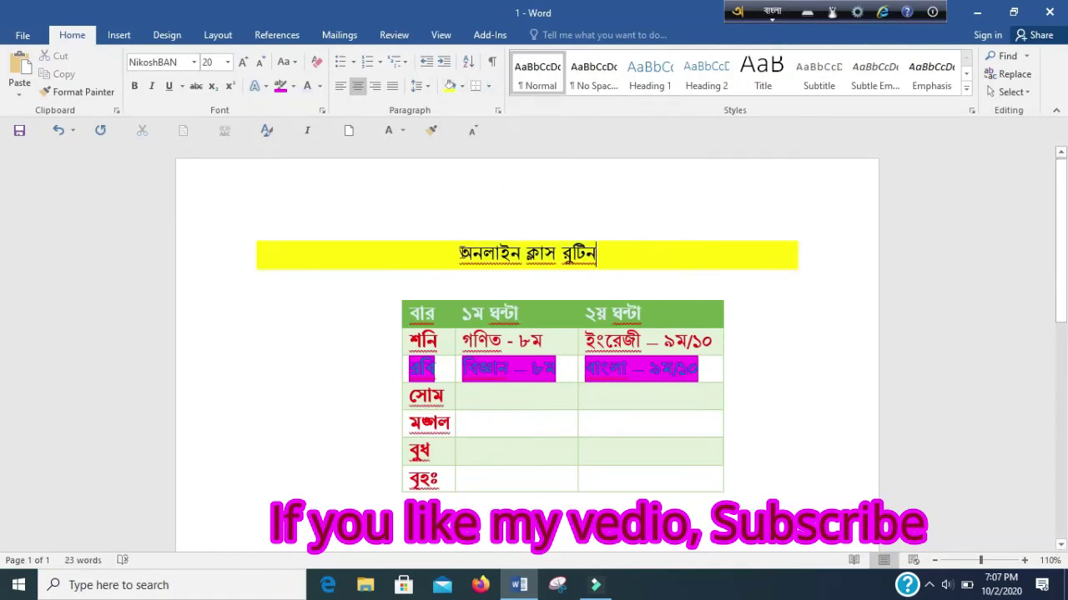
key(ctrl+z)
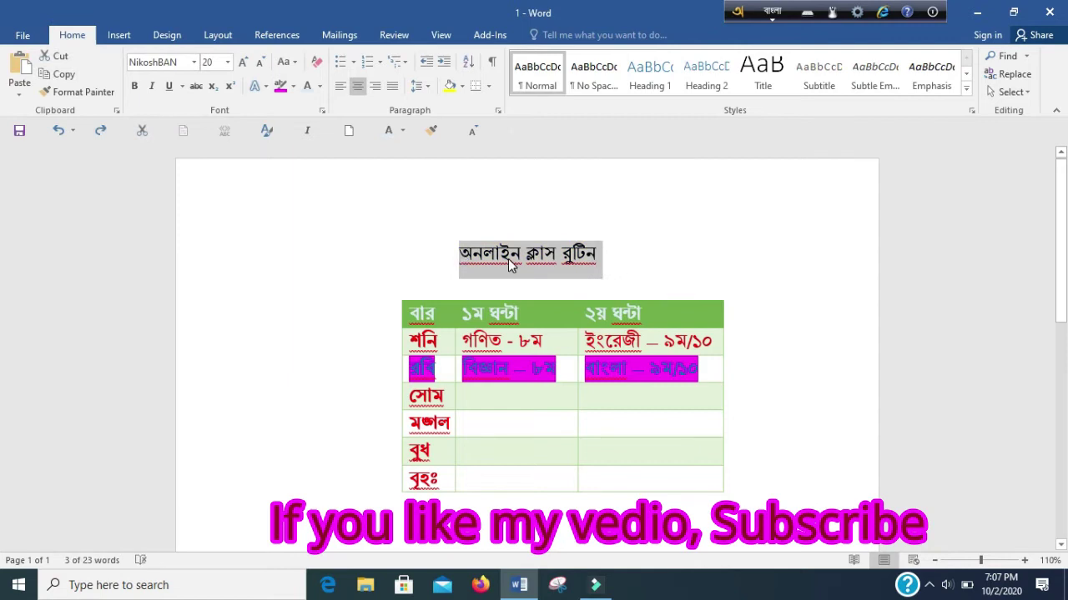
- Try magenta and red highlights and white text on the title অনলাইন ক্লাস রুটিন
click(510, 265)
triple_click(600, 246)
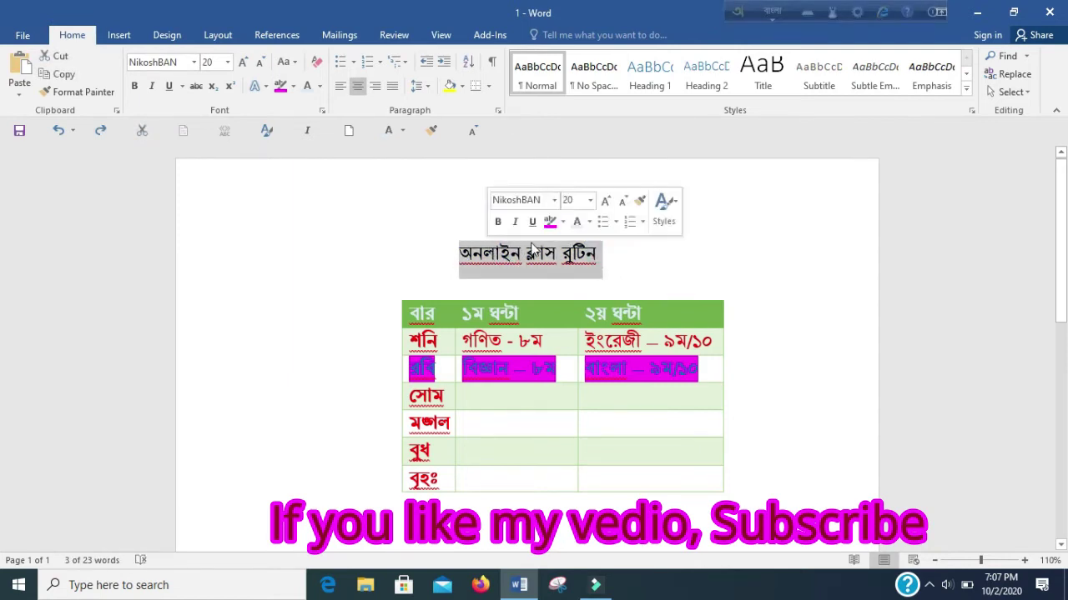
click(550, 221)
click(610, 255)
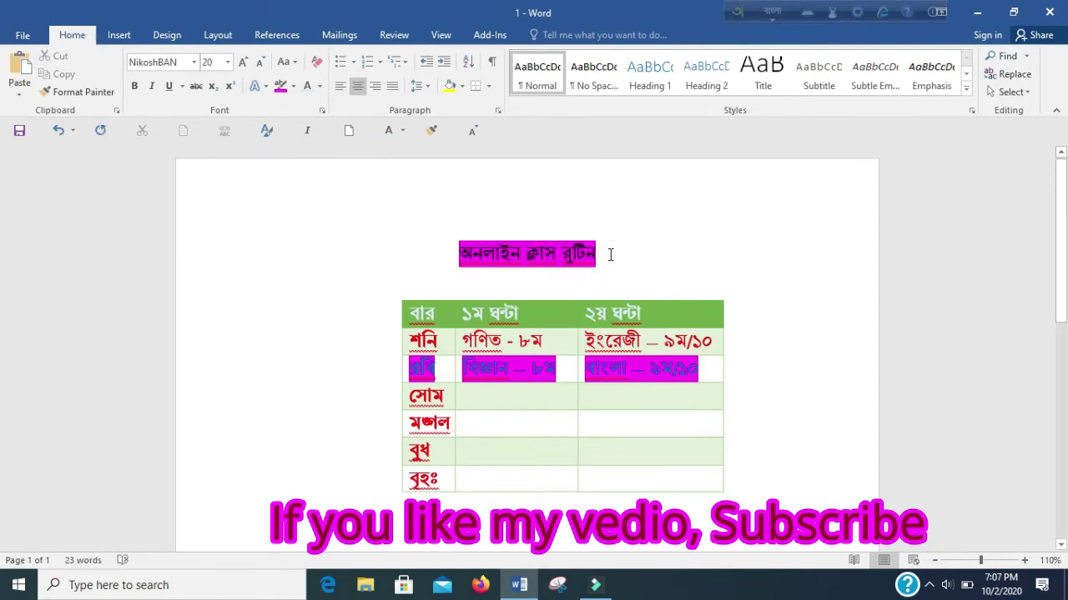
triple_click(610, 255)
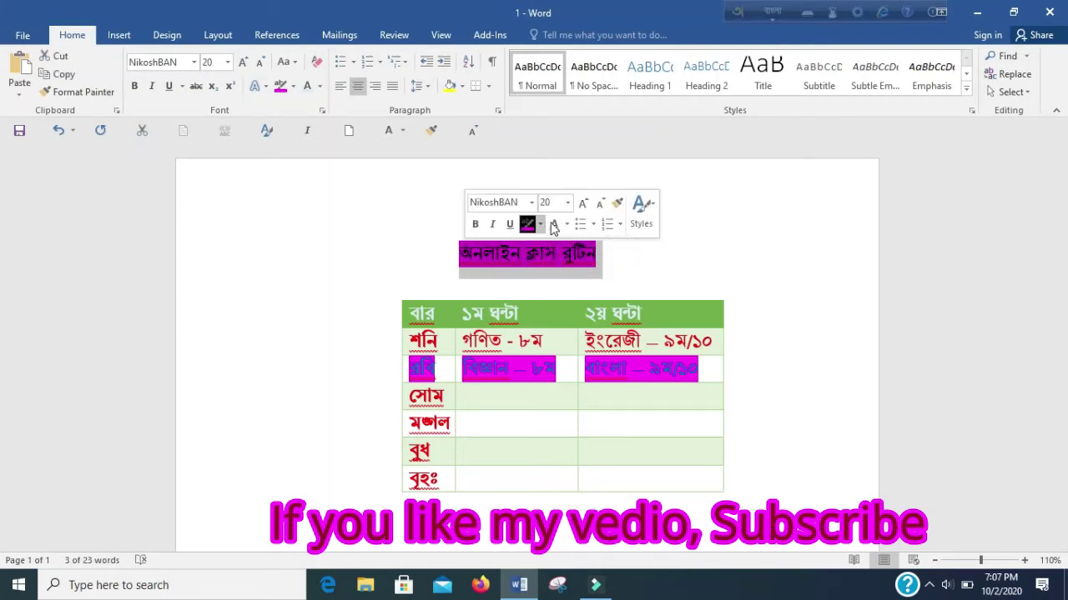
click(554, 224)
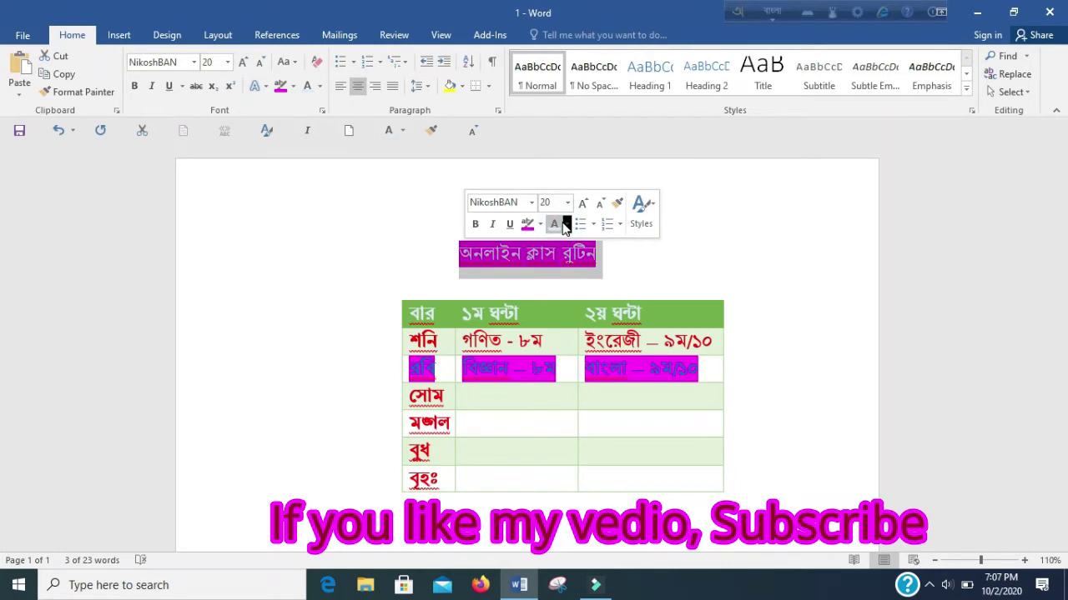
click(540, 223)
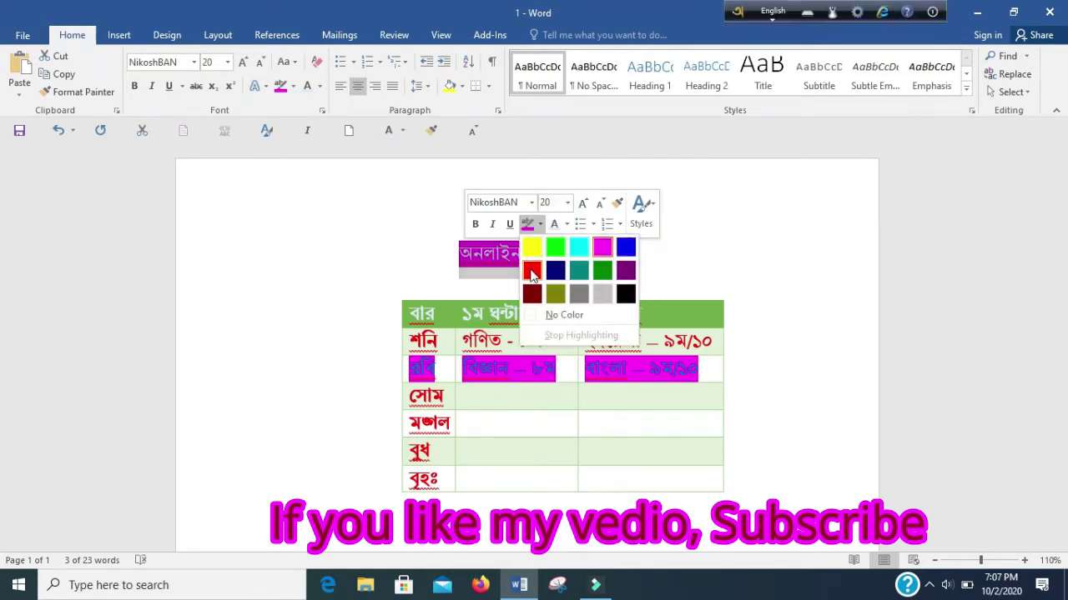
click(530, 267)
- Turn the title text green
click(566, 223)
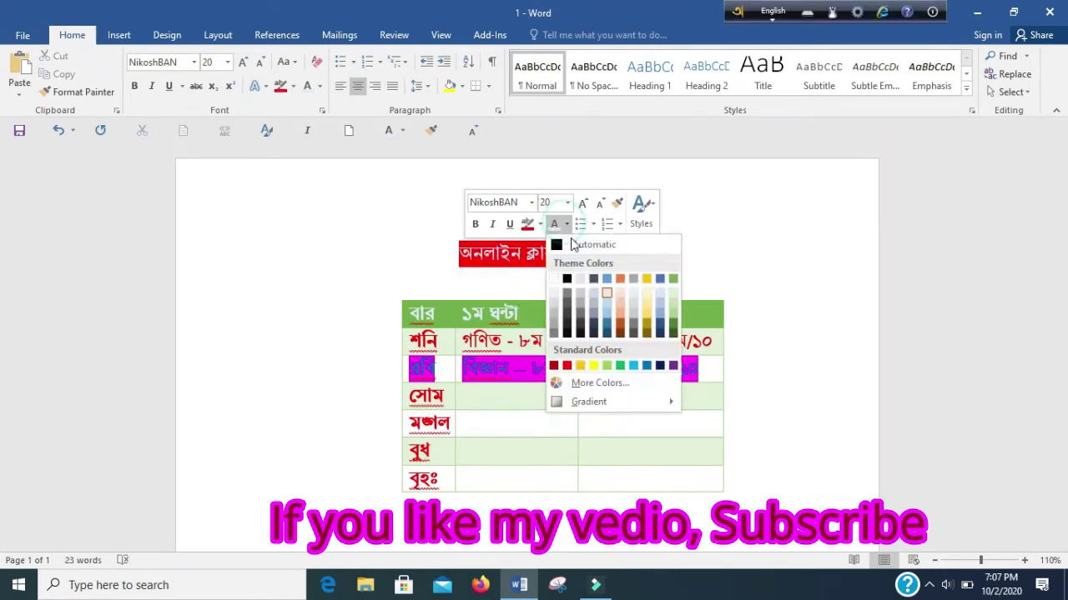
click(620, 366)
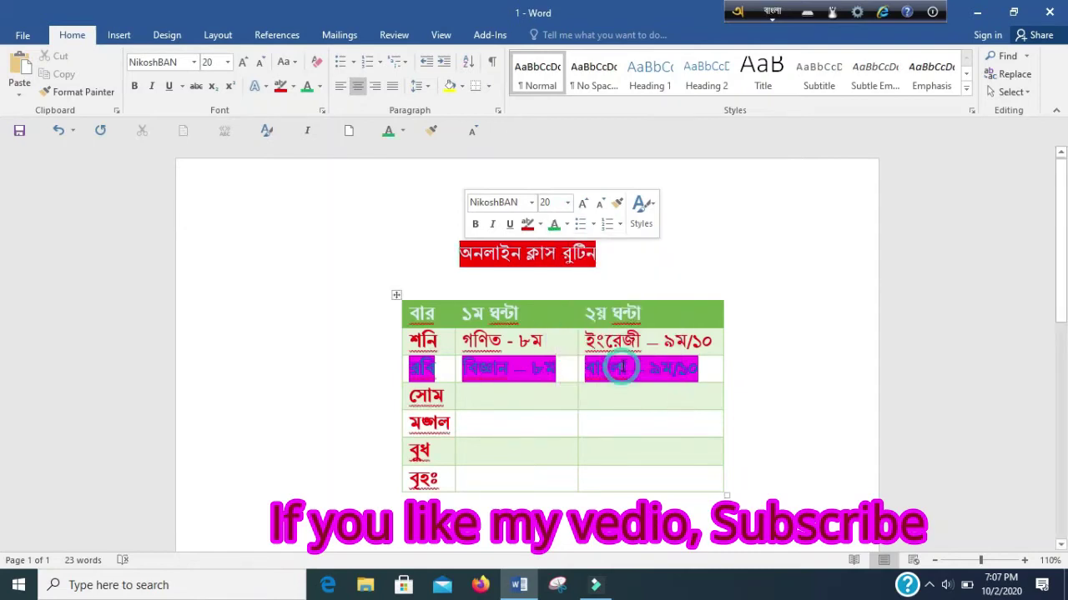
click(604, 264)
triple_click(604, 264)
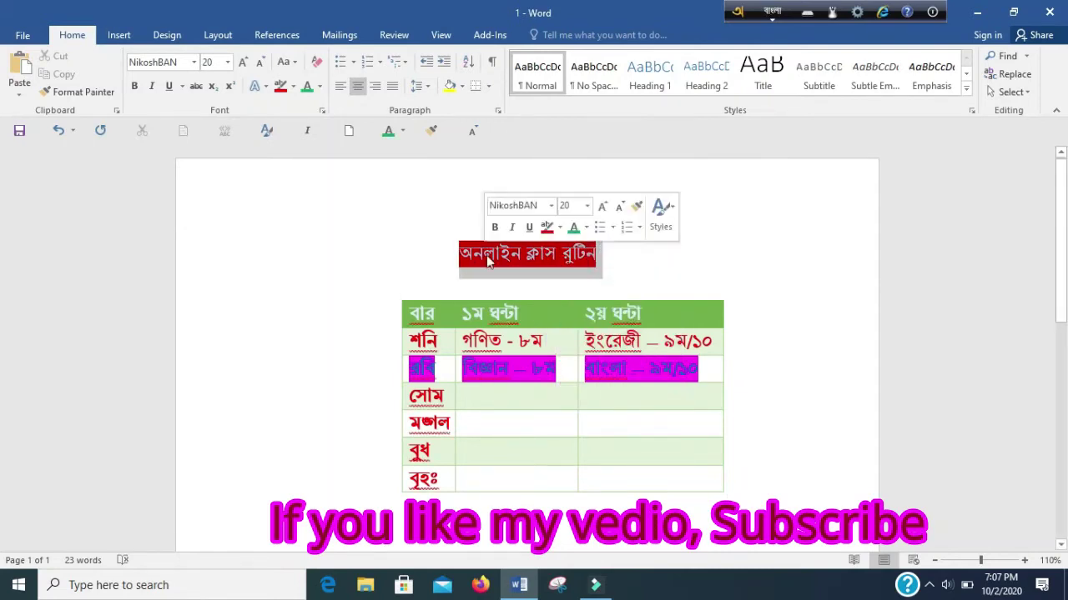
click(577, 227)
click(652, 250)
- Give the title a light font colour with a blue highlight
triple_click(582, 254)
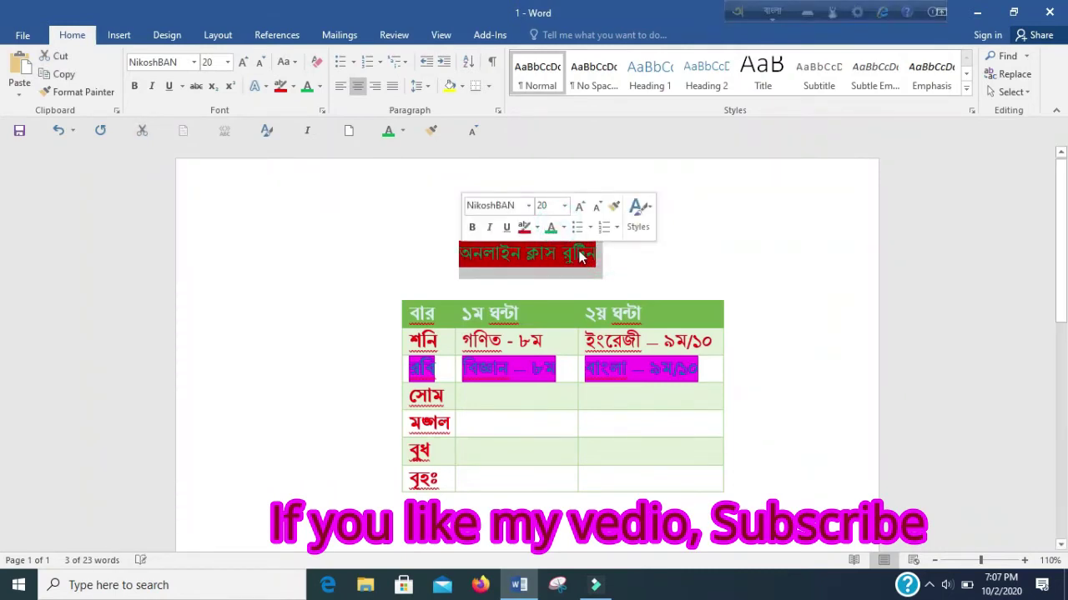
click(564, 227)
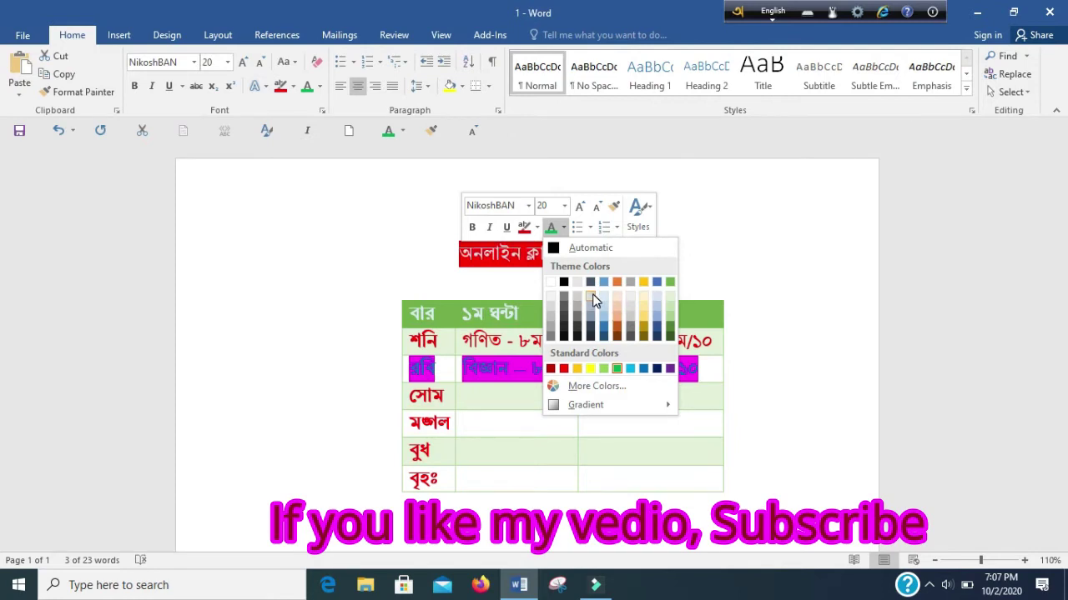
click(595, 300)
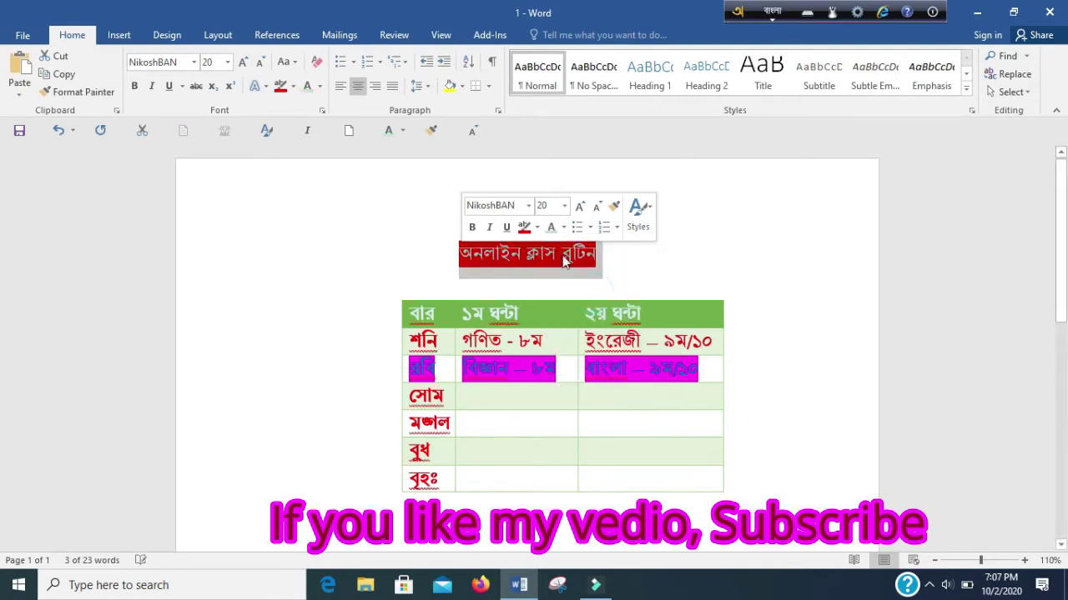
click(538, 220)
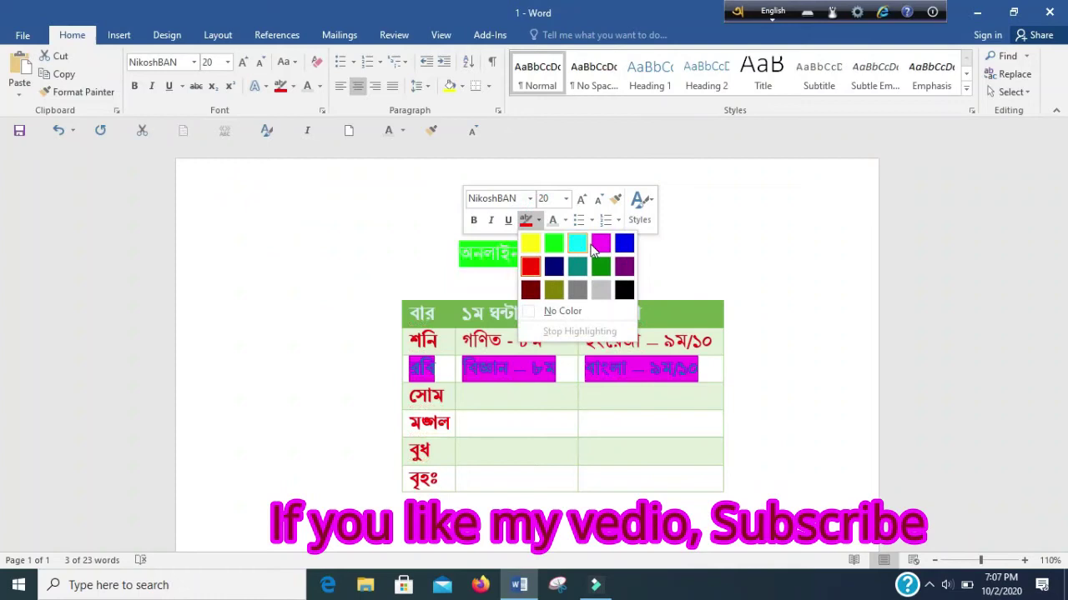
click(625, 244)
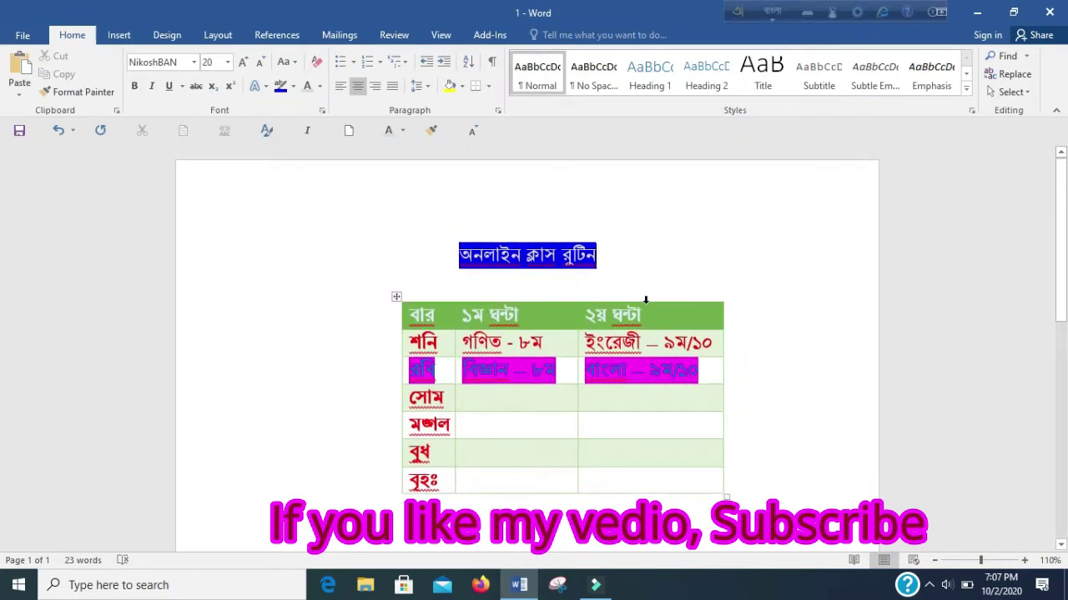
- Insert a new column to the right of the third table column
click(646, 301)
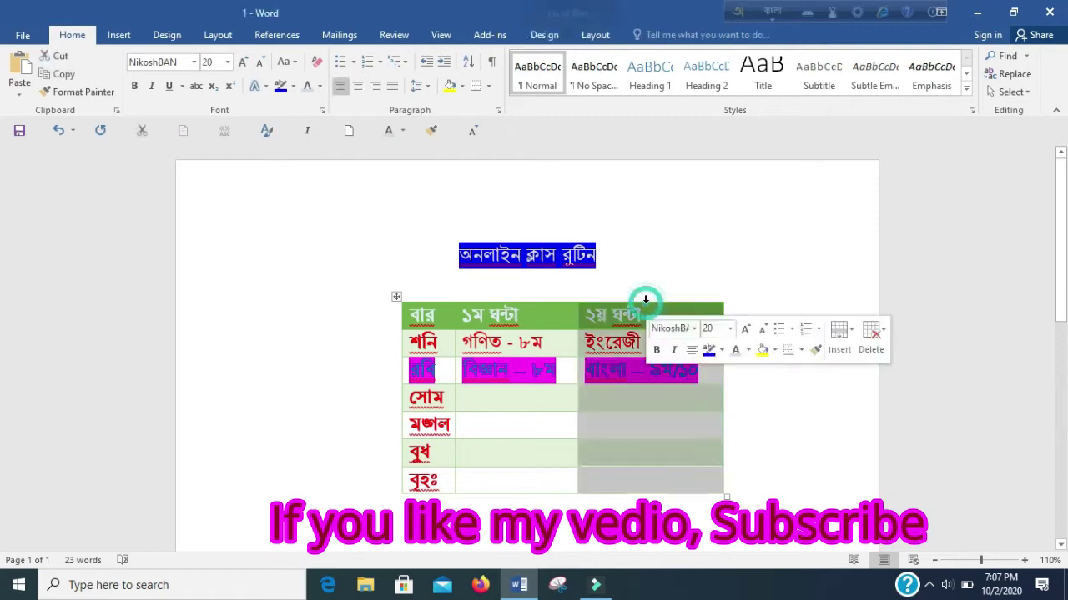
right_click(632, 355)
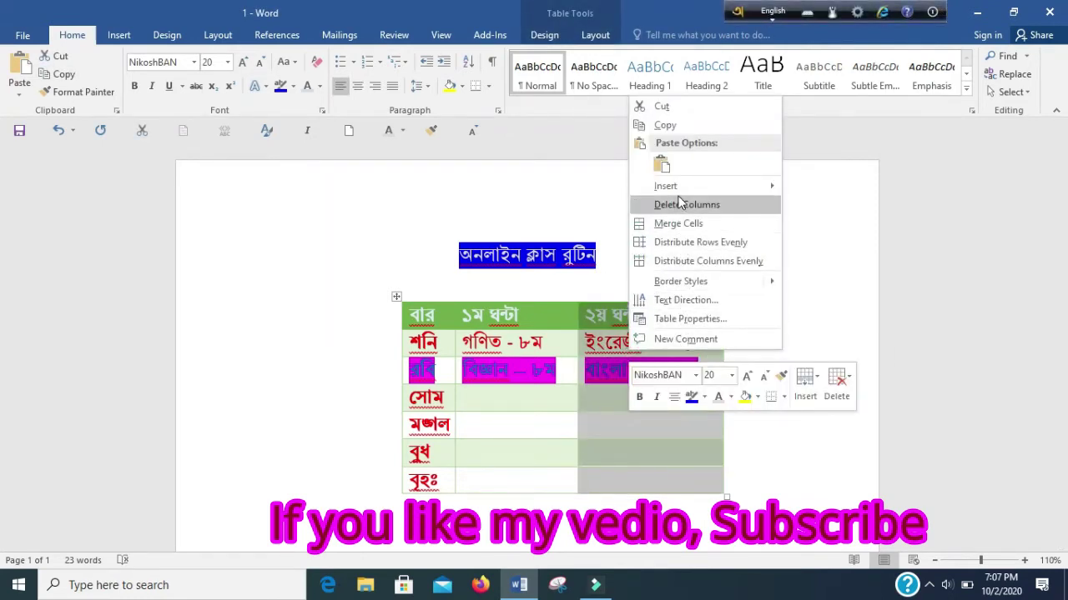
mouse_move(681, 191)
click(882, 206)
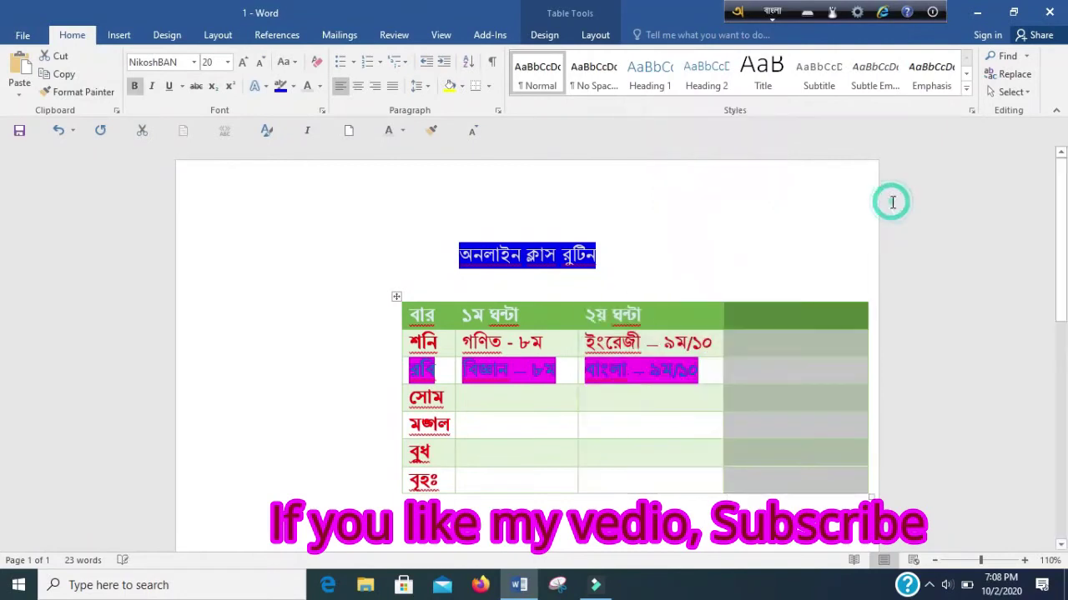
click(787, 326)
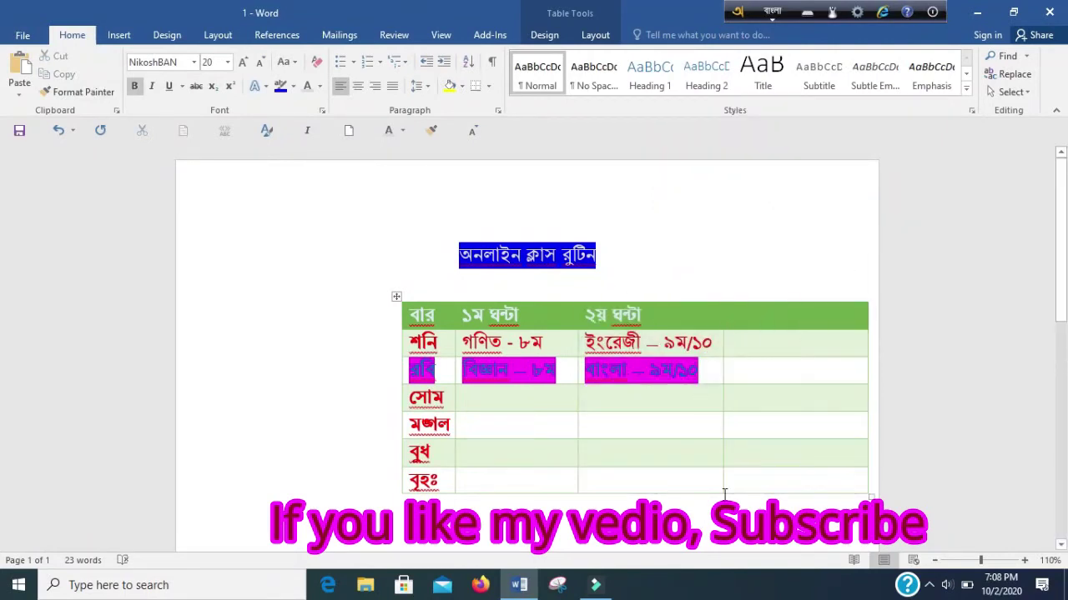
- Add a row after the last row, move the table up, and cut the title text
click(818, 483)
key(Tab)
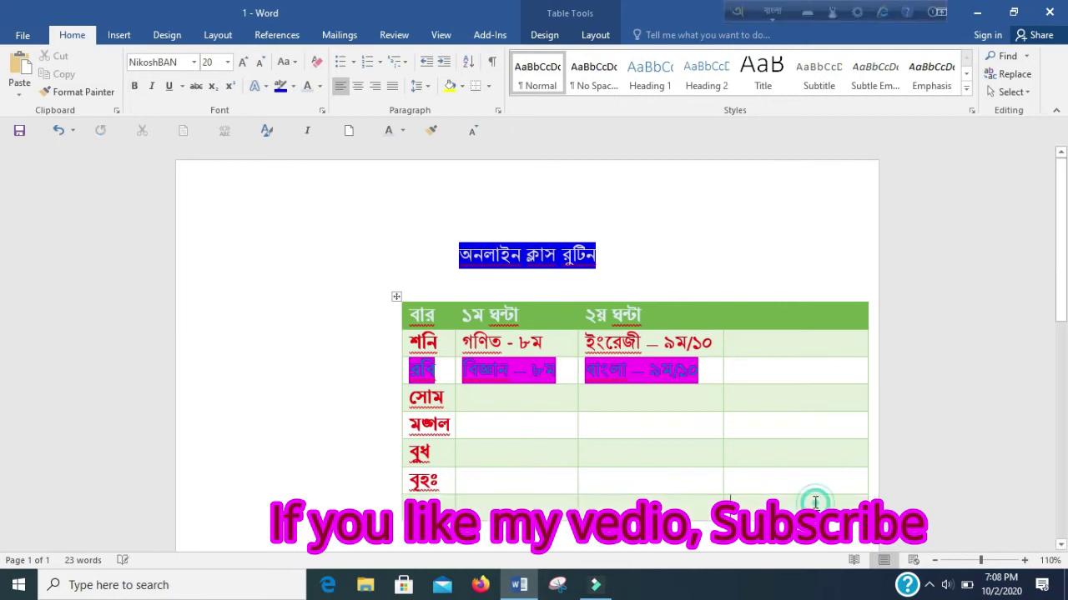
drag(395, 301, 289, 248)
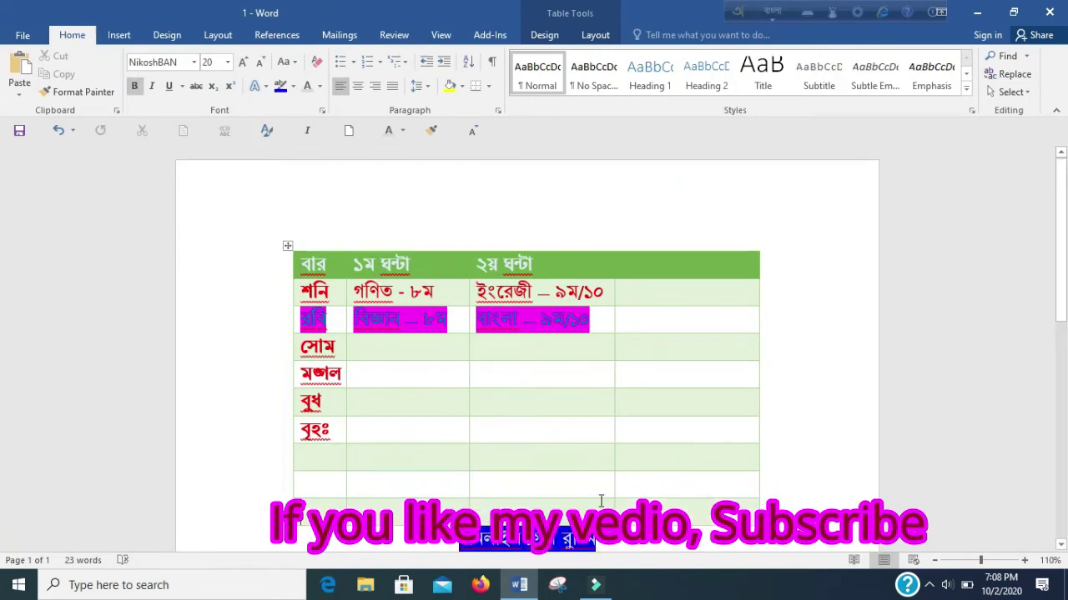
scroll(601, 501, down, 2)
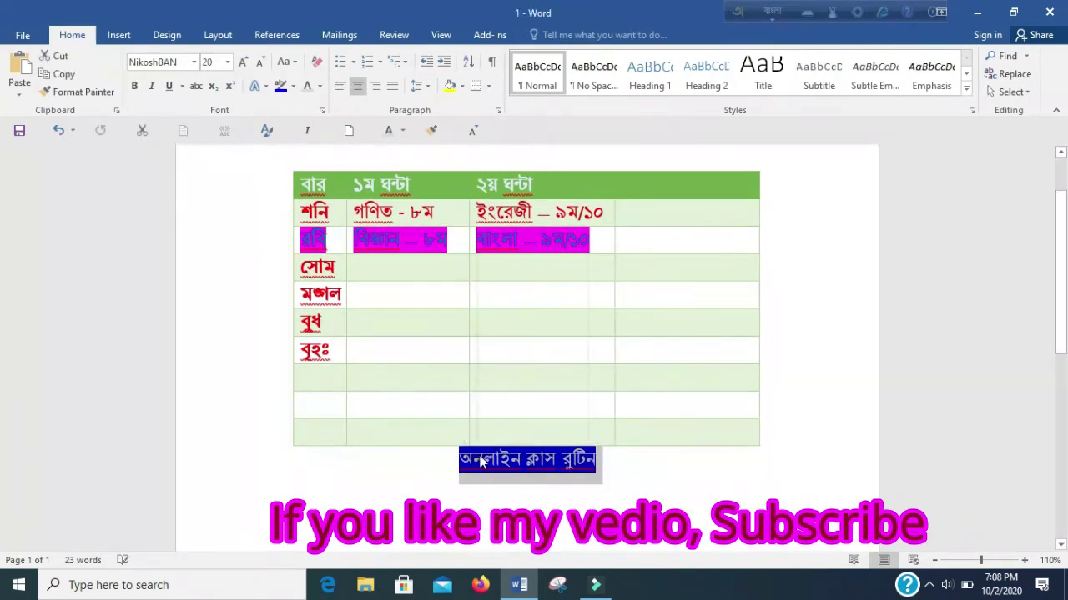
right_click(478, 240)
click(511, 250)
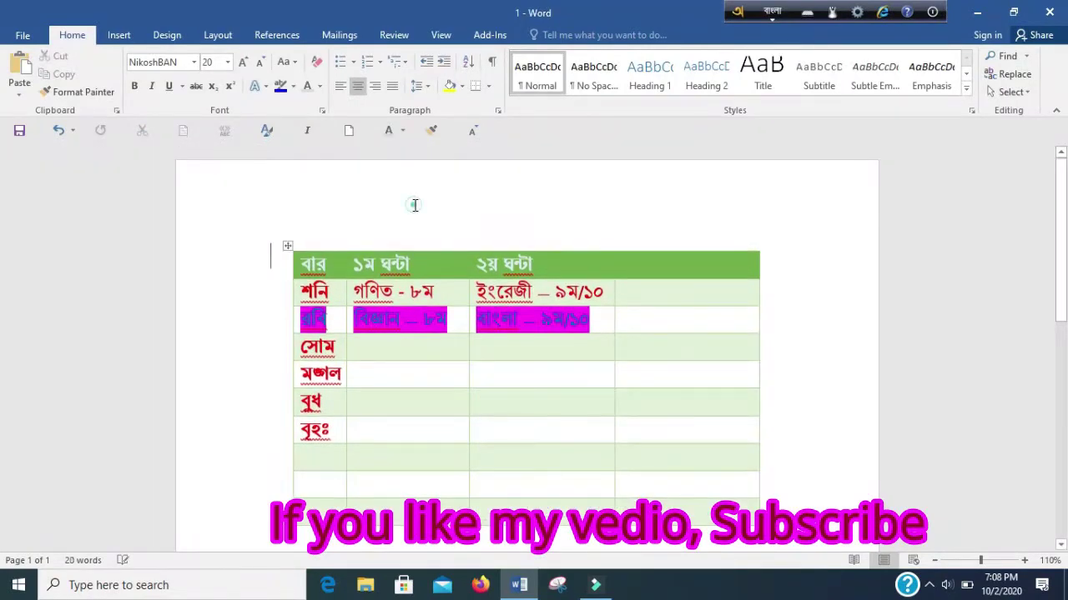
- Move the table down and paste the title অনলাইন ক্লাস রুটিন above it
click(290, 247)
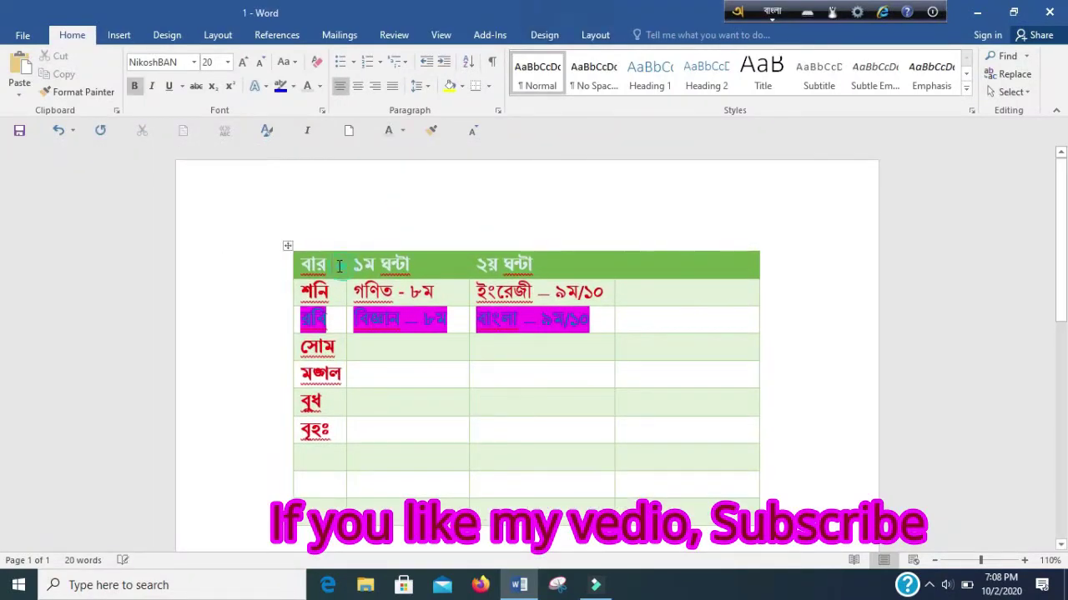
drag(286, 247, 285, 364)
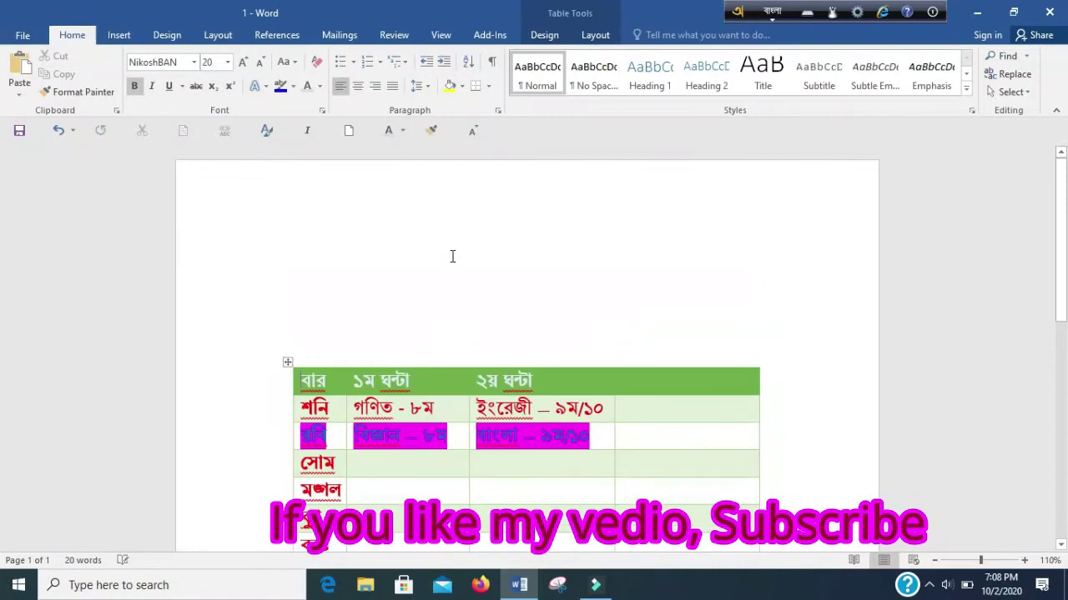
click(459, 277)
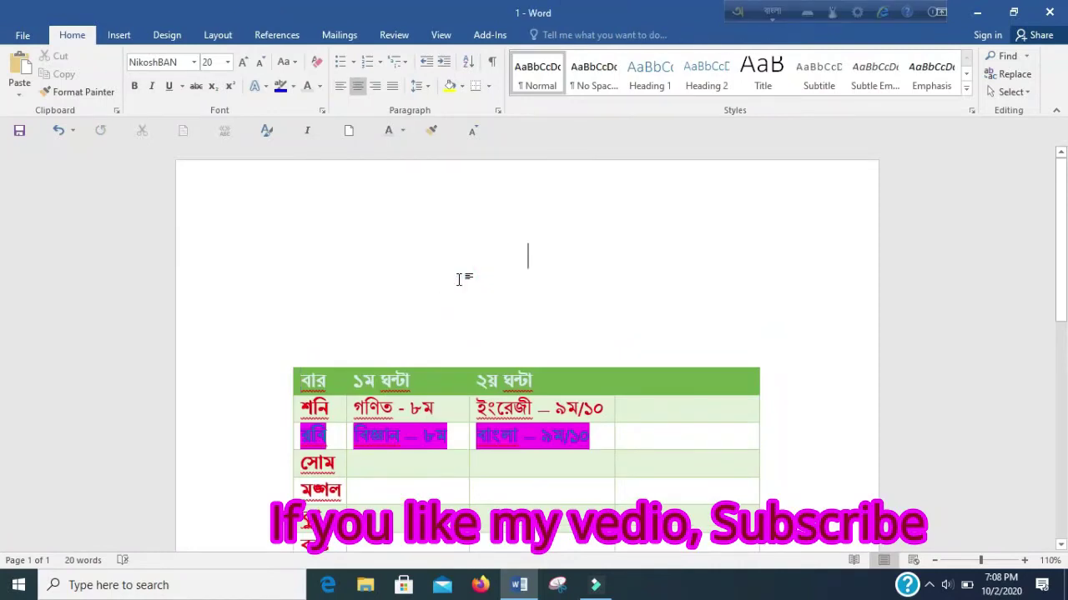
text(অনলাইন ক্লাস রুটিন)
click(464, 313)
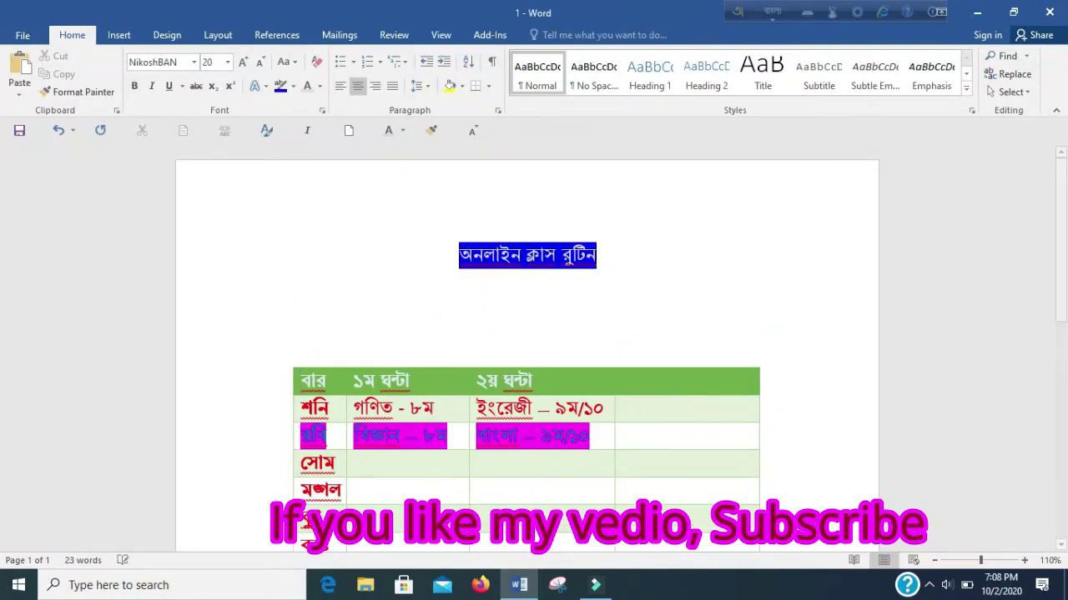
click(449, 312)
key(ctrl+l)
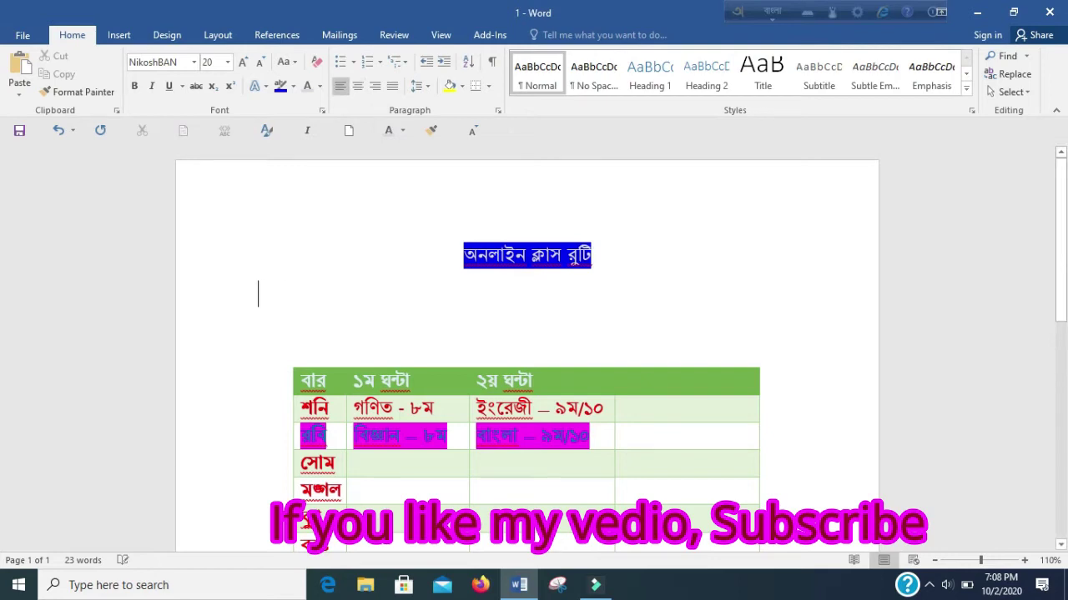
- Undo the stray alignment change and move the table up right beneath the title
click(442, 381)
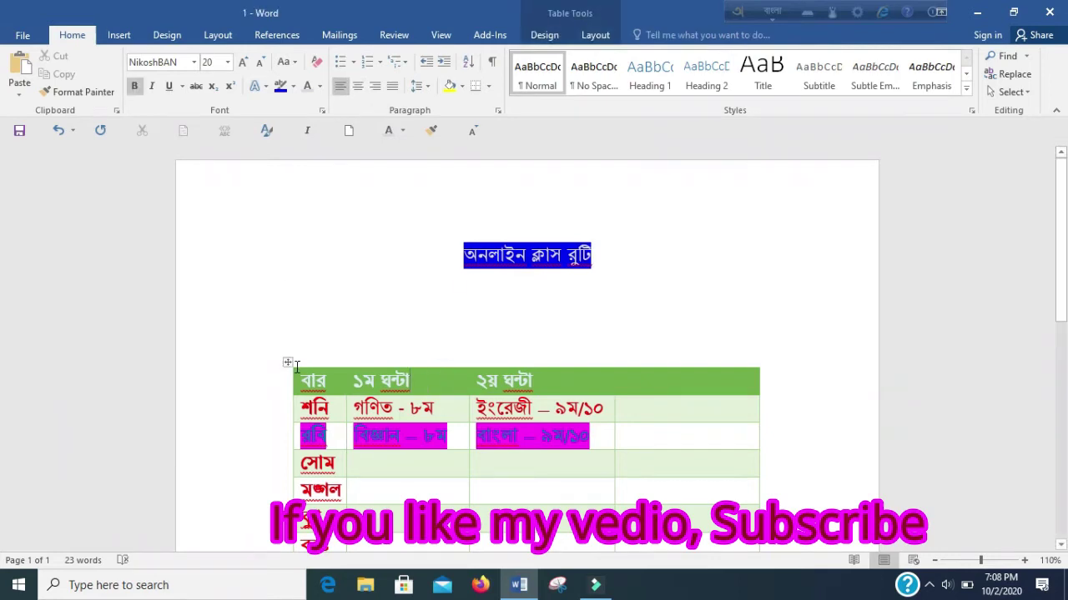
key(ctrl+z)
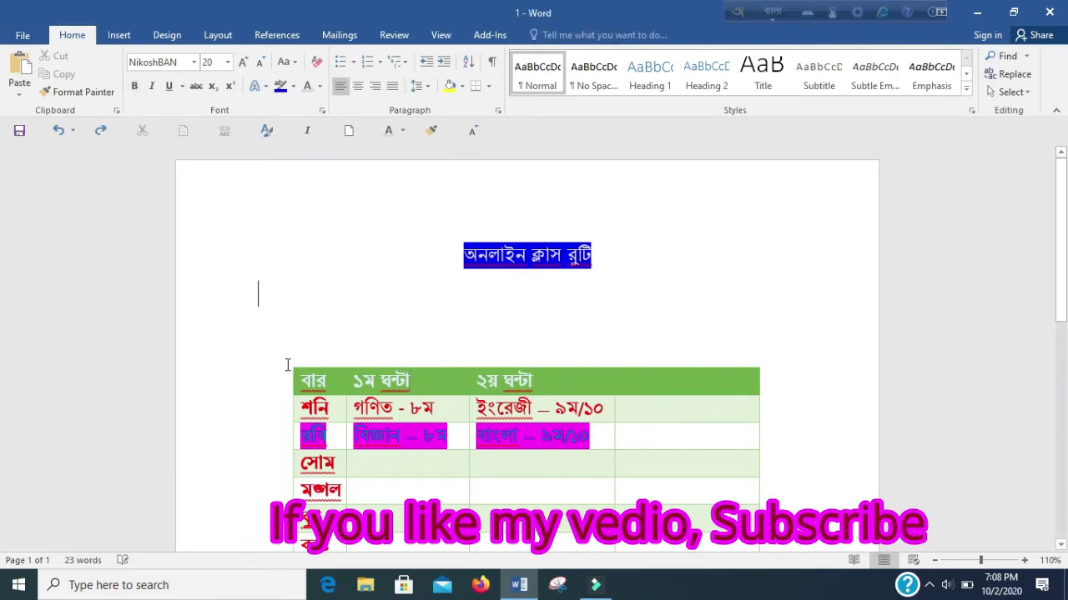
key(ctrl+z)
key(ctrl+z)
click(350, 349)
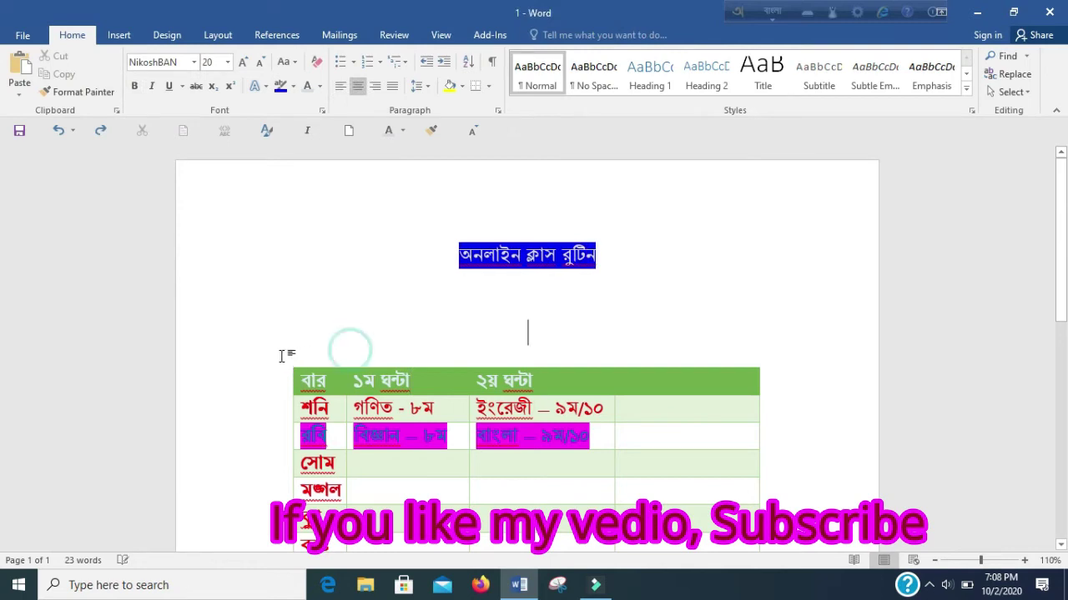
click(288, 363)
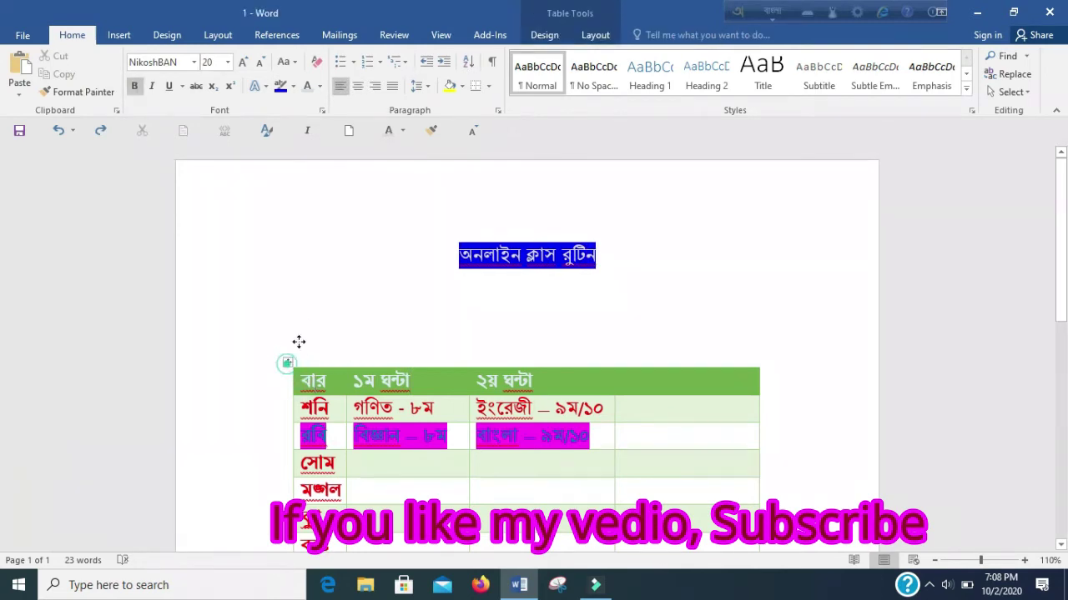
drag(299, 342, 303, 298)
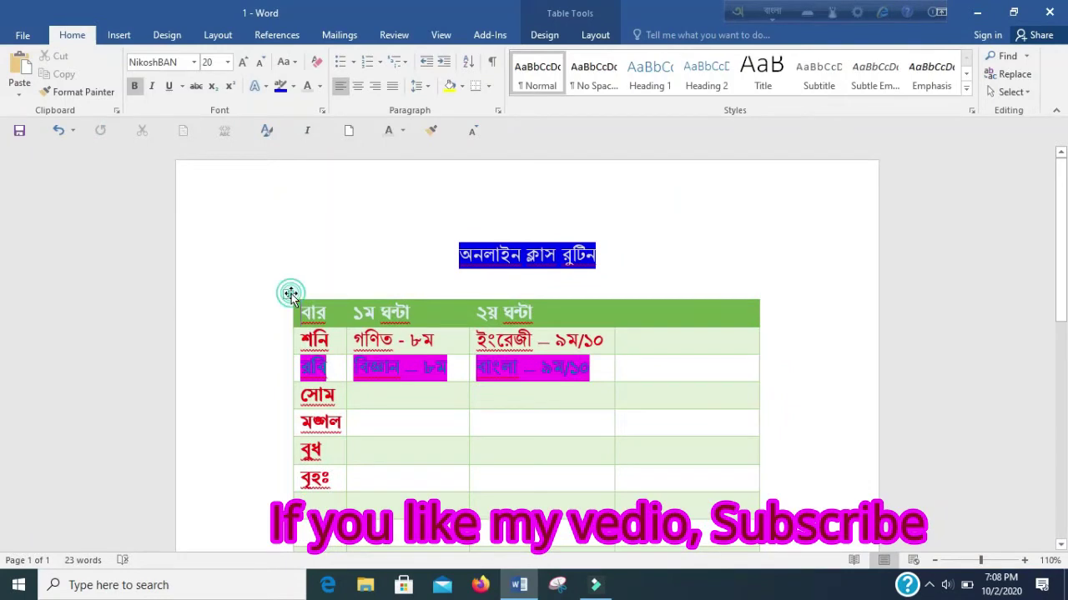
click(288, 295)
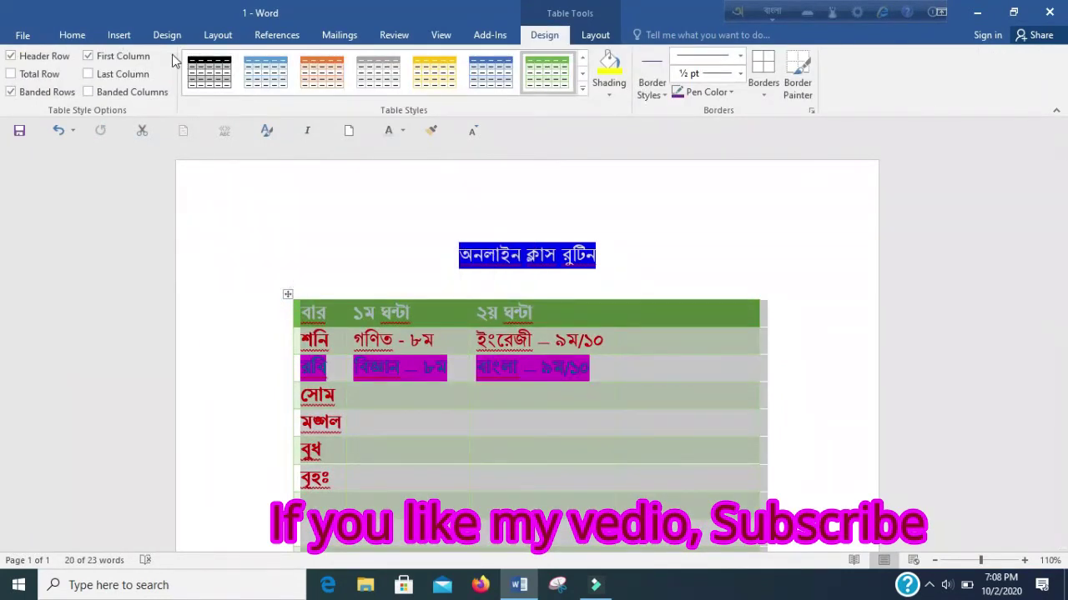
click(535, 76)
click(394, 35)
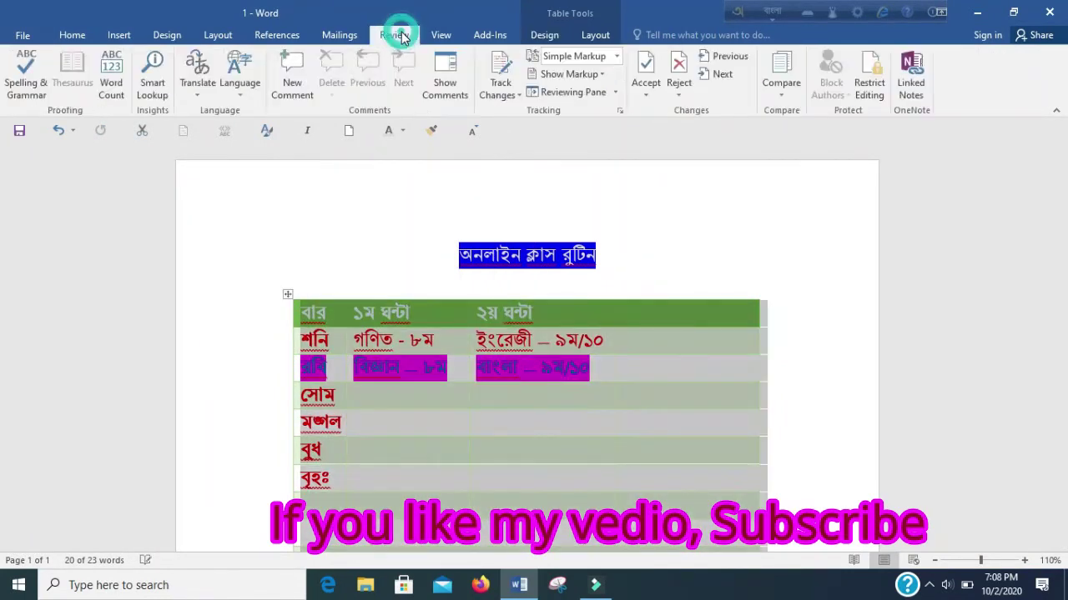
click(340, 35)
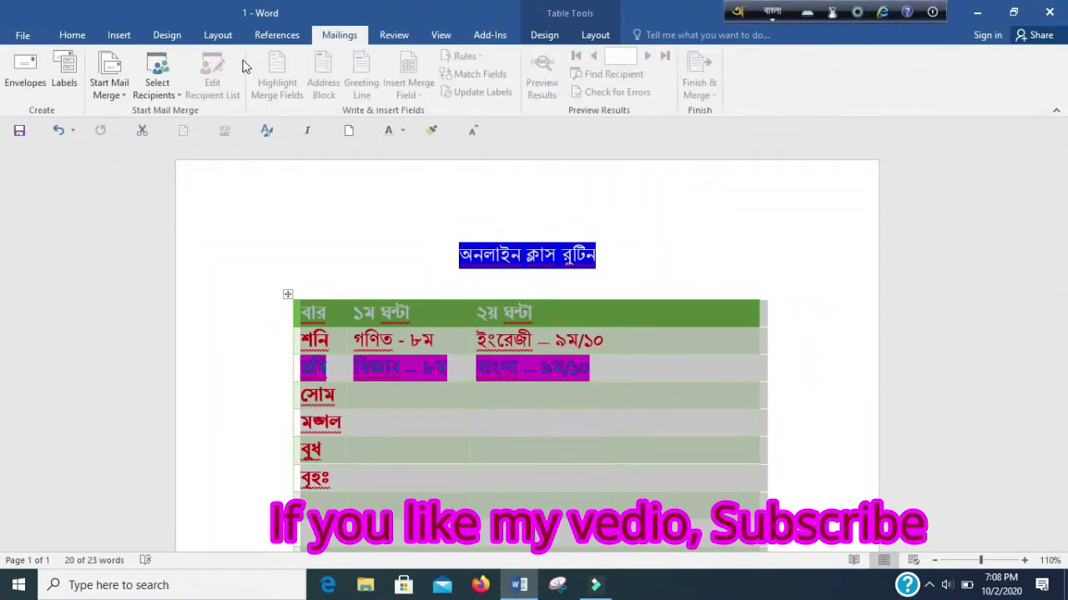
click(276, 35)
click(217, 35)
click(168, 35)
click(116, 35)
click(71, 35)
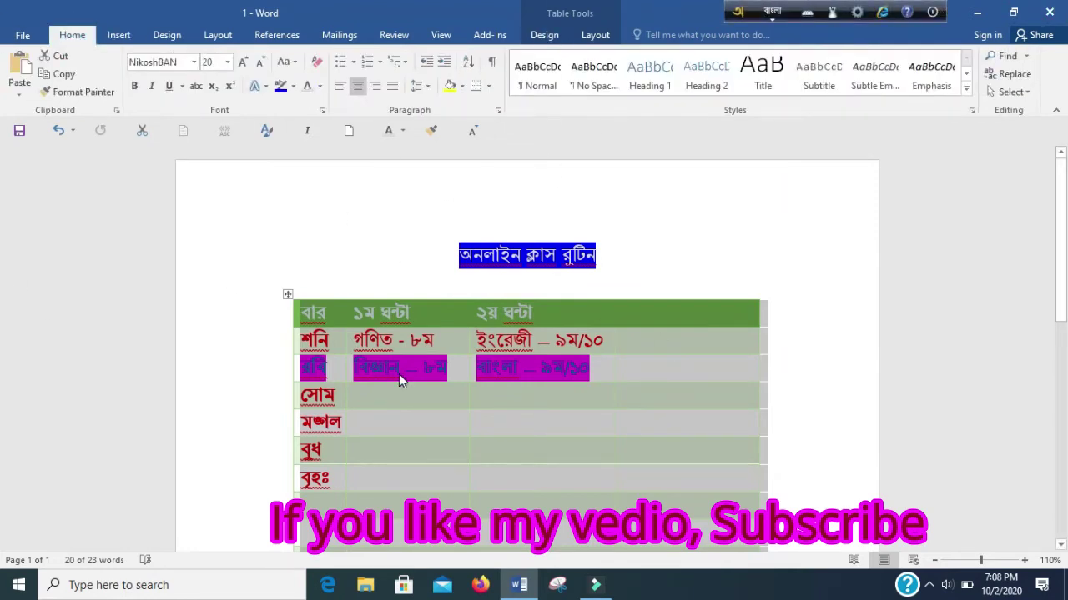
scroll(497, 238, down, 2)
scroll(496, 249, down, 1)
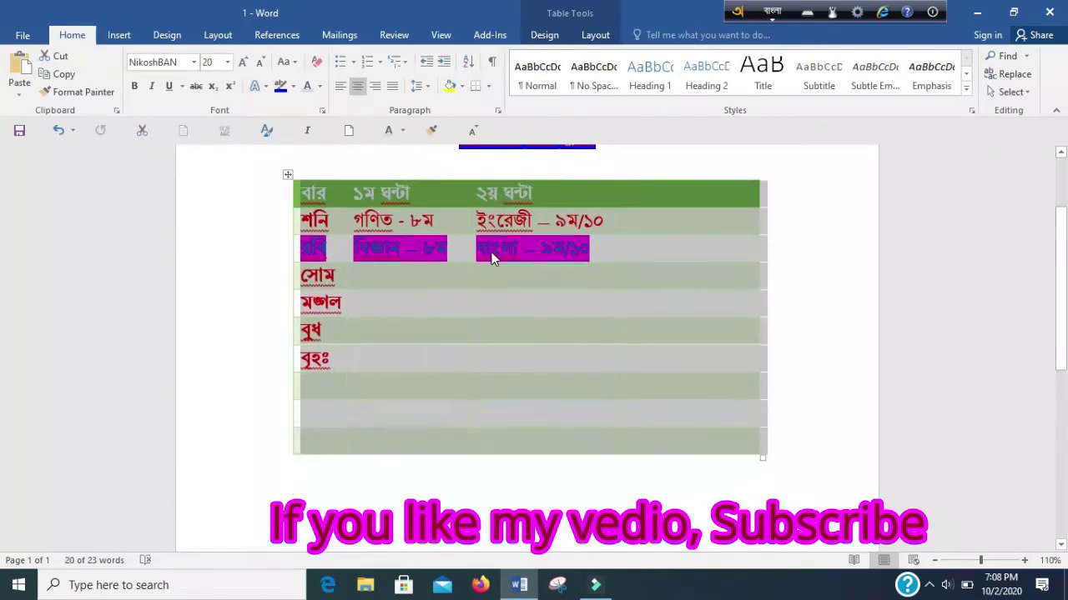
scroll(488, 266, up, 2)
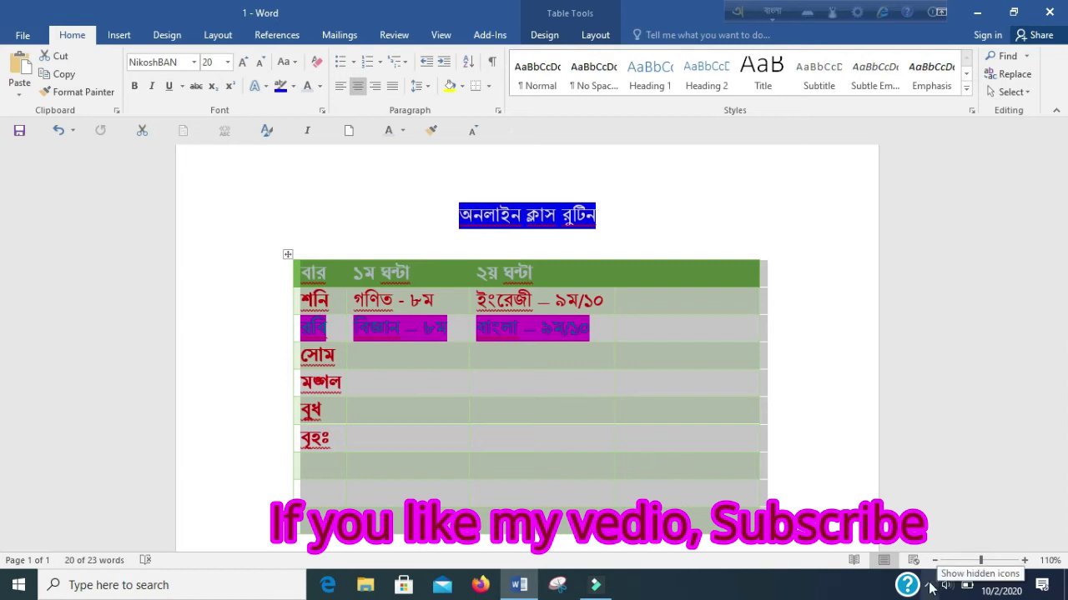
- Open the PowerPoint presentation from the desktop and add a Blank layout slide
click(980, 12)
double_click(979, 337)
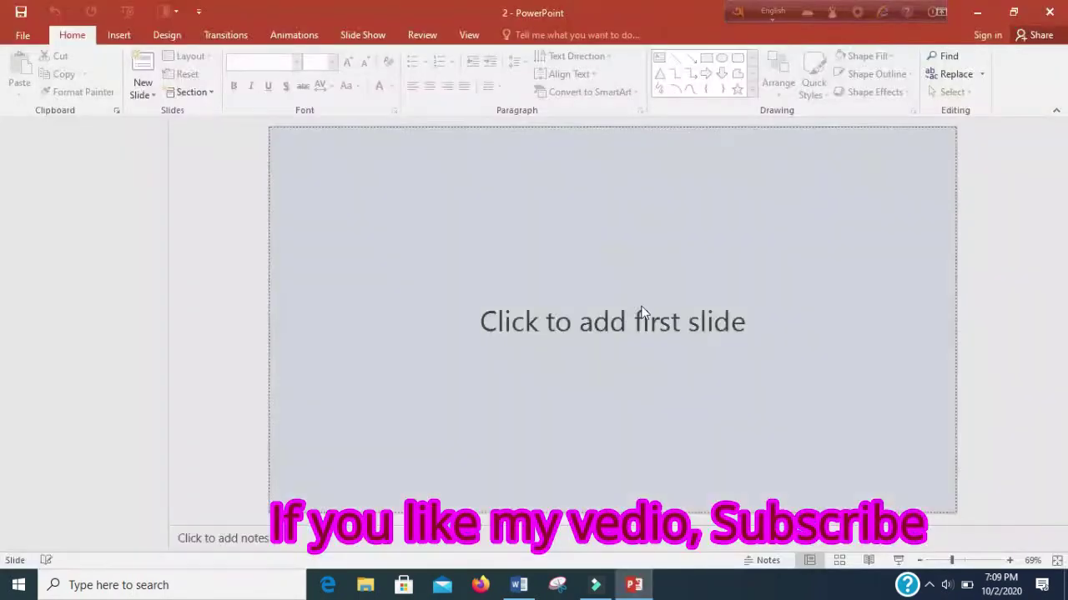
click(608, 313)
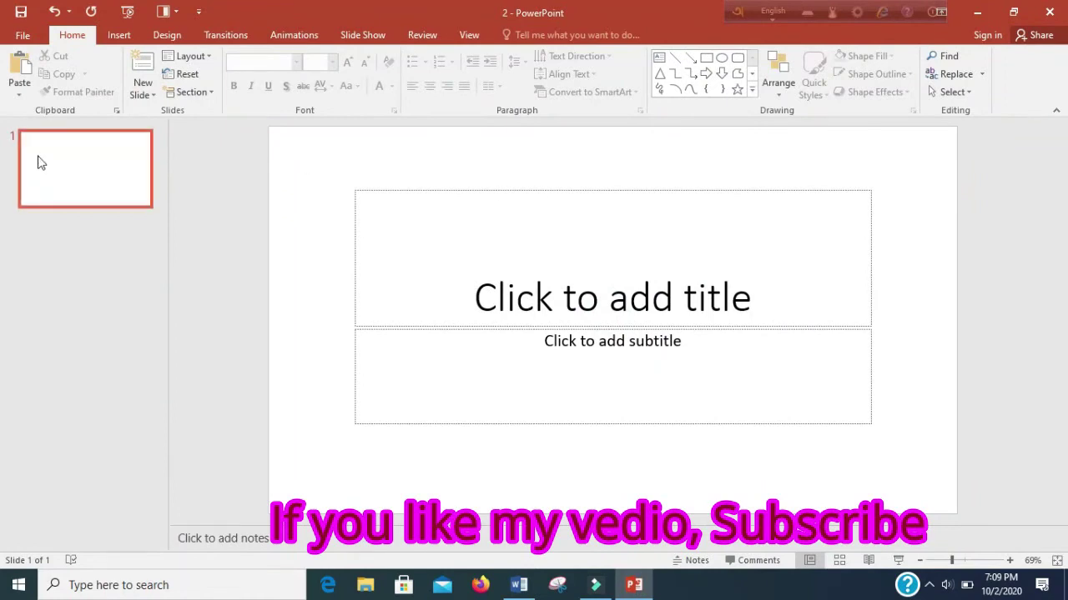
click(153, 93)
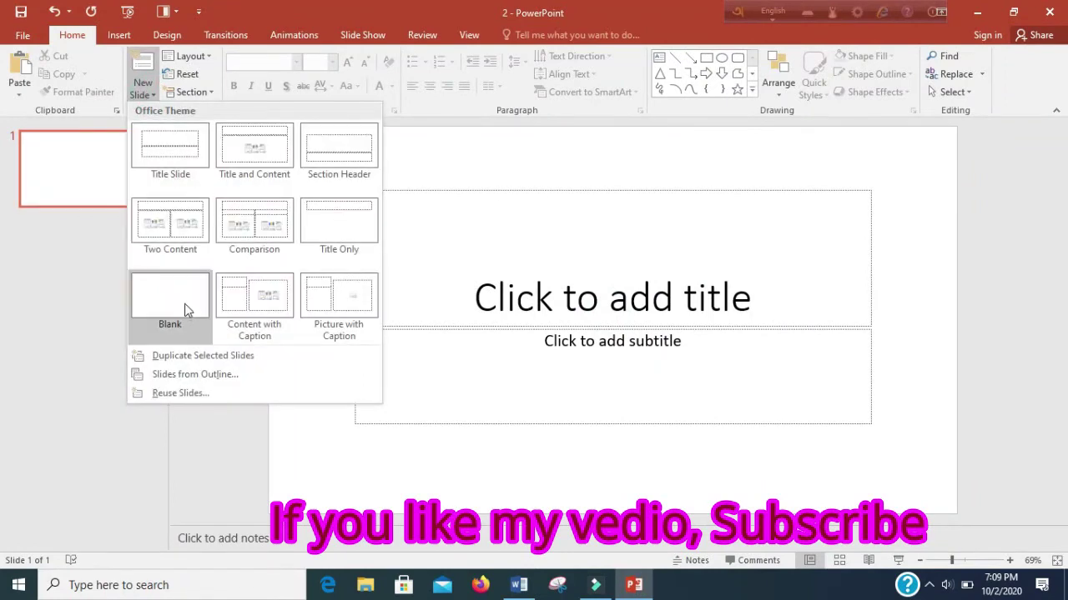
click(184, 305)
- Minimise the presentation and reopen presentation file 2 from the desktop
click(976, 11)
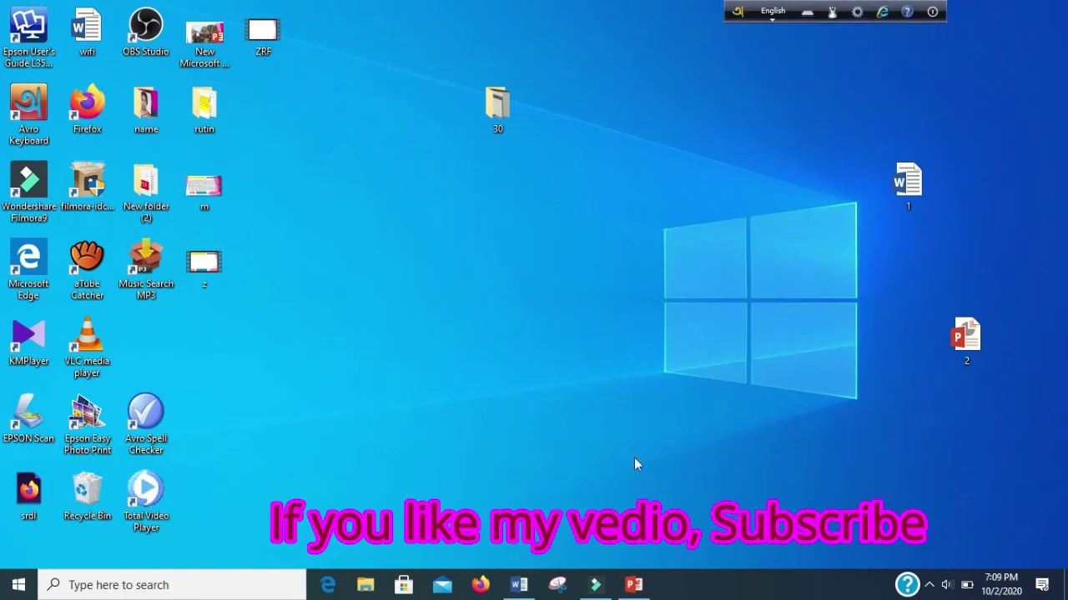
click(634, 587)
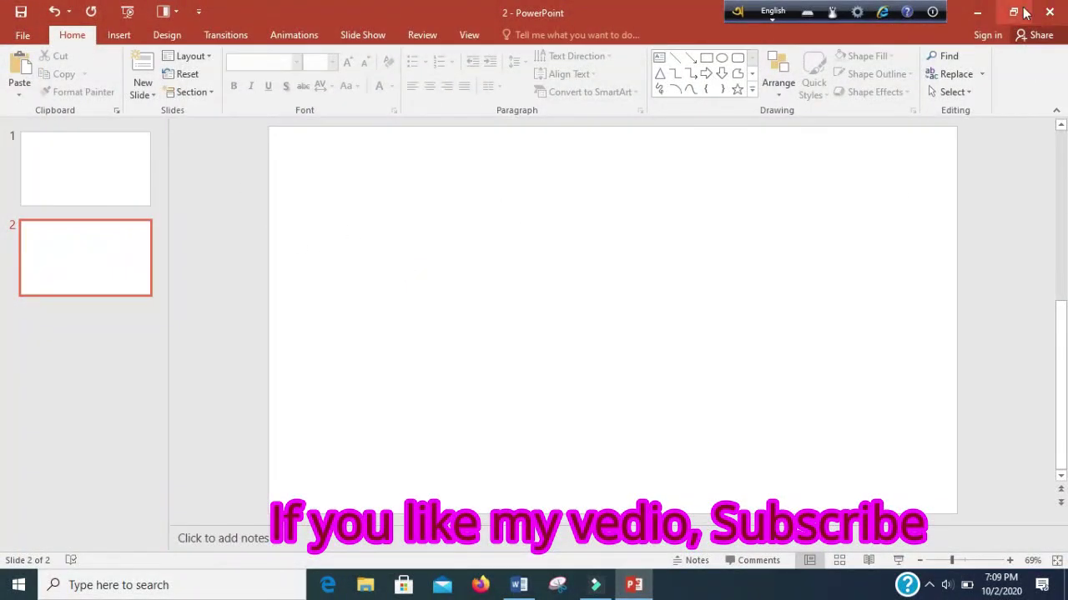
click(977, 12)
double_click(970, 327)
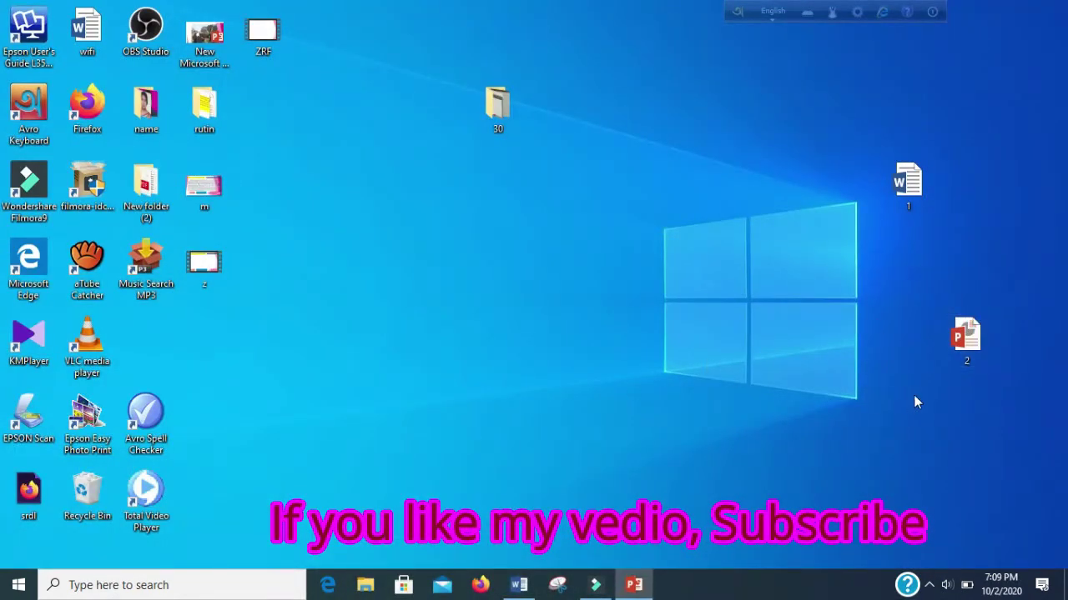
double_click(966, 338)
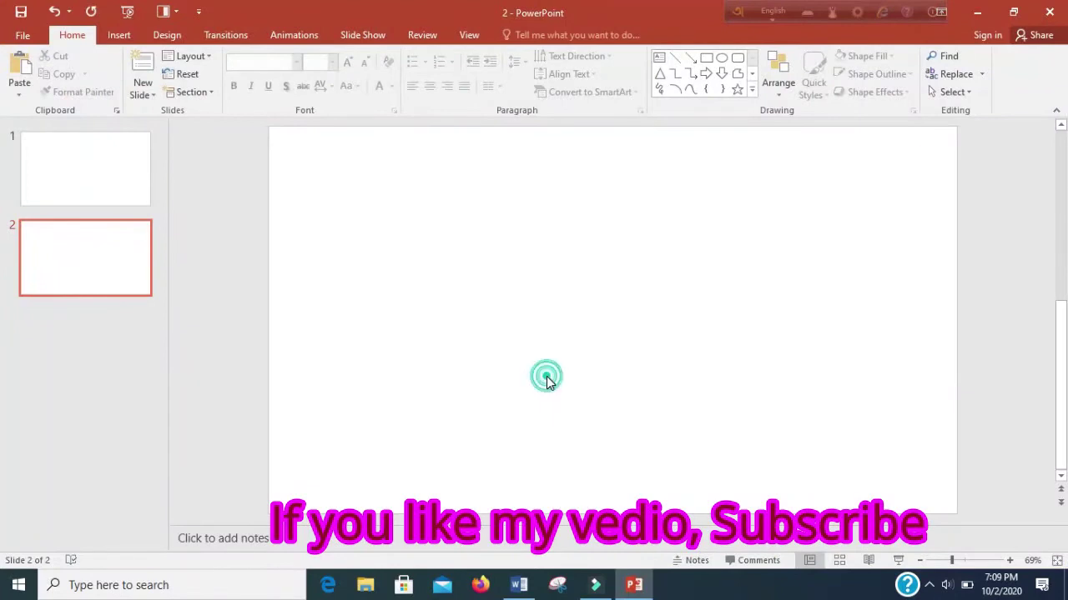
- Delete the extra first slide, leaving only the blank slide
click(92, 250)
click(92, 163)
key(Delete)
click(488, 236)
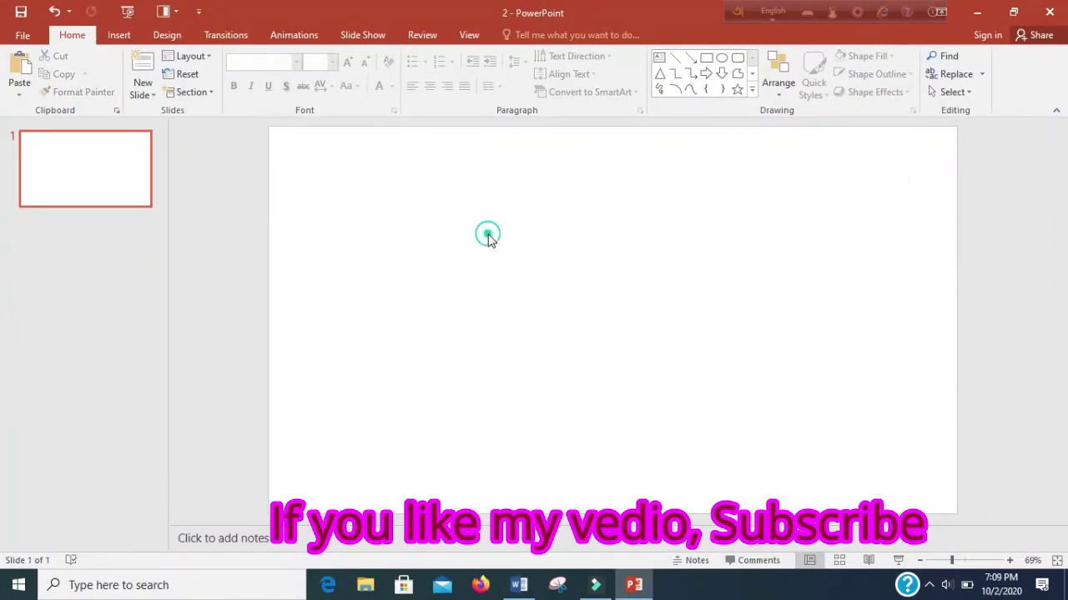
click(165, 35)
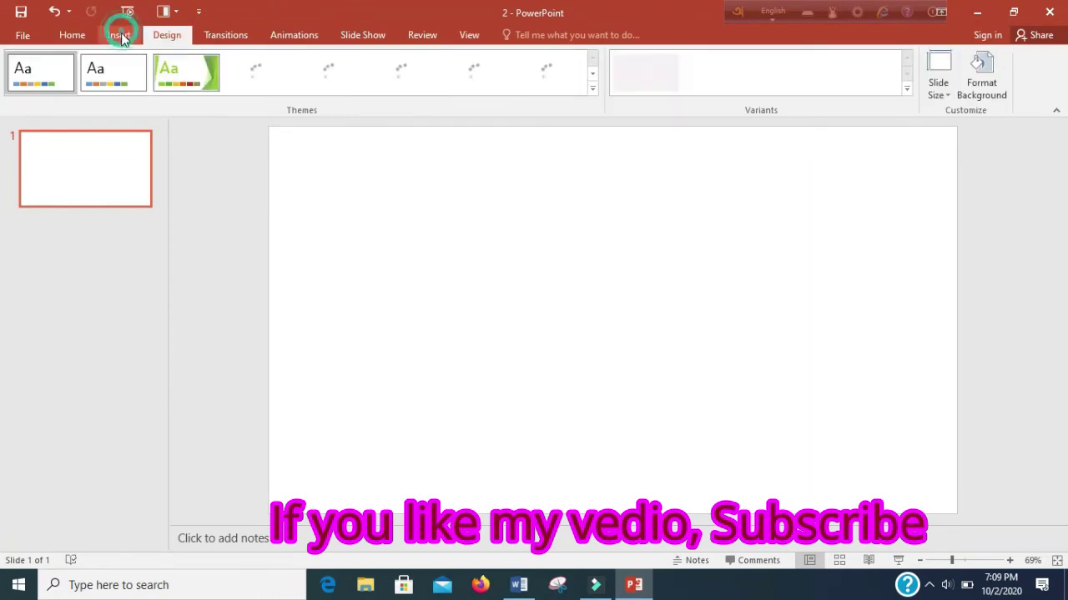
- Insert an empty 4×4 table onto the blank slide and place the caret in its first cell
click(121, 37)
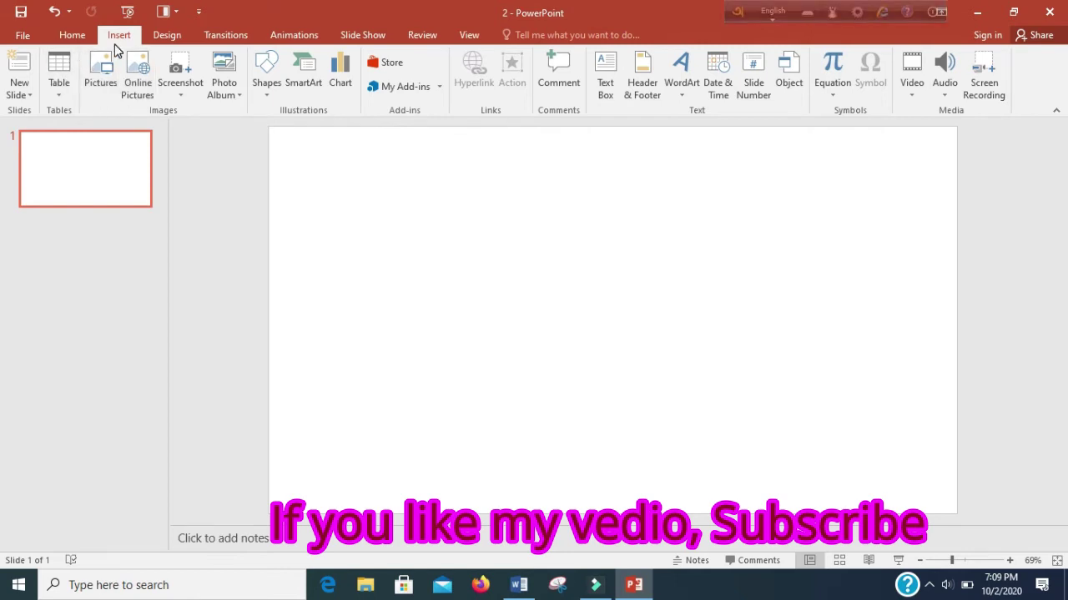
click(58, 87)
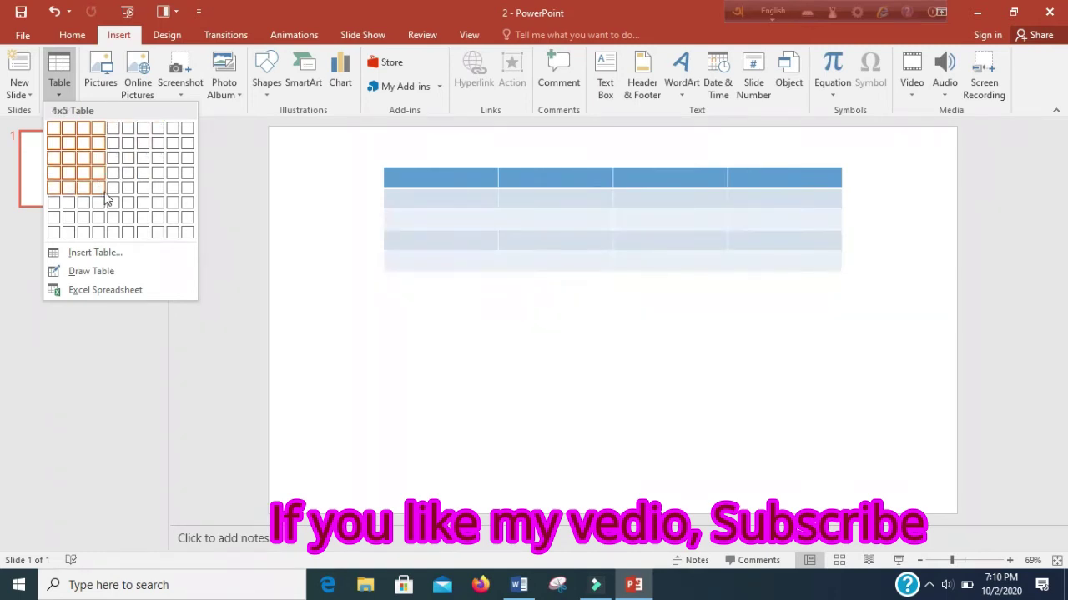
click(98, 173)
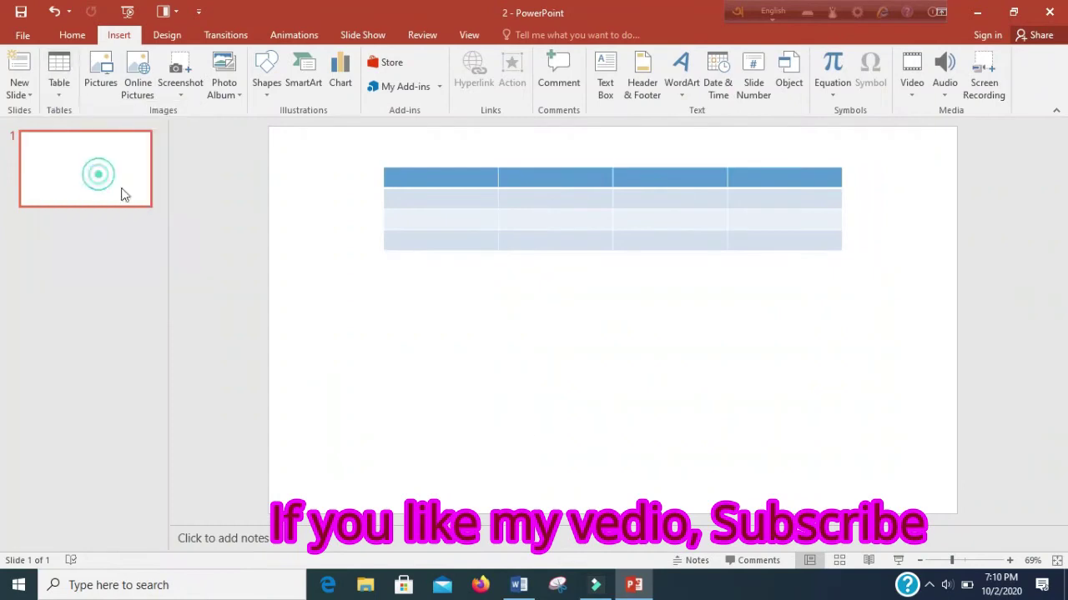
click(421, 185)
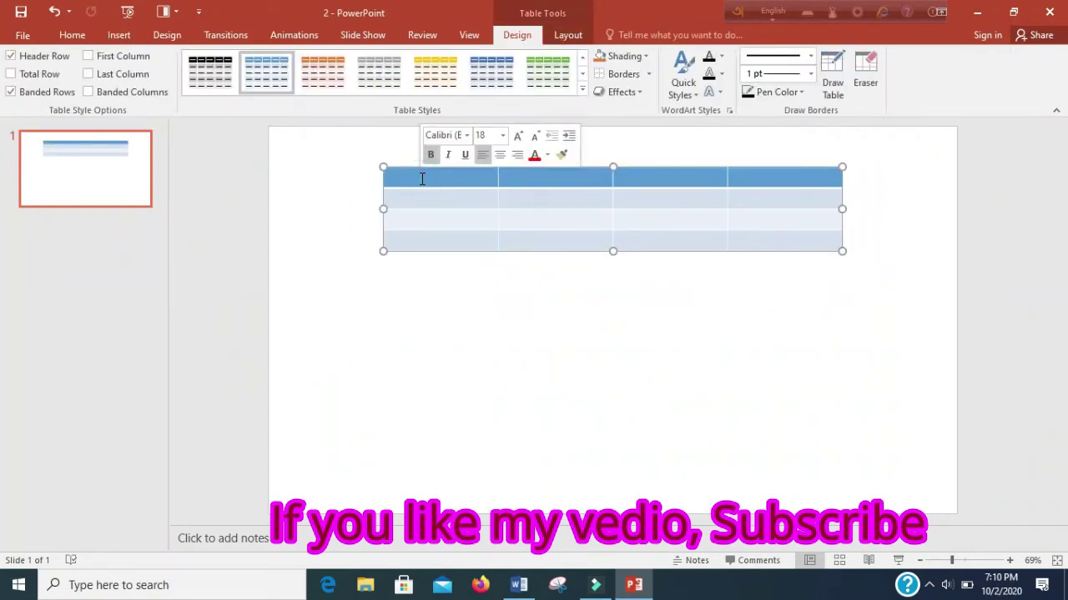
- Move the table lower on the slide and preview yellow and orange table styles
mouse_move(517, 171)
mouse_down()
mouse_move(513, 227)
mouse_move(534, 231)
mouse_up()
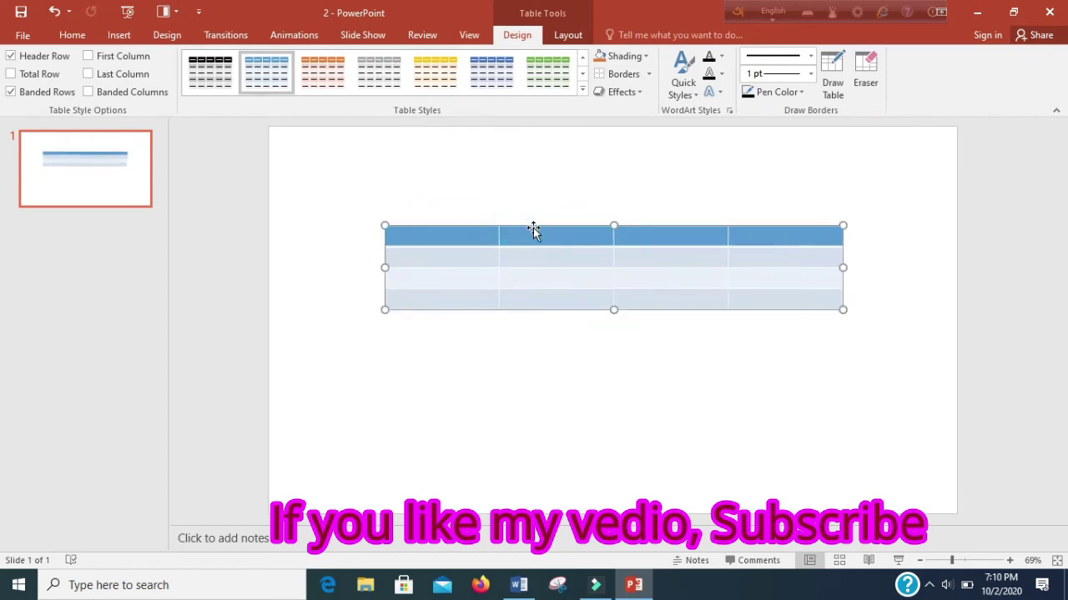
click(534, 228)
click(580, 73)
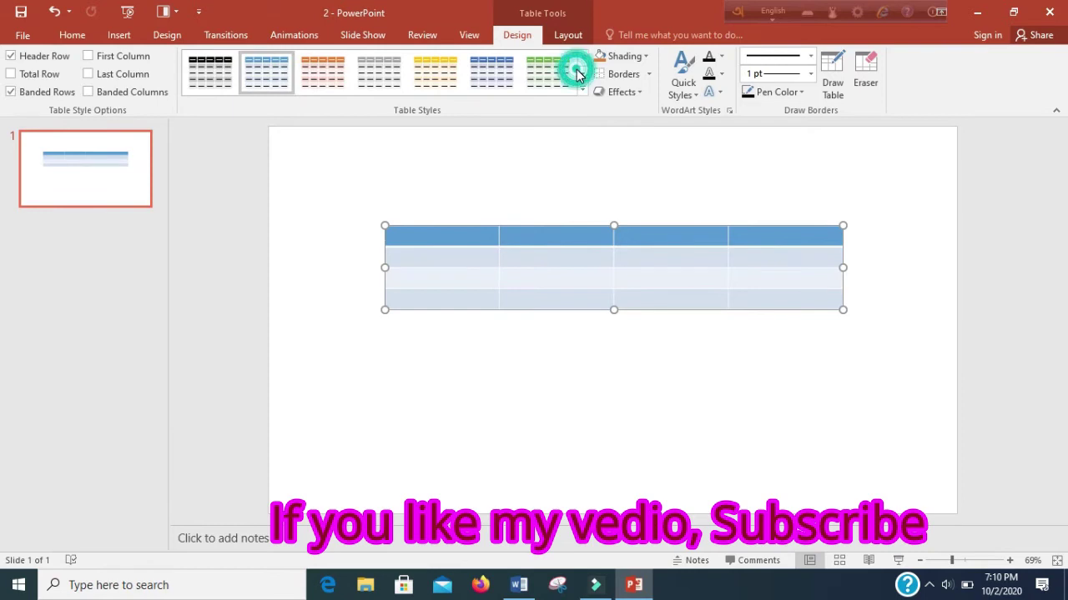
click(581, 75)
click(581, 75)
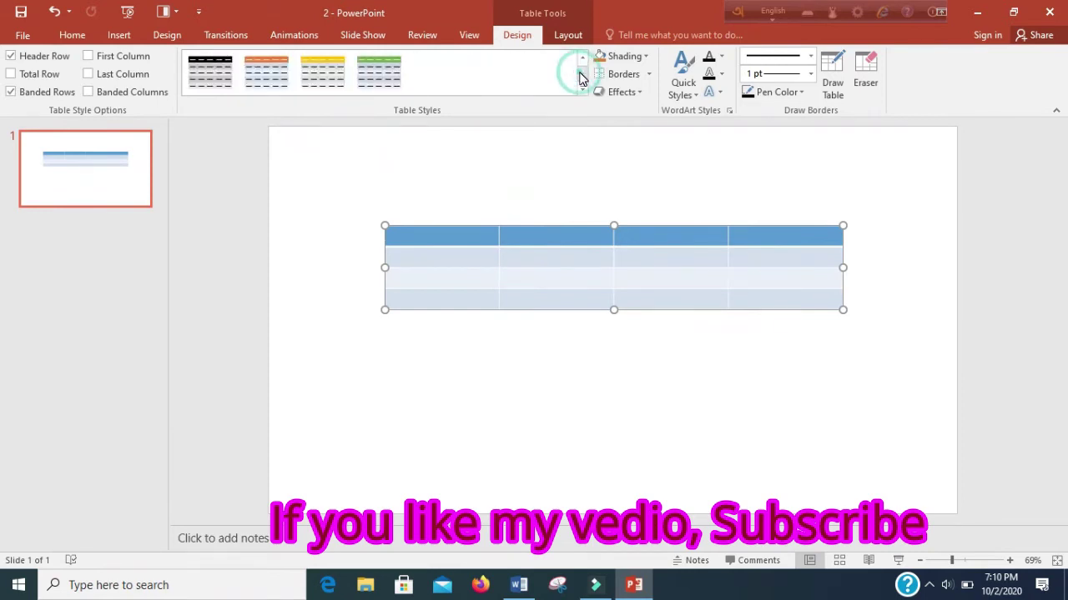
click(322, 74)
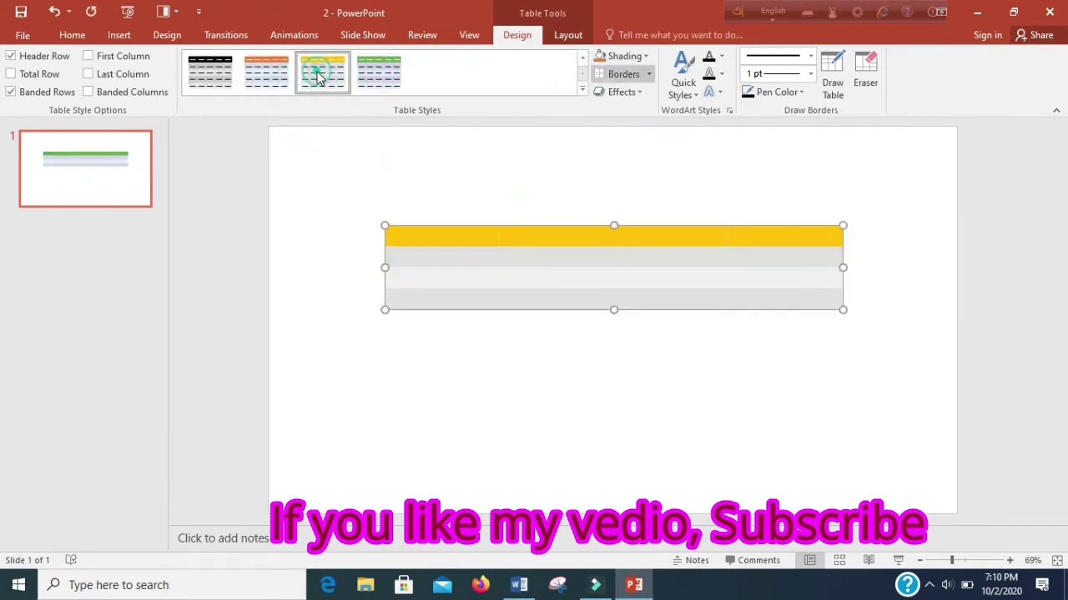
click(268, 76)
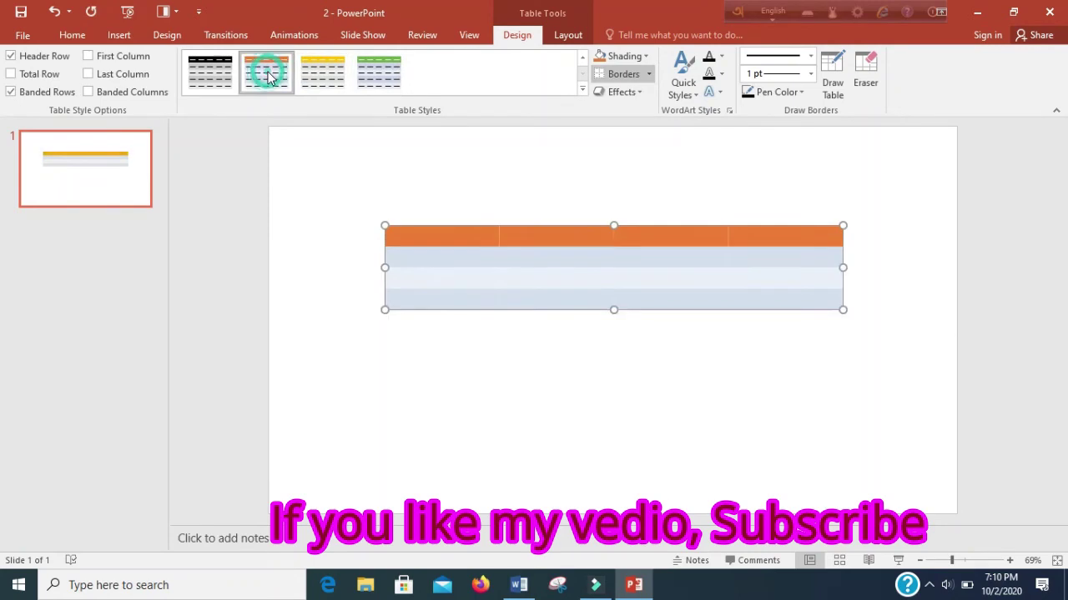
- Apply the green banded Medium table style and switch keyboard input to Bangla
click(582, 57)
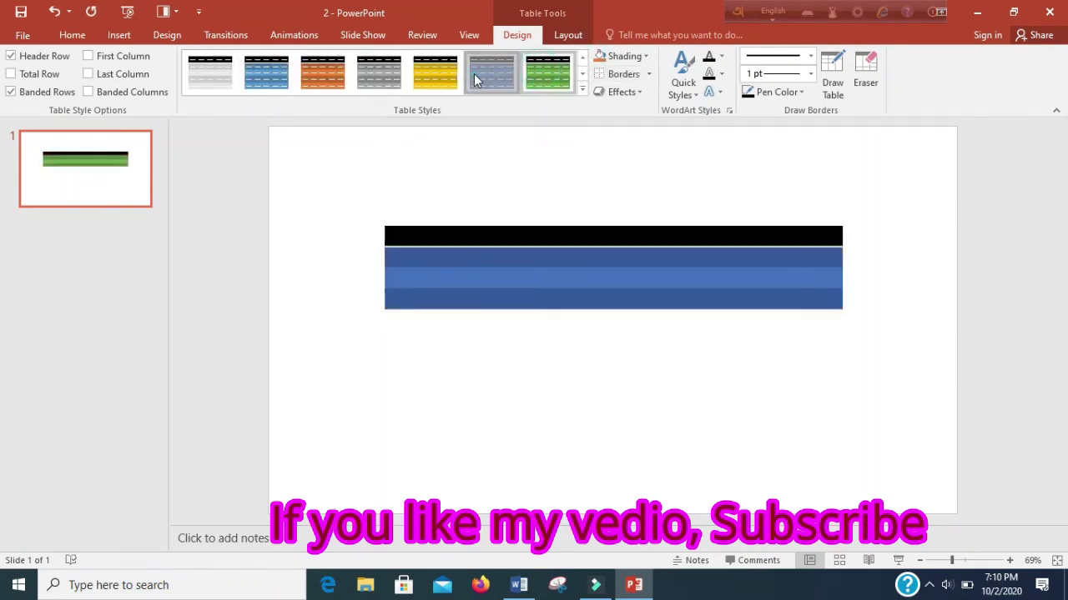
click(269, 76)
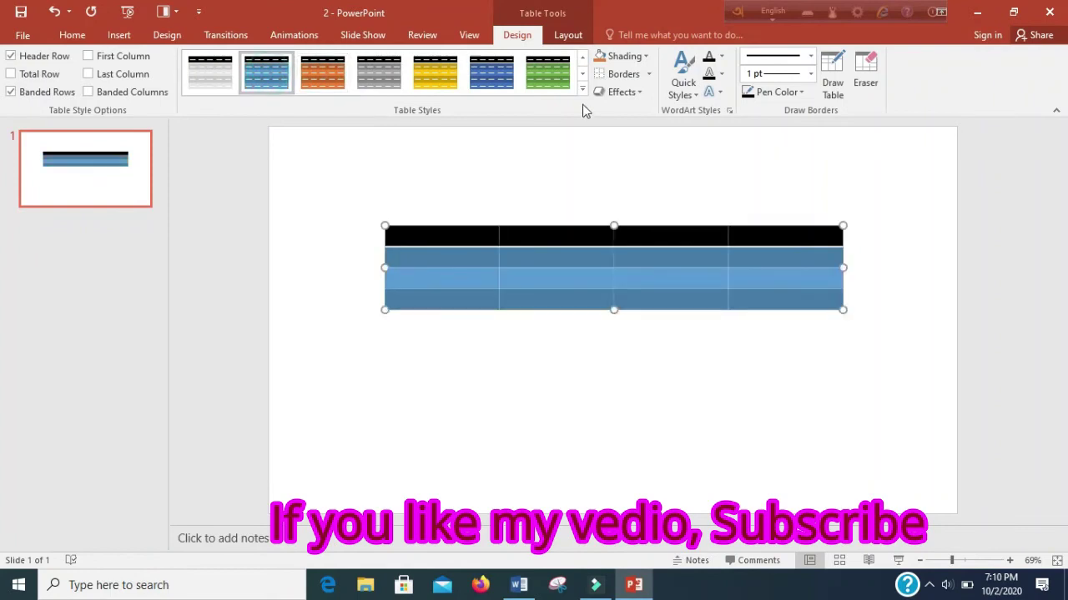
click(584, 60)
click(584, 55)
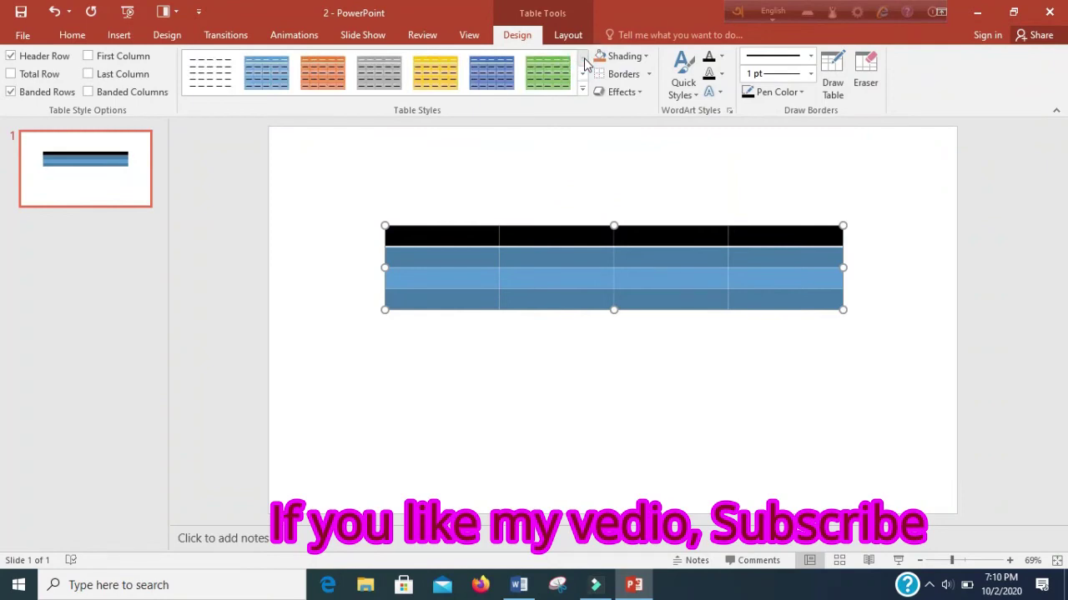
click(561, 75)
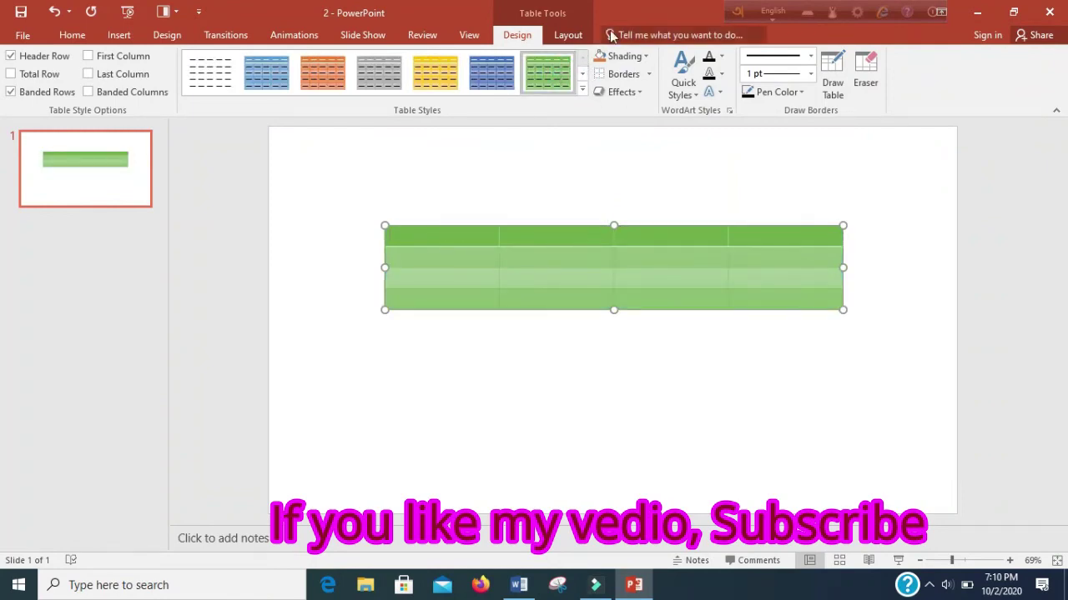
click(766, 14)
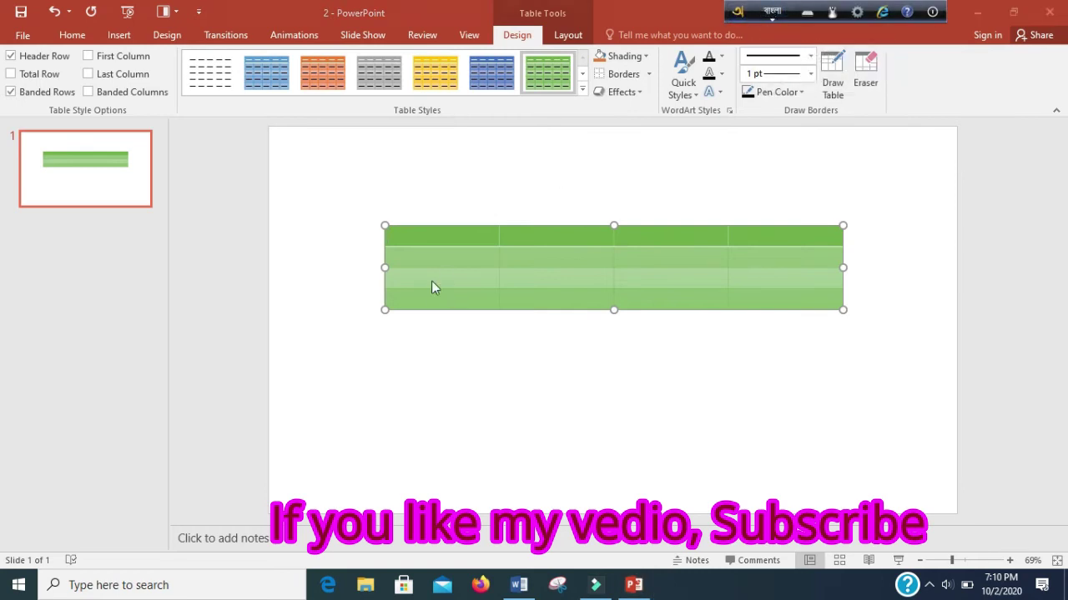
- Type the header row in Avro: বার, ১ম ঘন্টা, ২য় ঘন্টা, ৩য় ঘন্টা
click(442, 239)
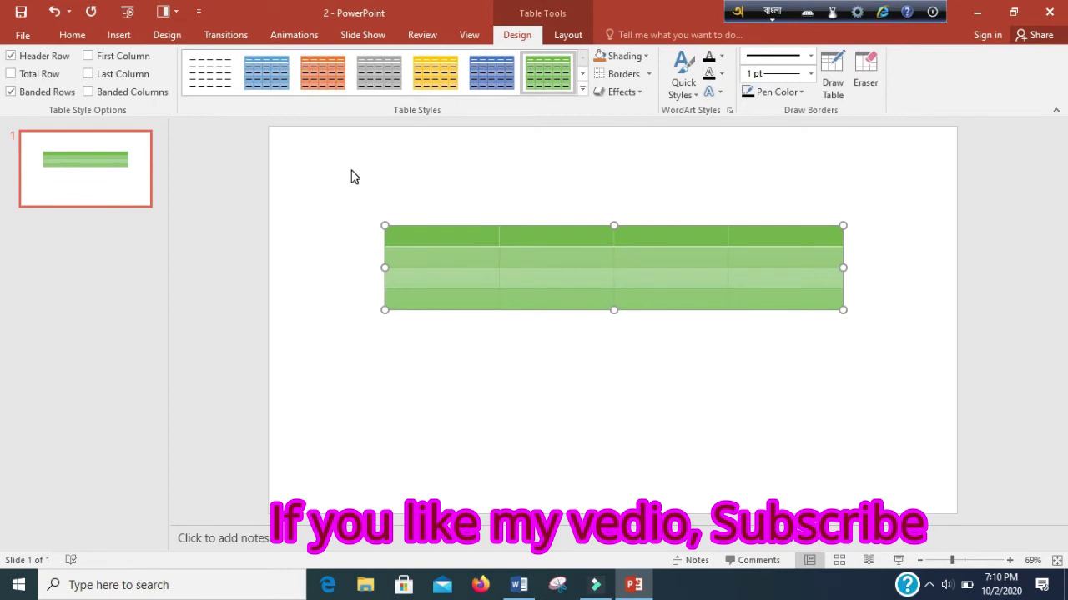
text(bar)
key(Tab)
text(1m gn)
key(BackSpace)
key(BackSpace)
text(g)
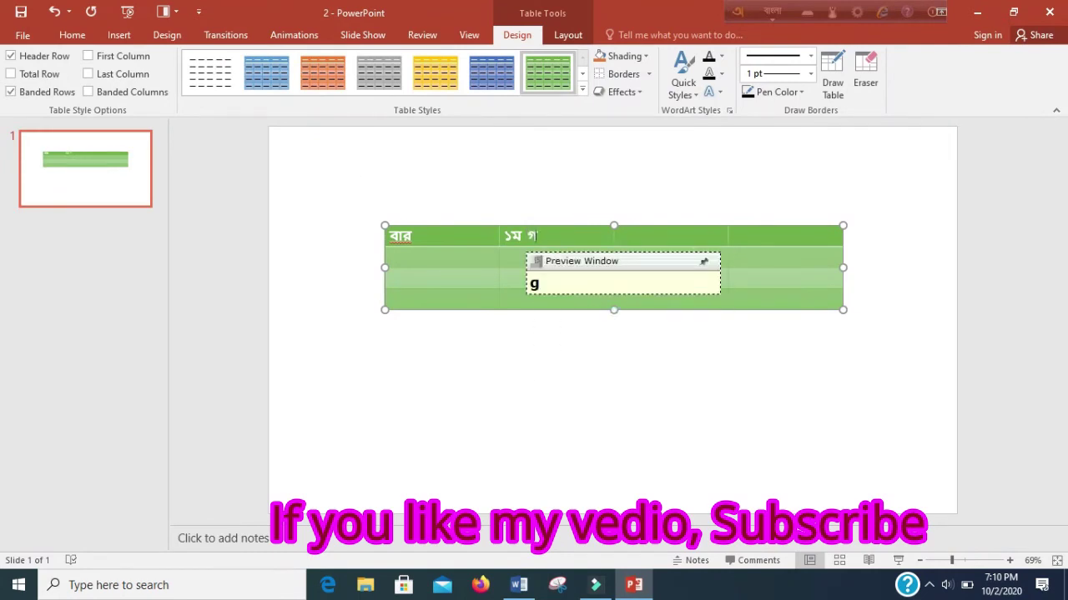
text(hontA)
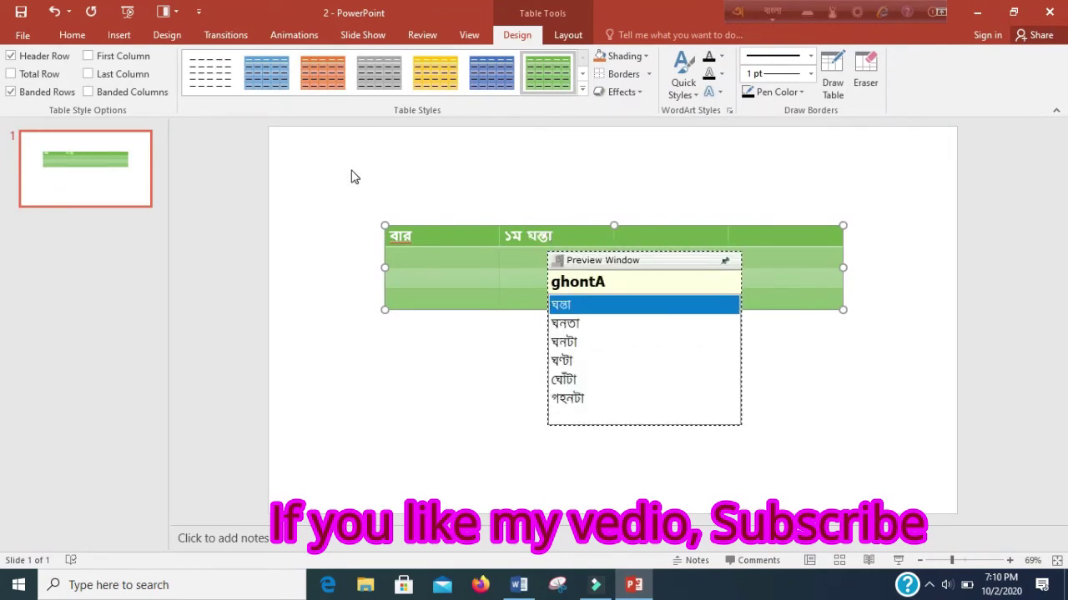
key(BackSpace)
key(BackSpace)
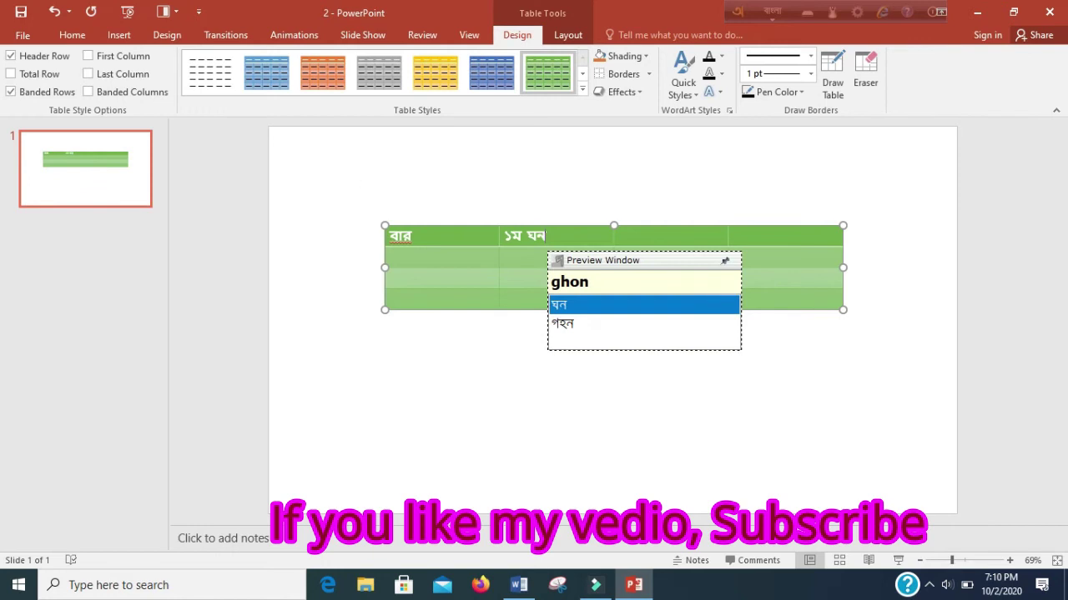
text(tA 2y )
text(ghon)
key(Tab)
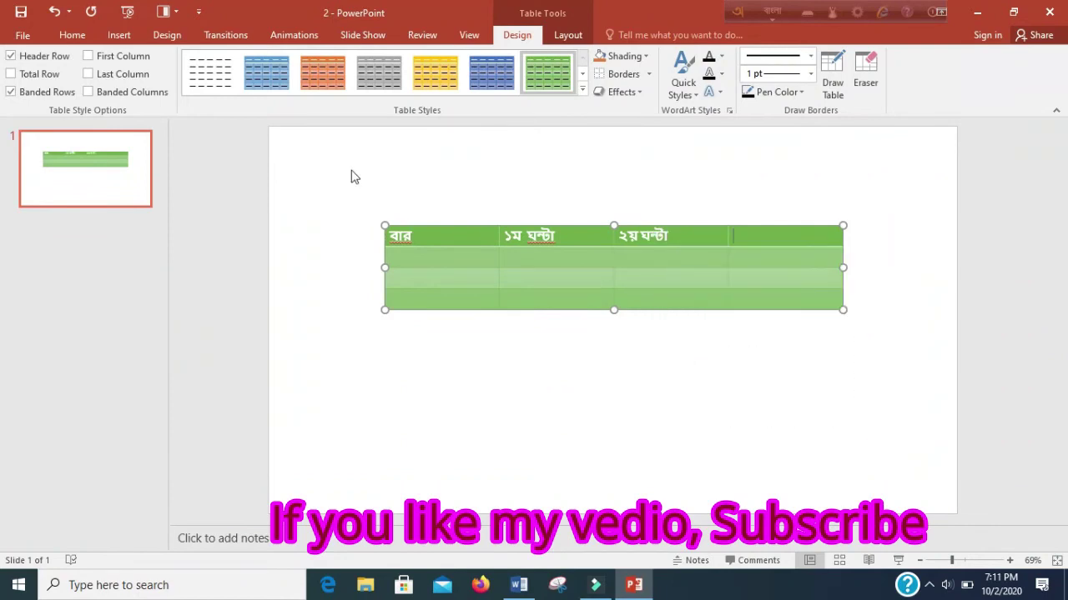
text(3y gh)
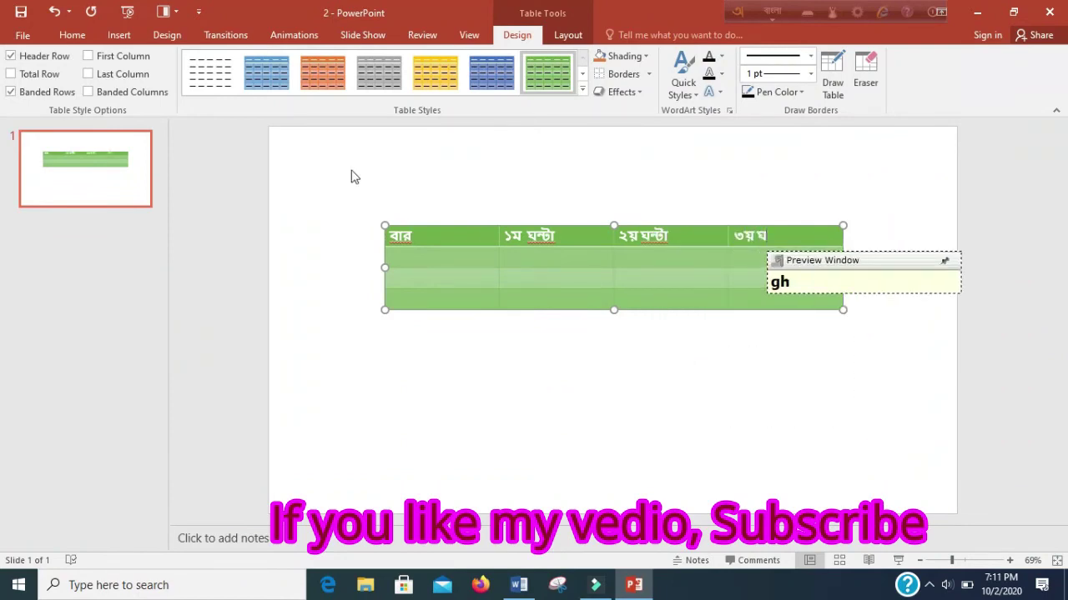
text(onTa)
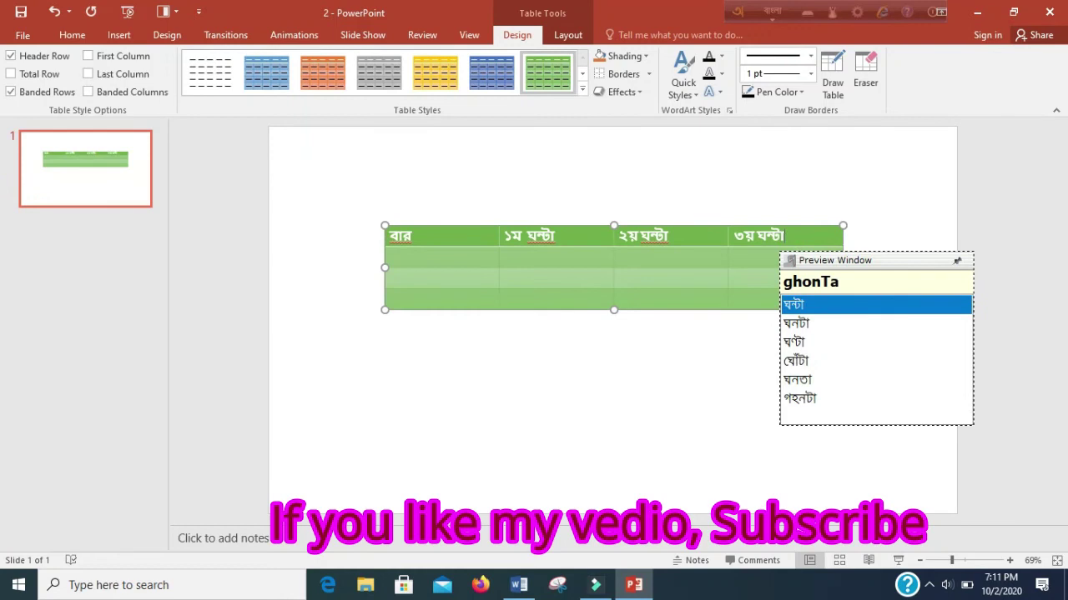
key(space)
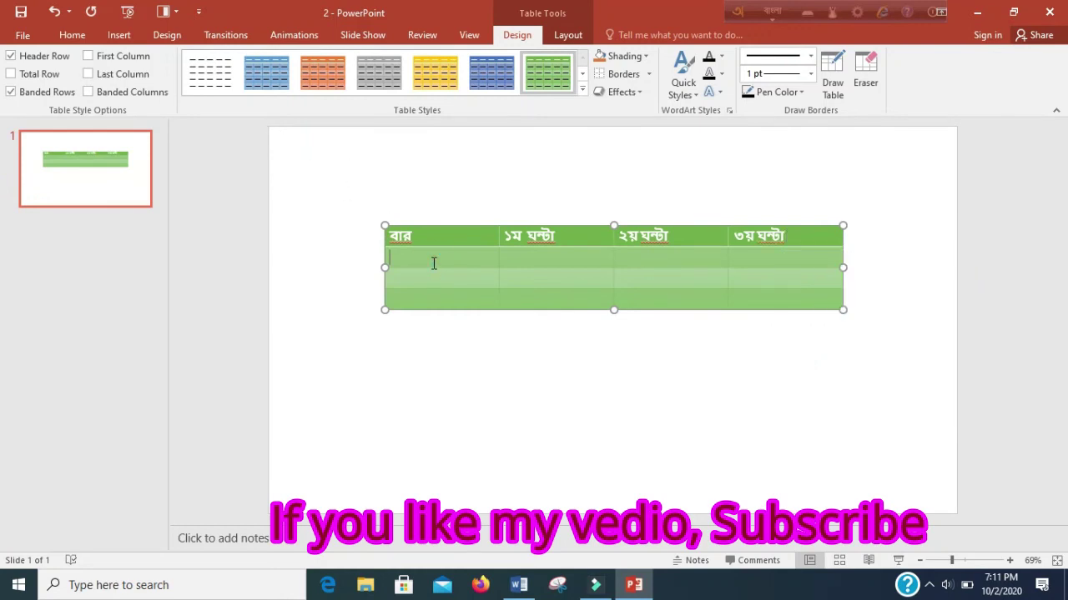
- Enter the day names শনিবার, রবি and সোম down the first column
text(shoniba)
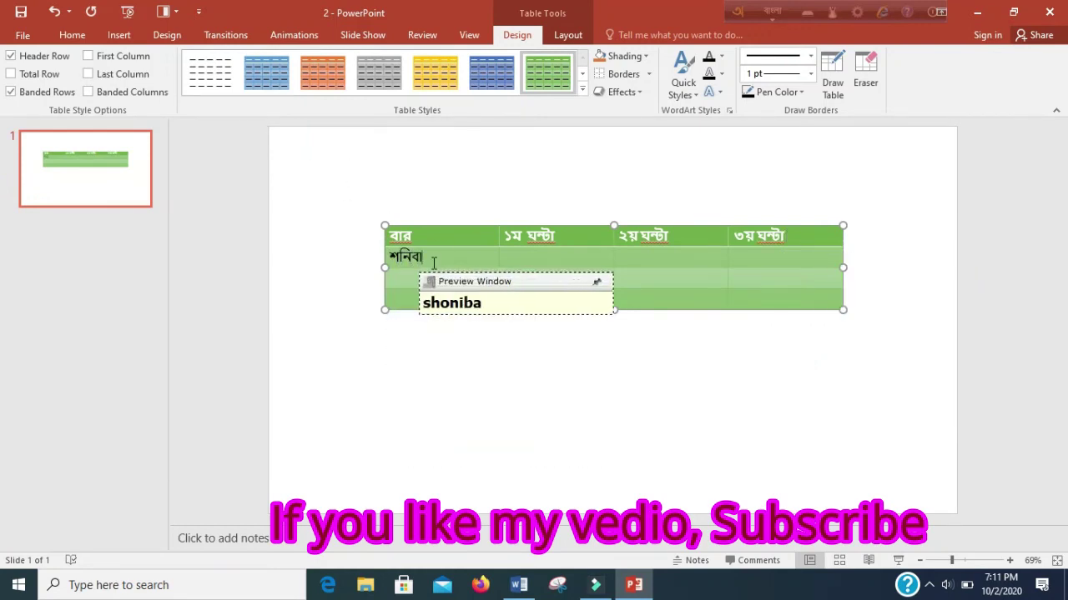
text(r)
key(space)
text(r)
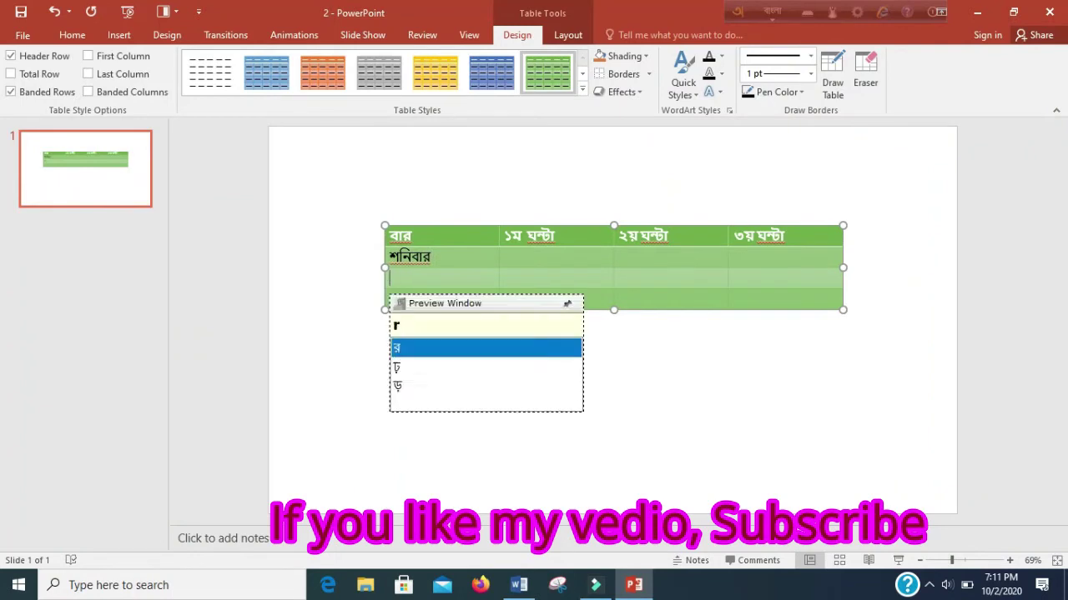
text(obi)
key(Down)
text(s)
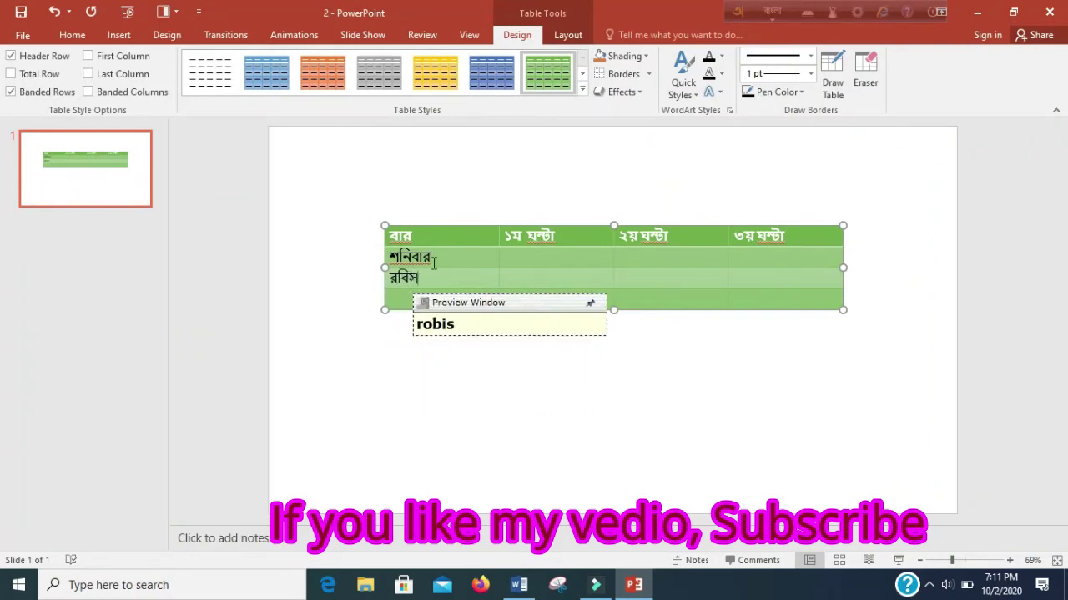
key(BackSpace)
key(BackSpace)
key(Escape)
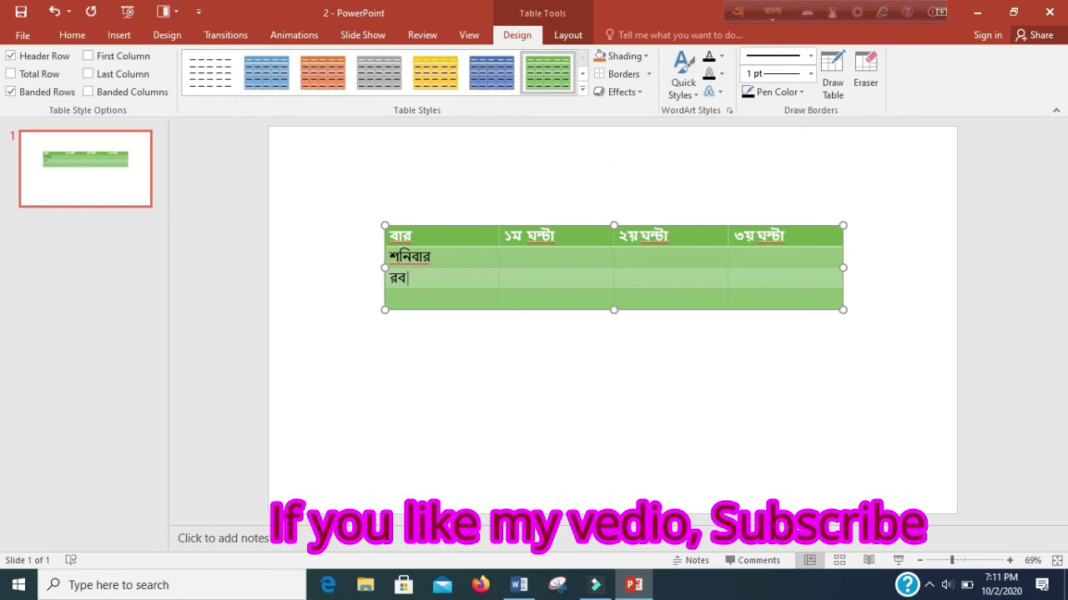
text(bi)
key(Escape)
text(sOm)
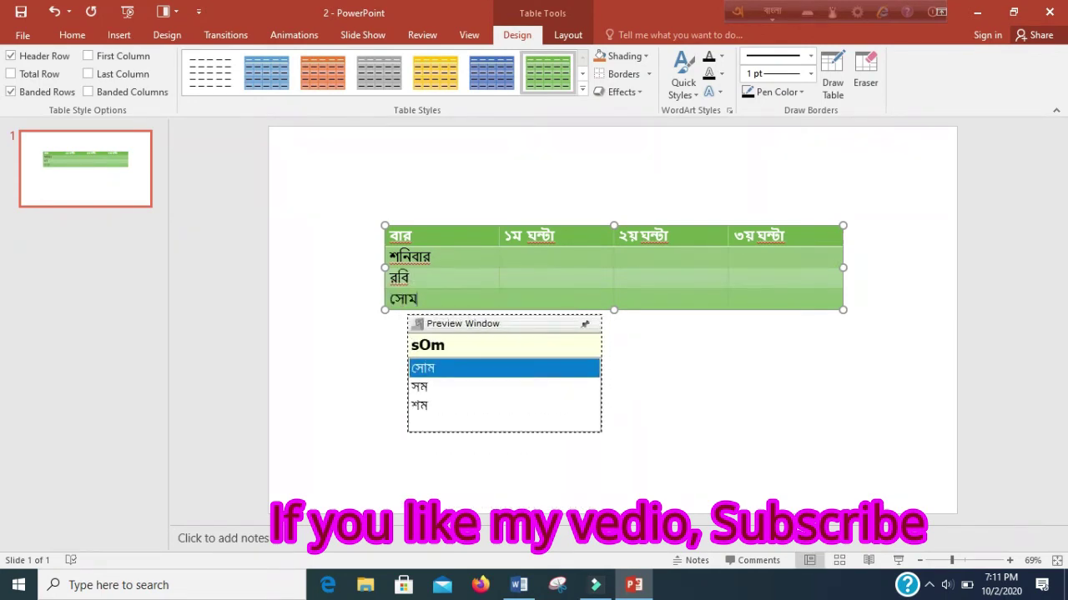
key(Escape)
- Add four extra empty rows at the bottom of the table with Tab from the last cell
key(Tab)
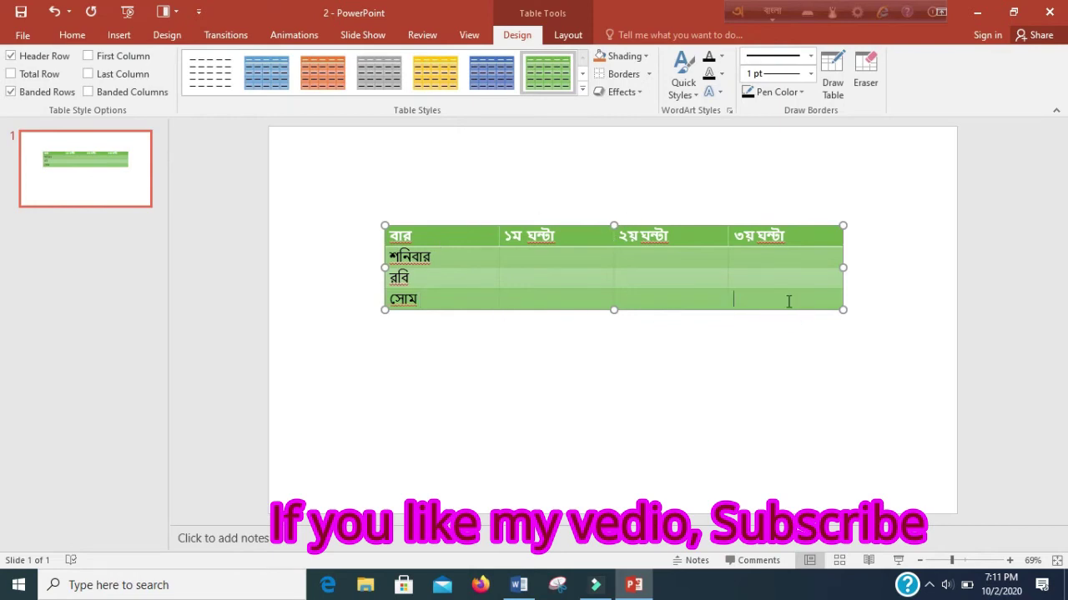
click(810, 298)
key(Tab)
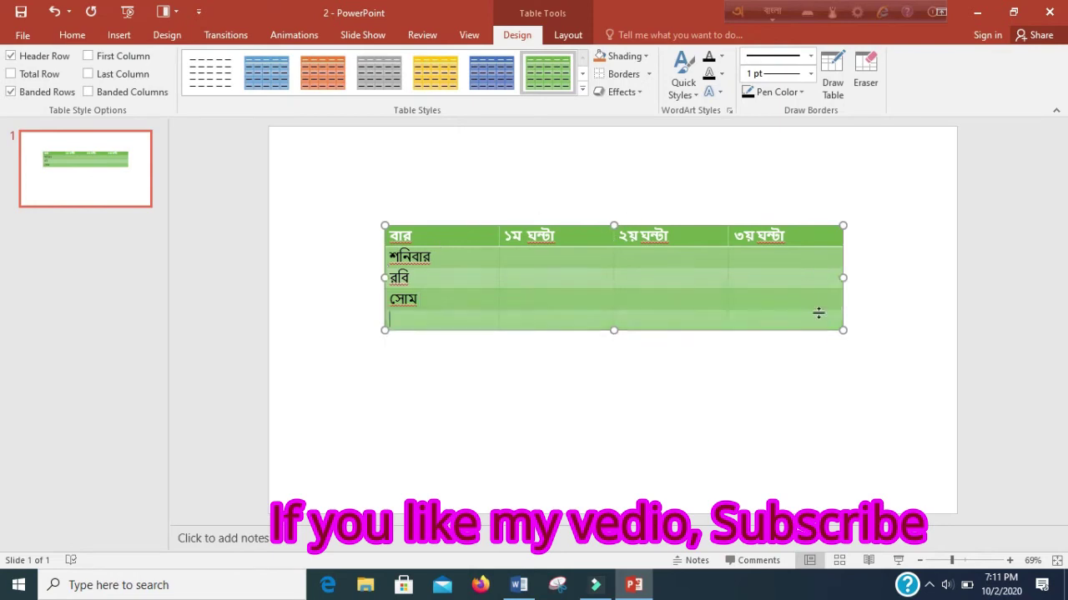
click(806, 324)
key(Tab)
click(806, 339)
key(Tab)
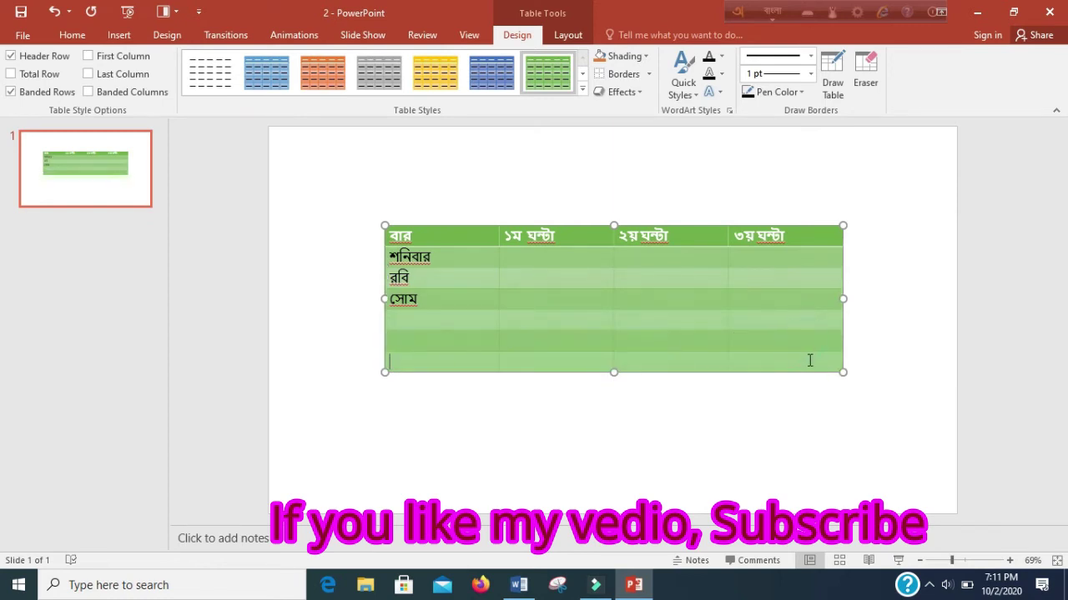
click(810, 361)
key(Tab)
click(523, 254)
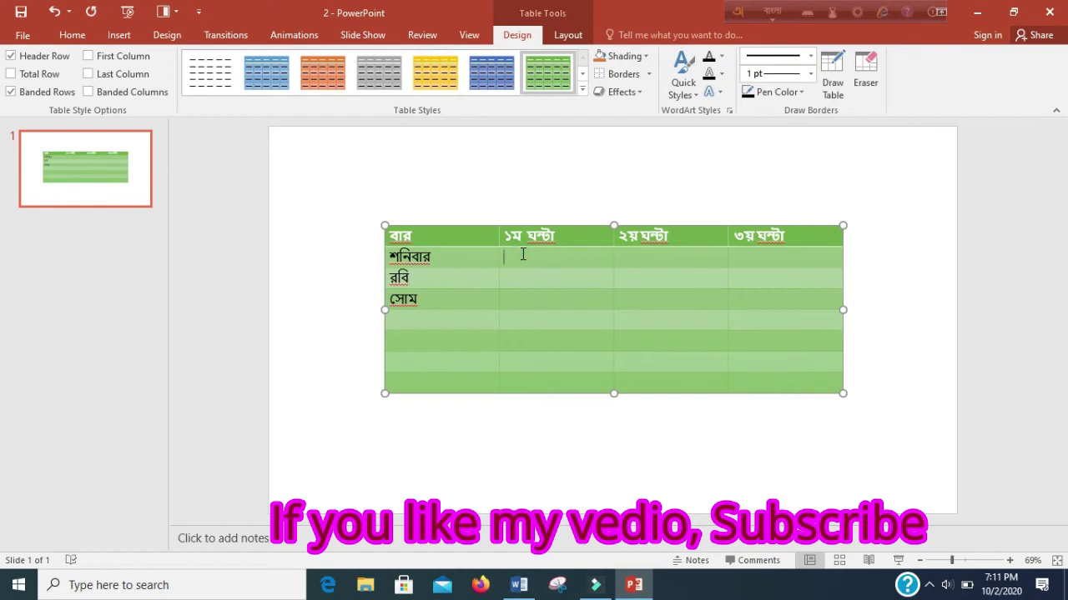
- Type the শনিবার row entries: গণিত – ৮ম শ্রেণি, ইংরেজী ৯ম/১০ and বাংলা – ৭ম
text(goni)
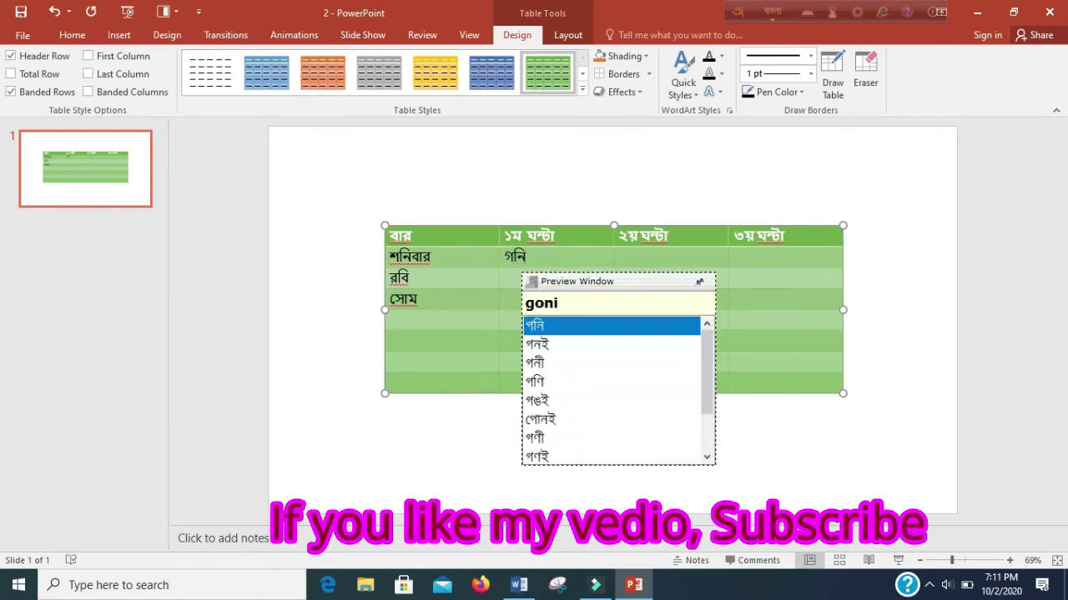
text(t - 8m shr)
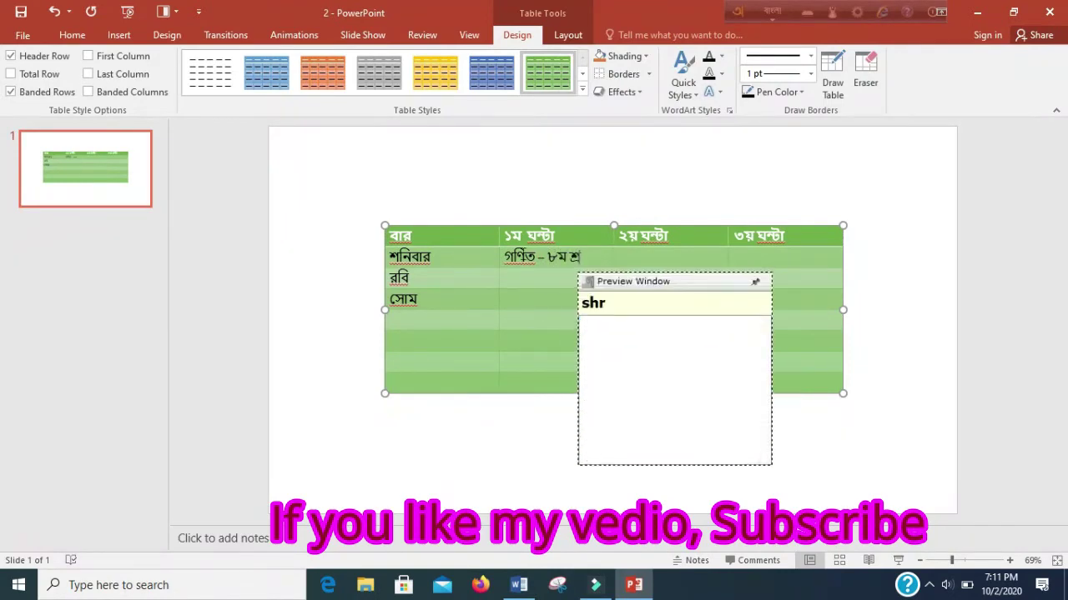
text(eni )
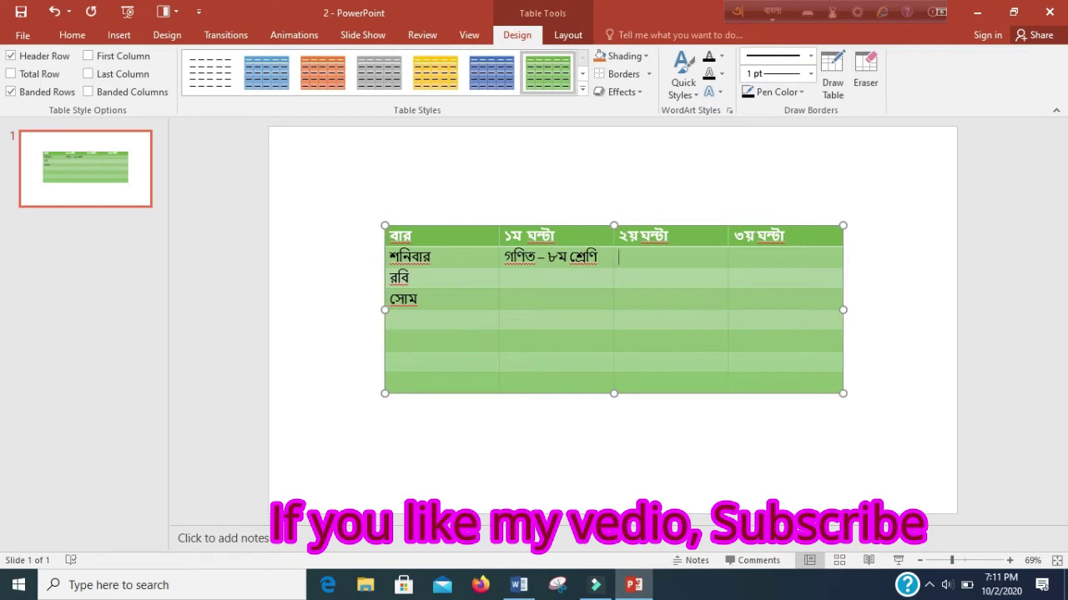
text(ingr)
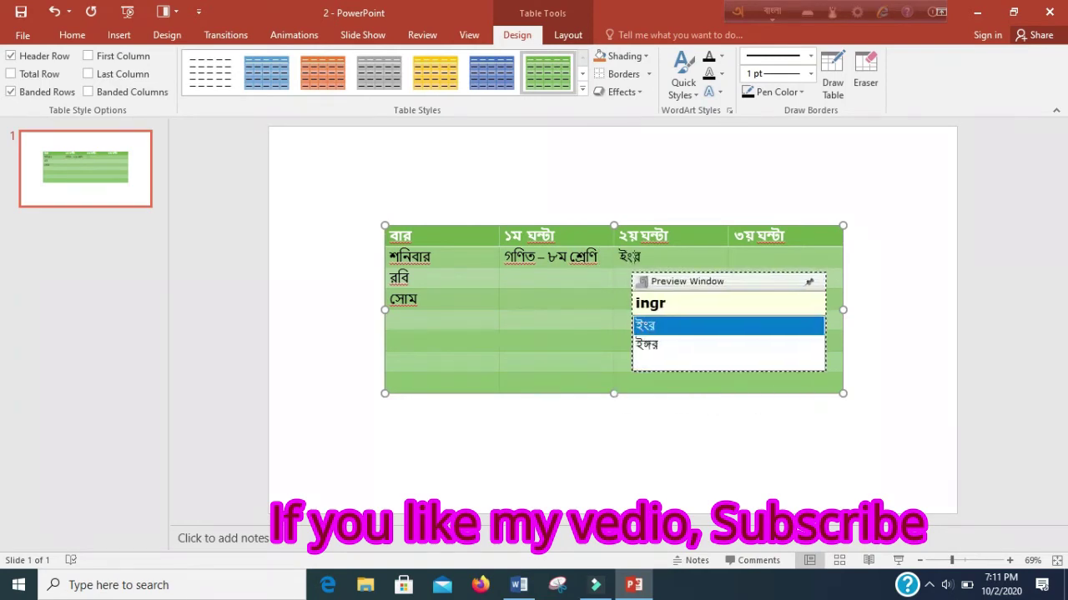
text(ejI 1)
key(BackSpace)
text(9m/10 )
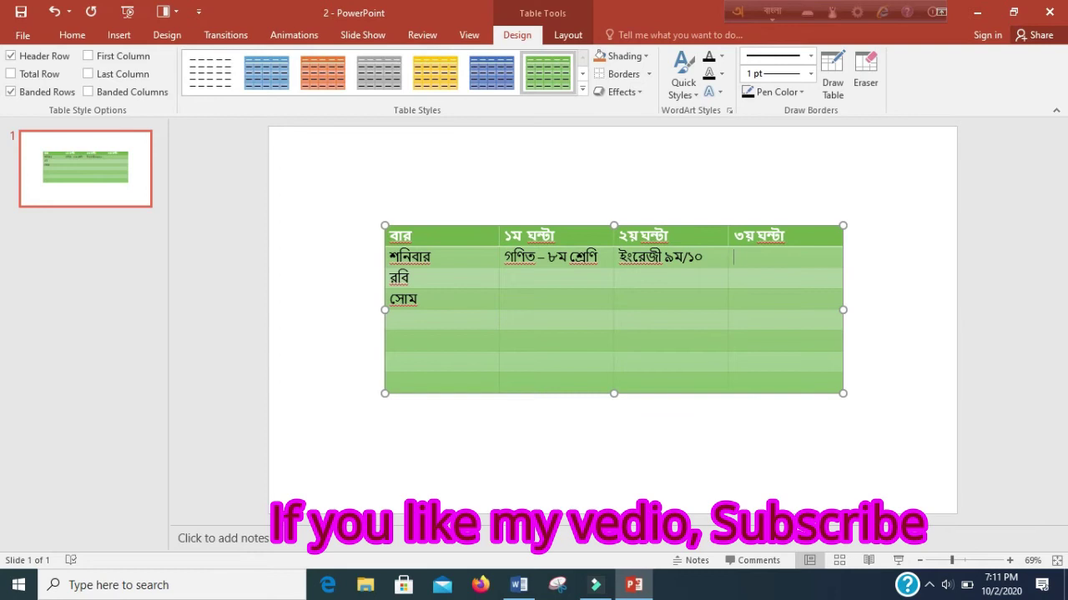
text(bangla )
text(- 7m)
- Add the teacher's name on a new line under গণিত – ৮ম শ্রেণি
click(599, 258)
key(Return)
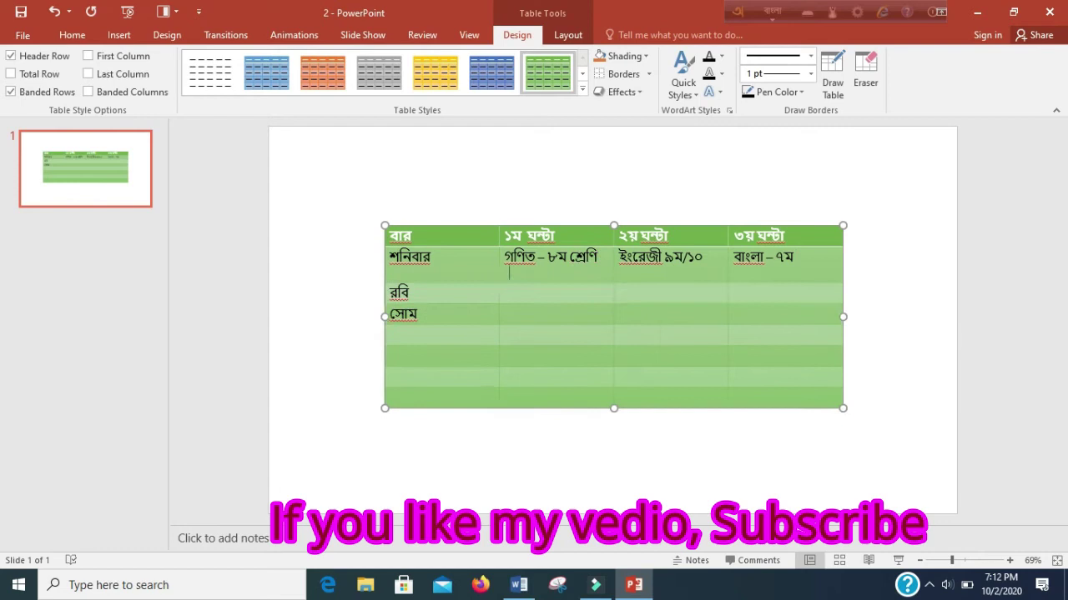
text(mO jiyaru)
key(BackSpace)
key(BackSpace)
text(ur )
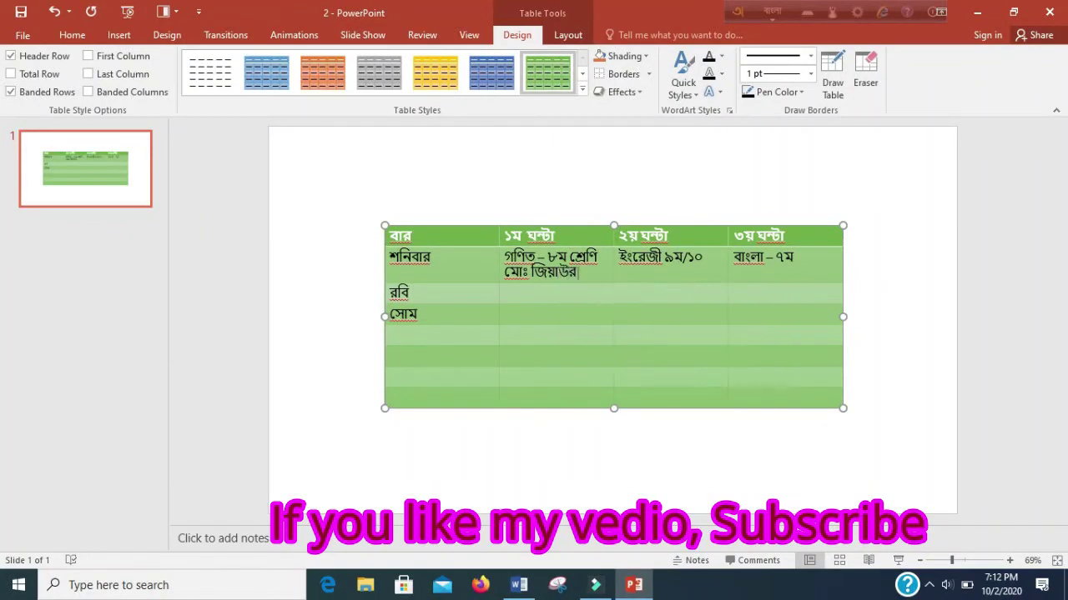
text(rhoan)
key(BackSpace)
key(BackSpace)
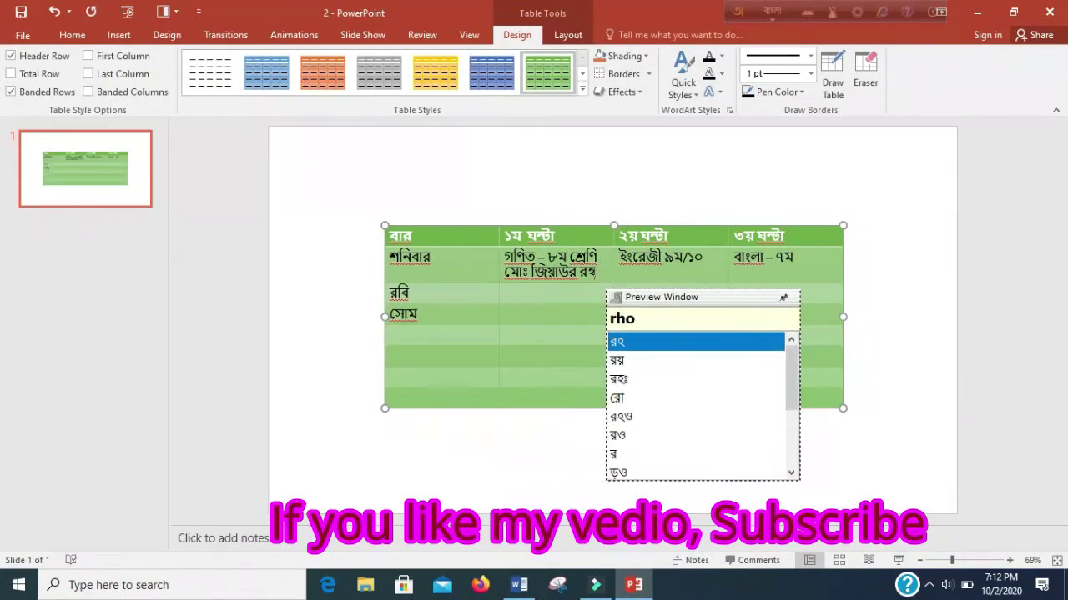
text(man)
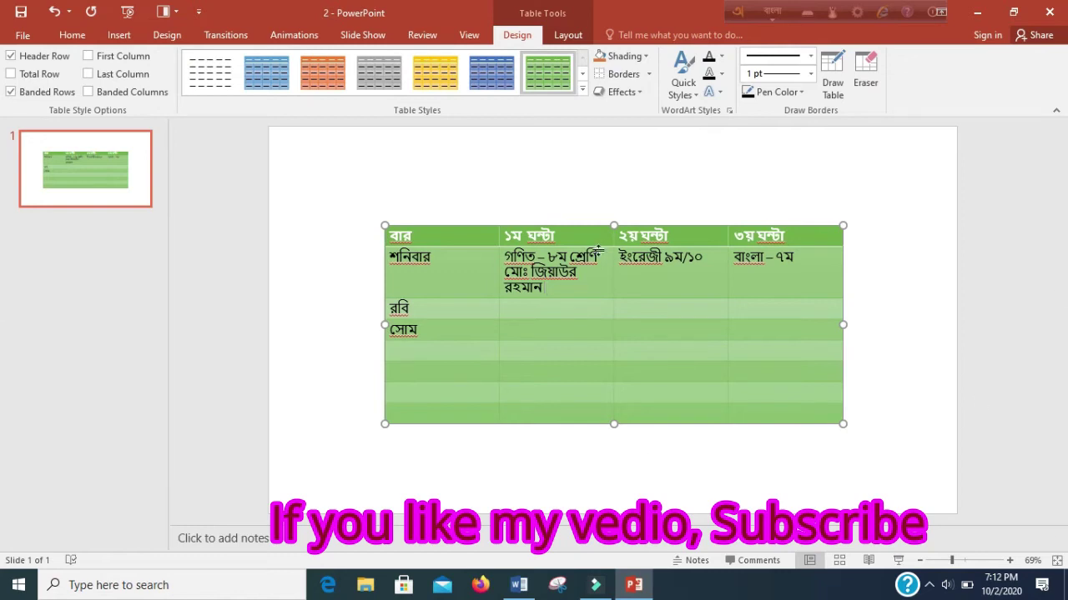
- Resize the first and period columns, narrow the table, and centre it horizontally on the slide
drag(497, 246, 435, 260)
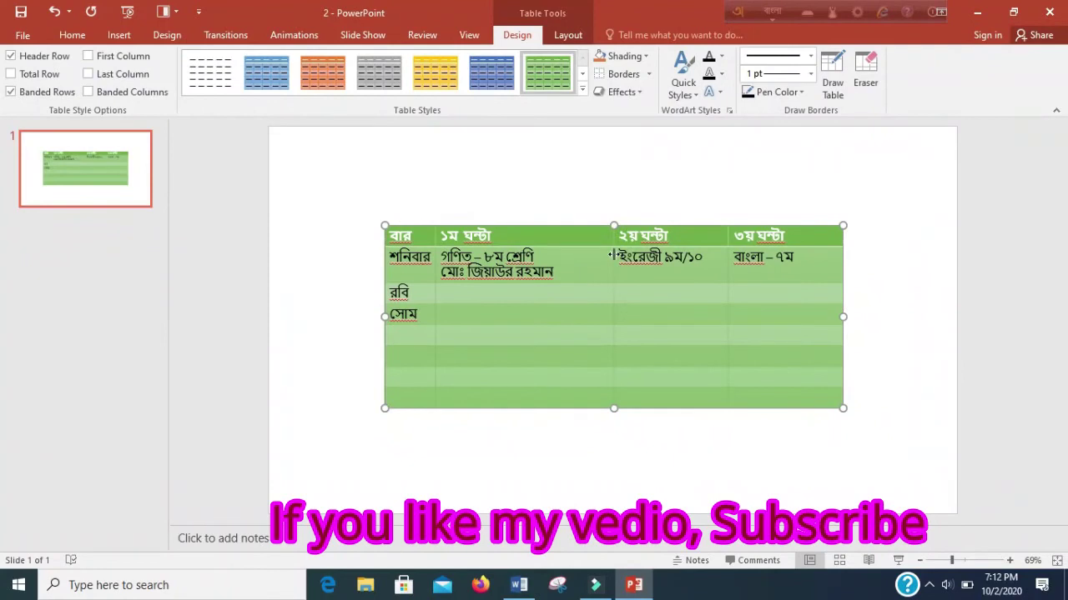
drag(577, 266, 575, 267)
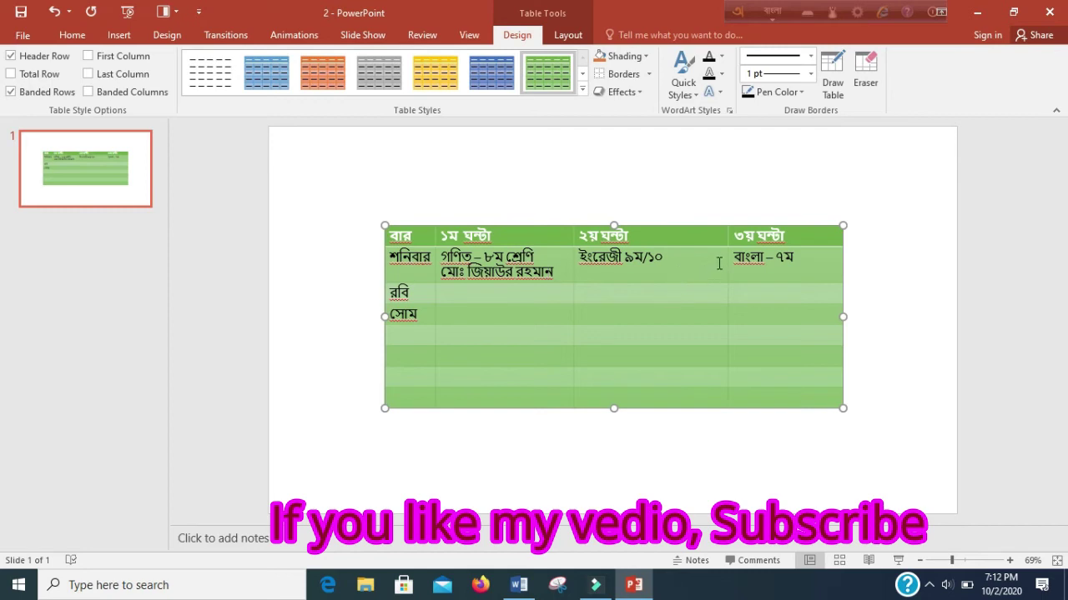
drag(726, 262, 681, 260)
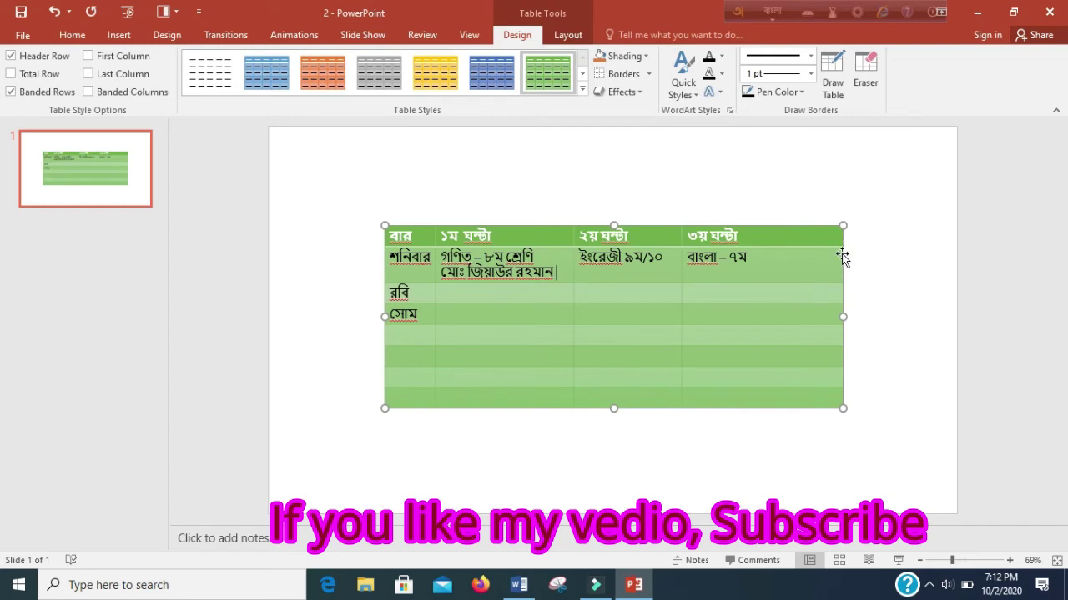
mouse_move(842, 317)
mouse_down()
mouse_move(754, 326)
mouse_move(777, 324)
mouse_up()
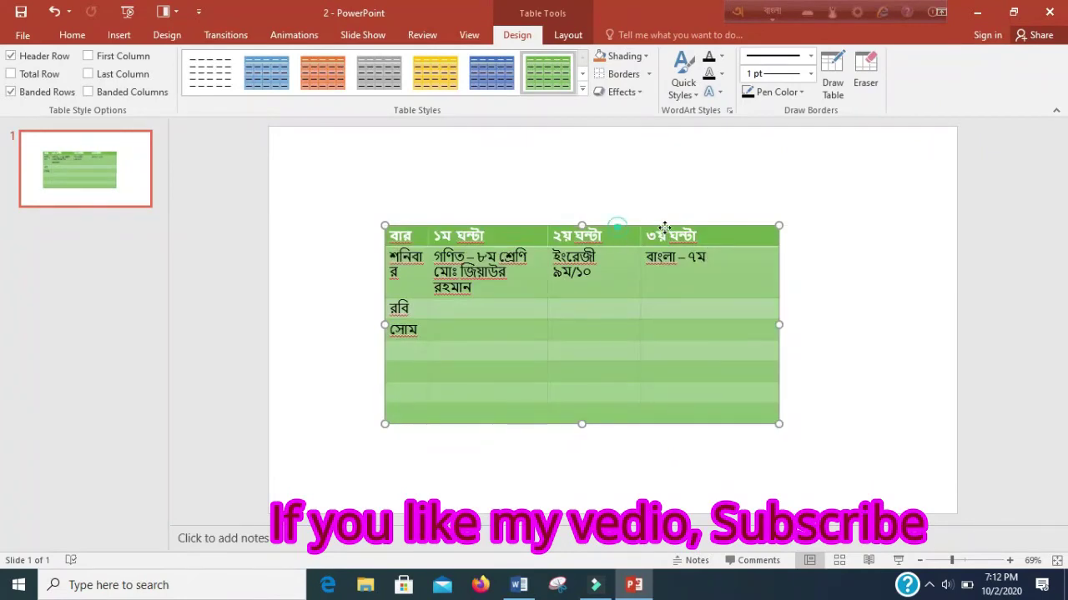
drag(665, 227, 651, 211)
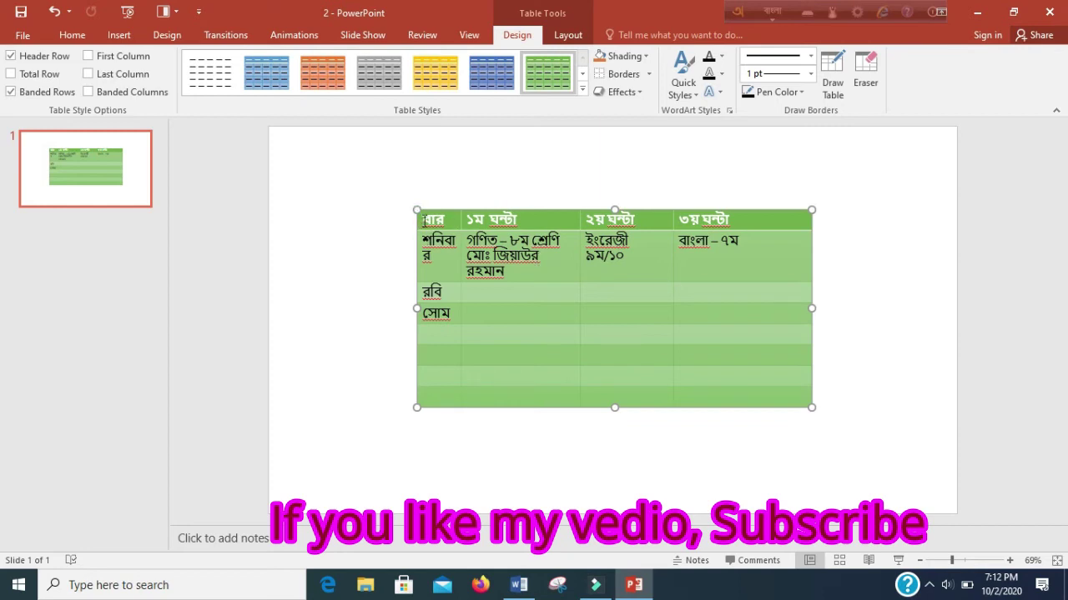
drag(427, 219, 707, 219)
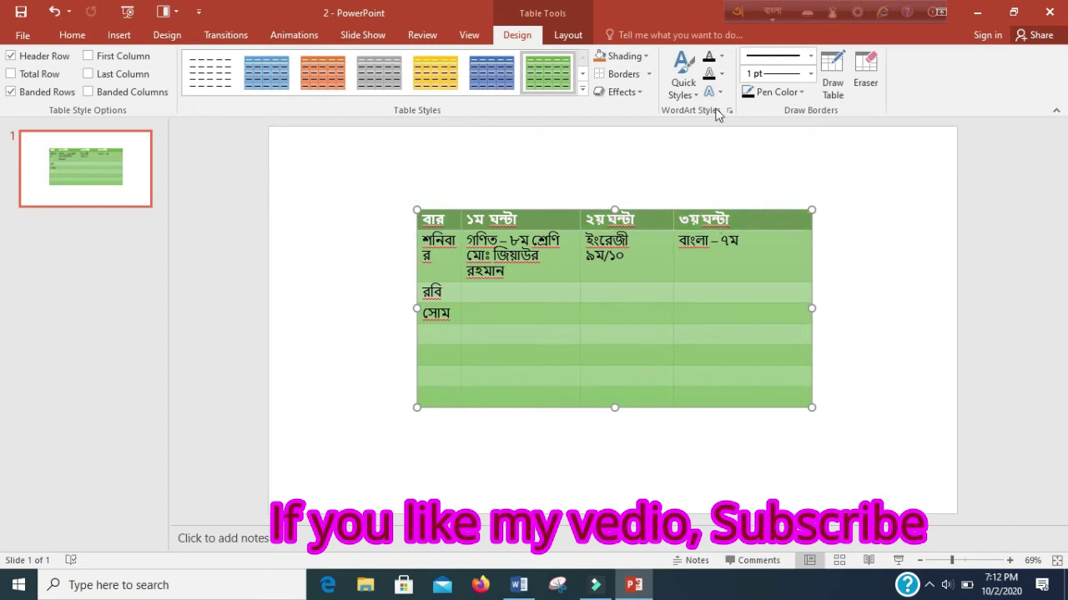
- Make the header row text red and centre it in its cells
click(802, 91)
click(801, 91)
click(646, 57)
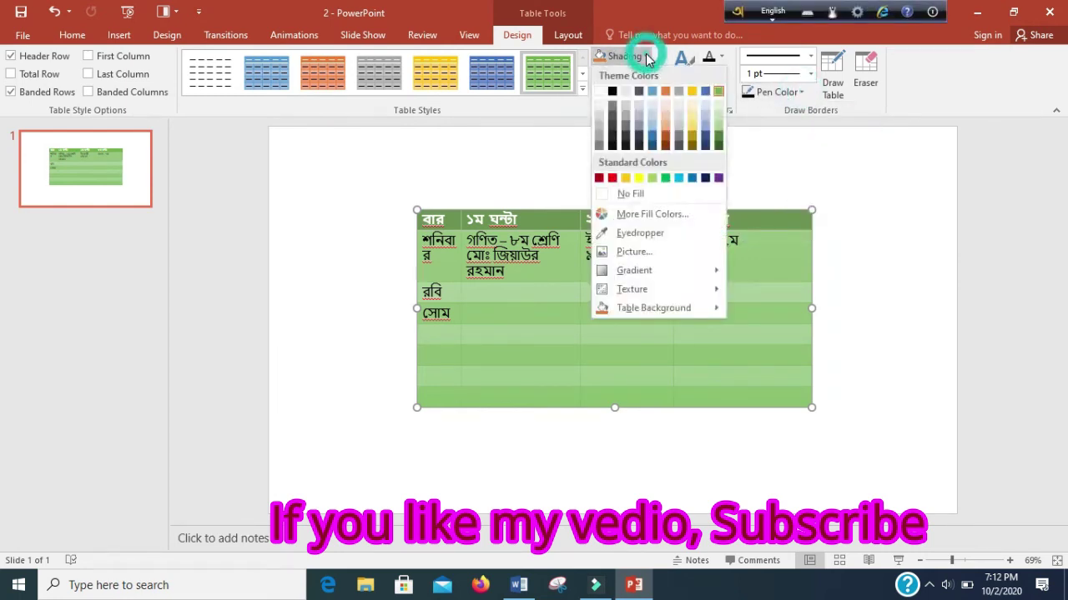
key(F12)
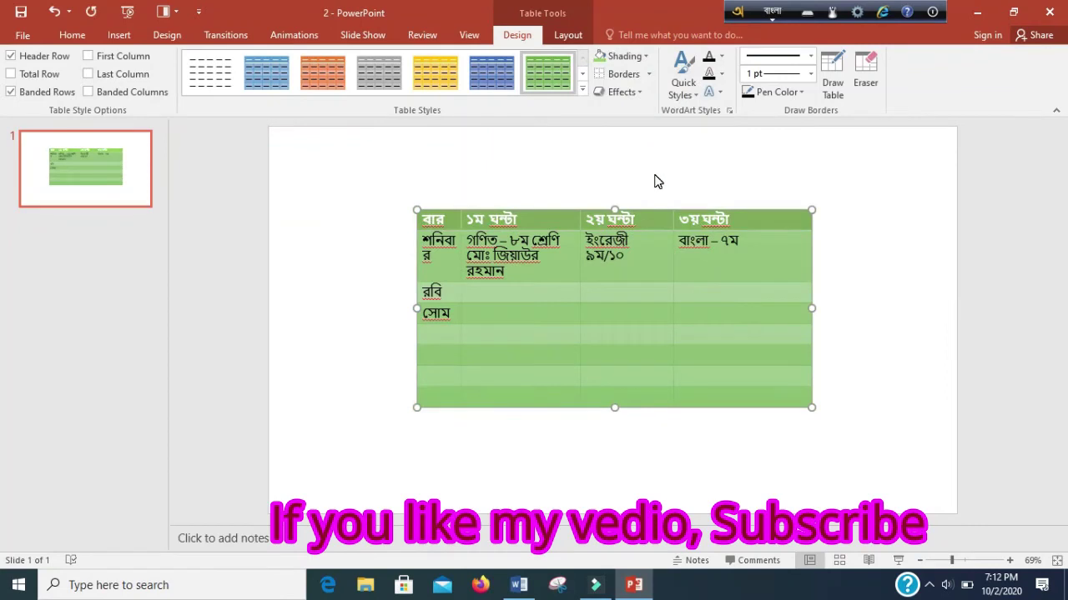
click(72, 35)
key(F12)
click(391, 86)
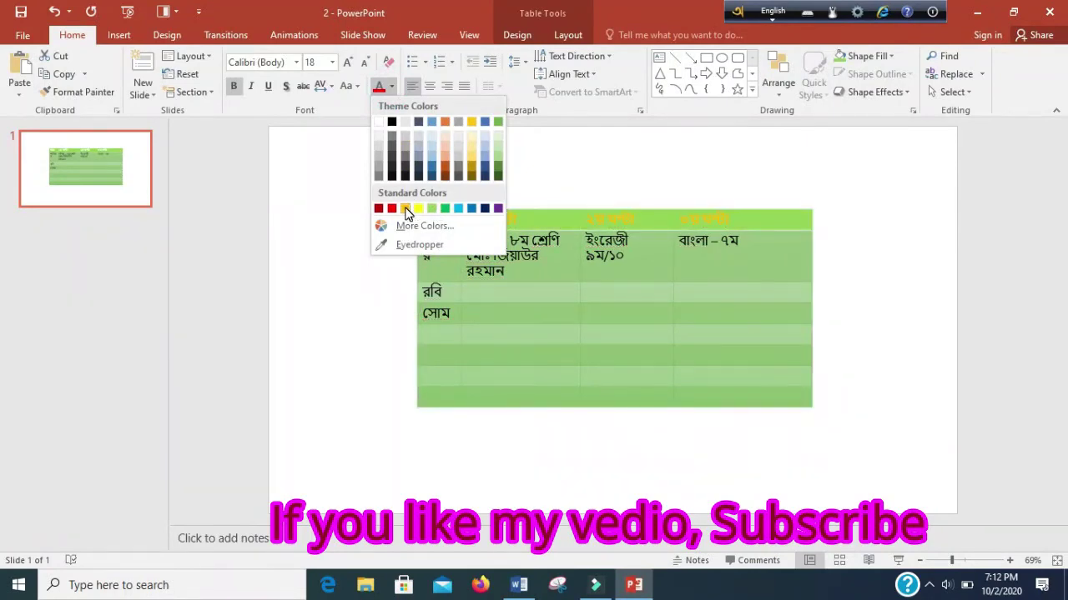
click(391, 209)
click(440, 240)
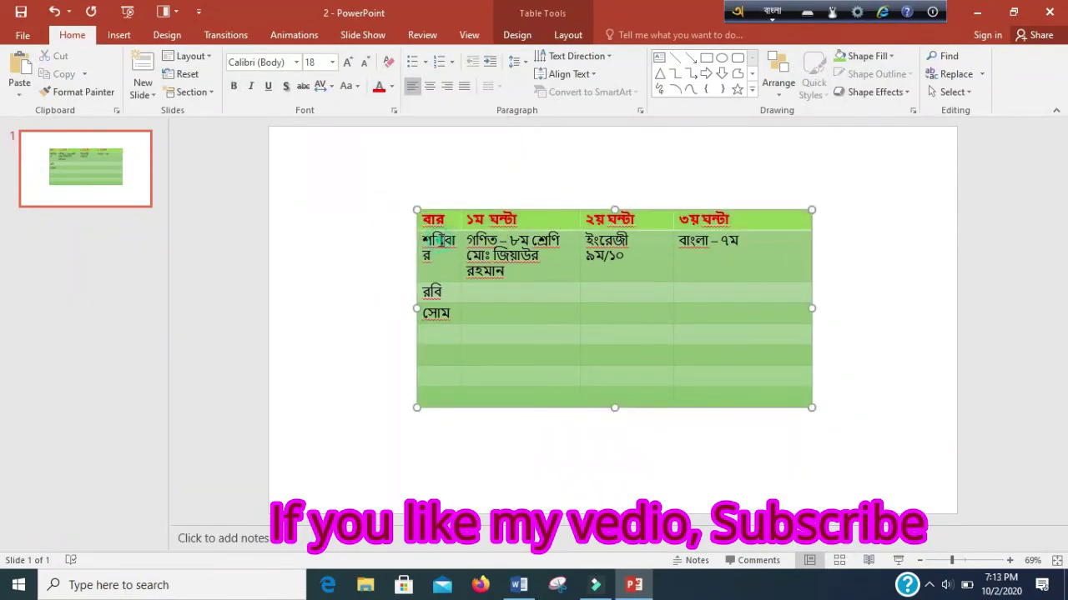
drag(419, 218, 749, 215)
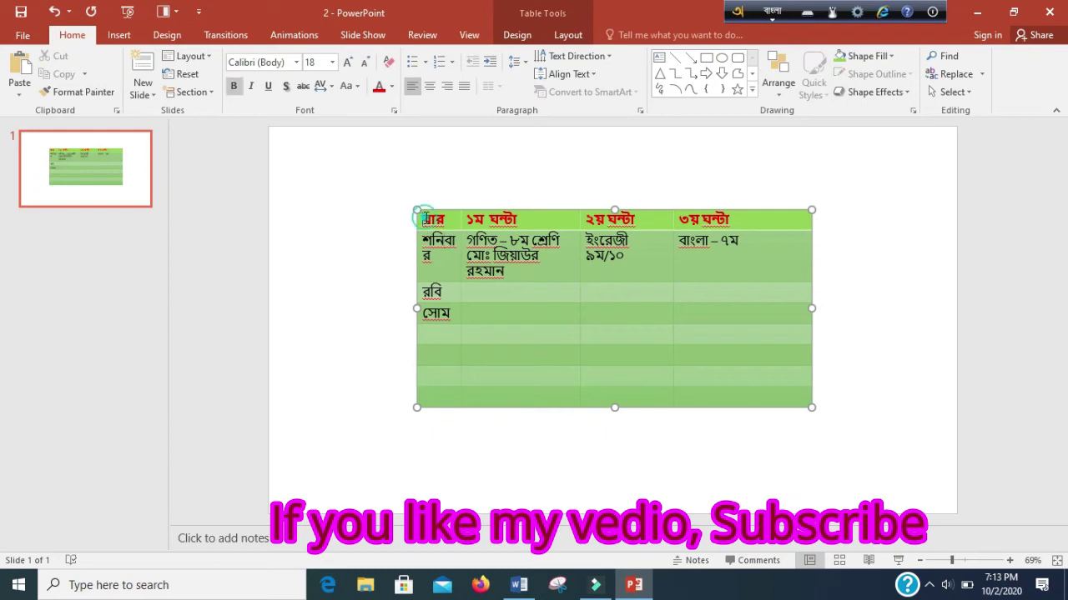
click(429, 86)
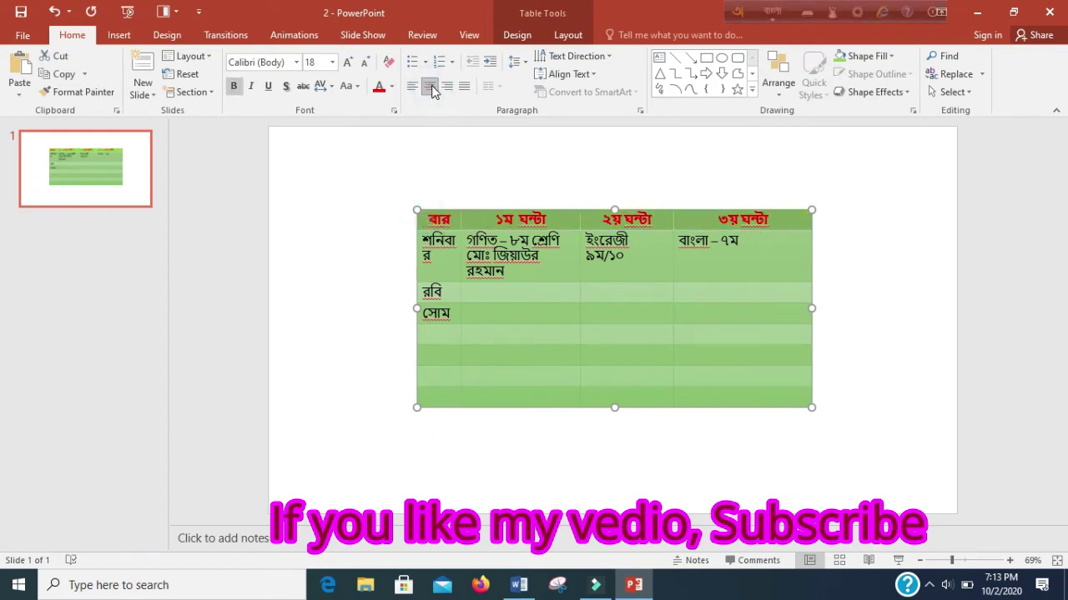
- Colour the শনিবার row's text purple
drag(425, 241, 751, 247)
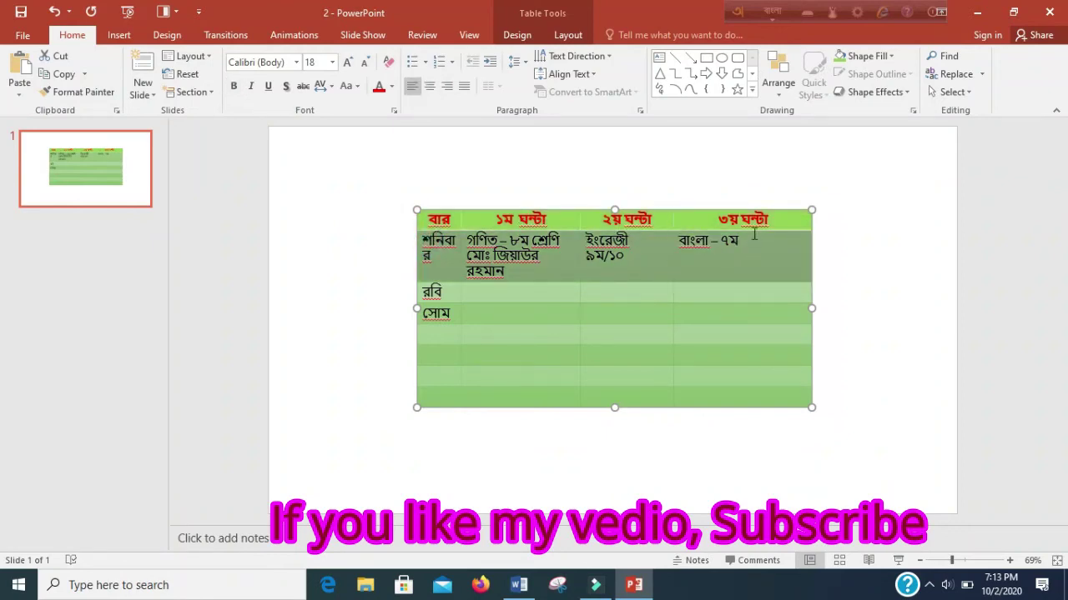
click(393, 87)
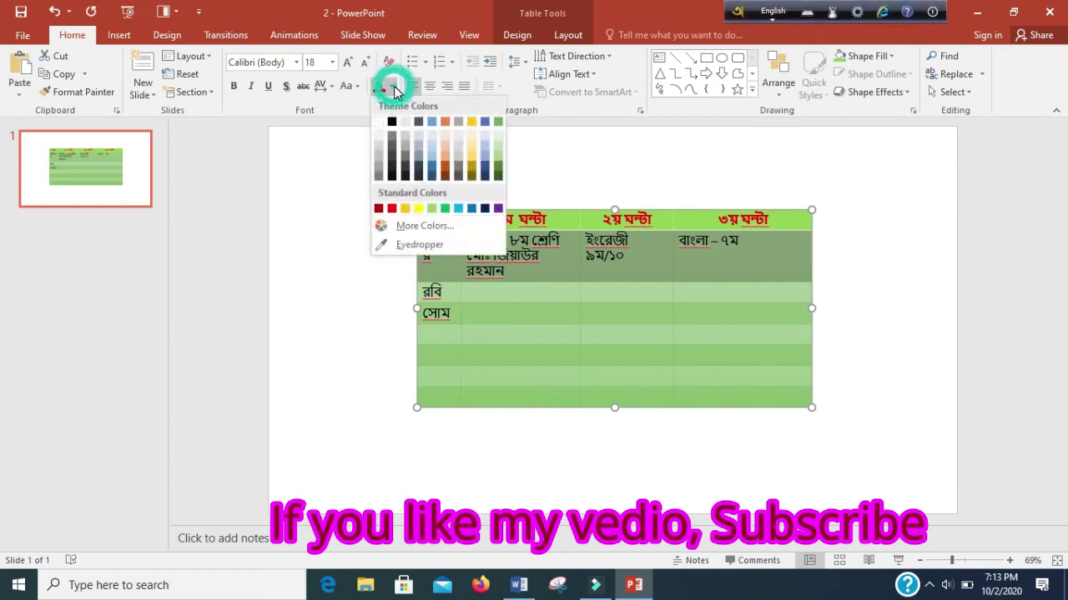
click(498, 208)
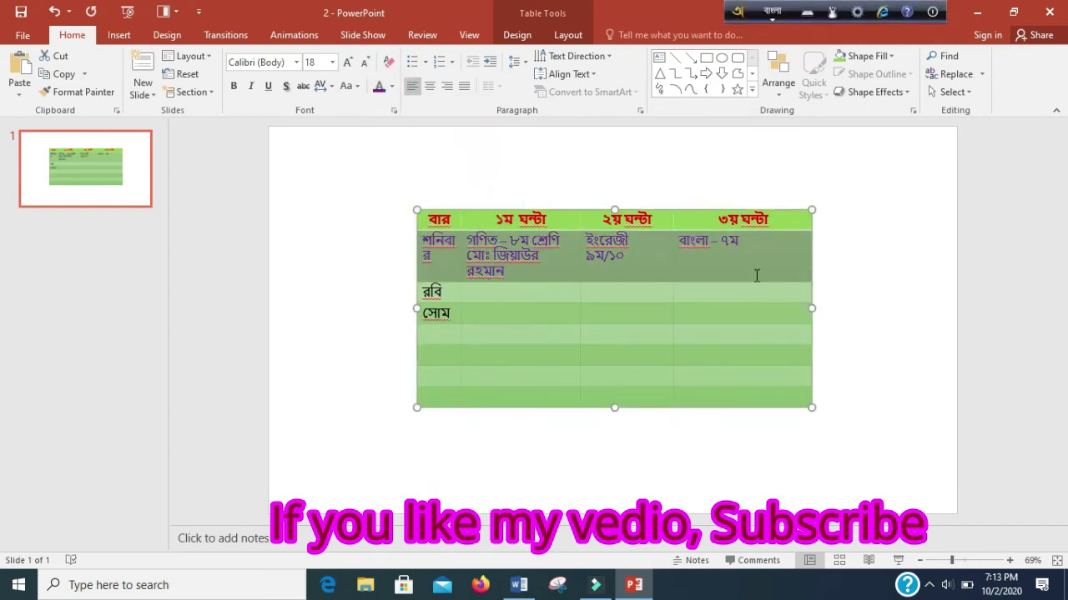
- Widen the table to the right and enlarge the 1st and 2nd period columns
drag(811, 308, 862, 308)
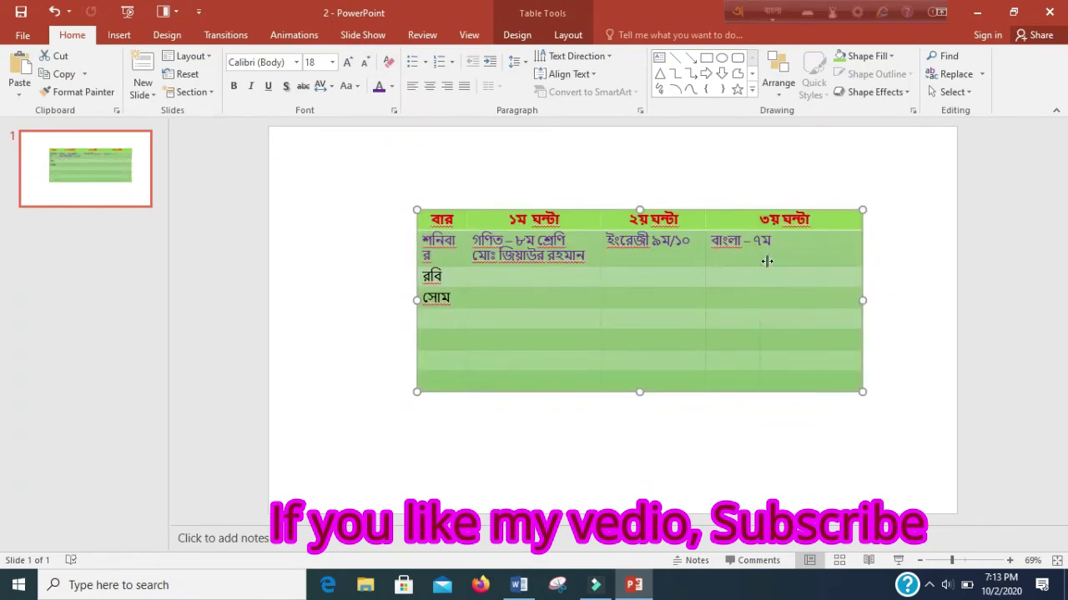
drag(703, 261, 767, 262)
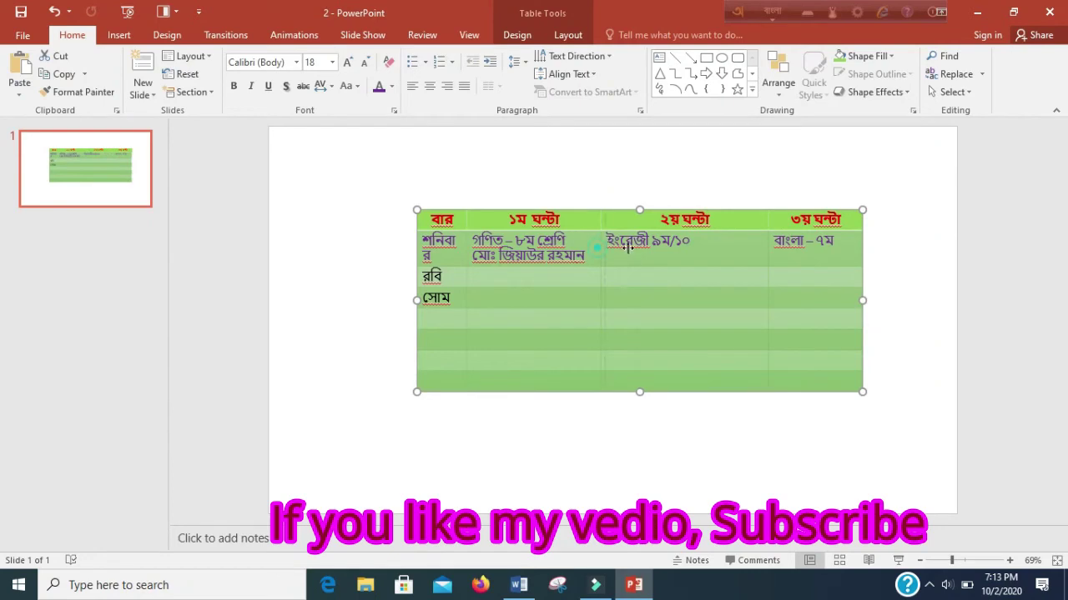
mouse_move(627, 247)
mouse_down()
mouse_move(639, 250)
mouse_move(624, 253)
mouse_up()
click(595, 252)
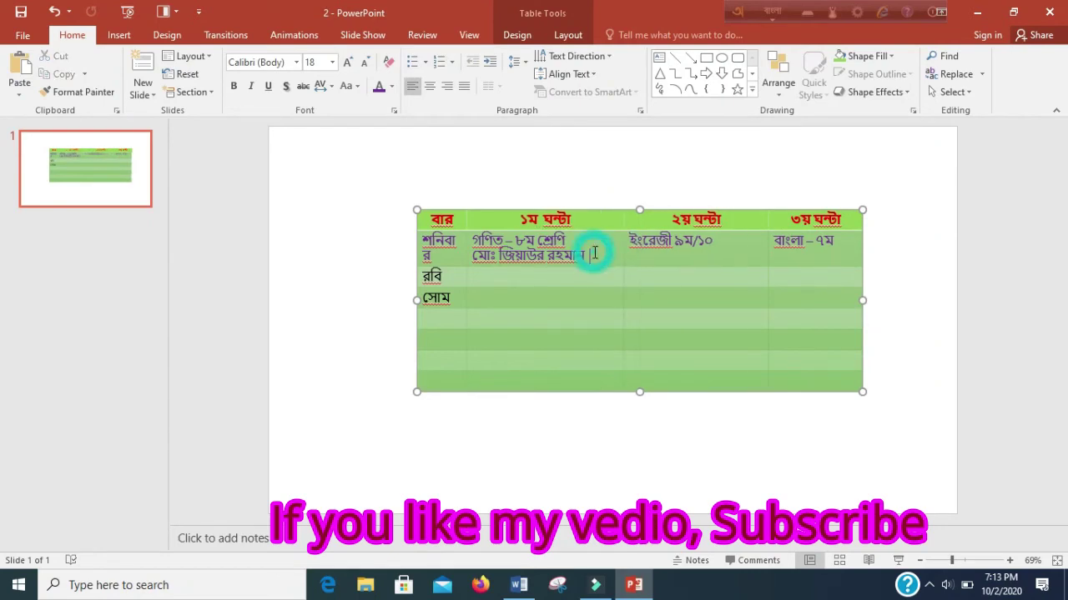
- Give the empty row below সোম red text
click(405, 324)
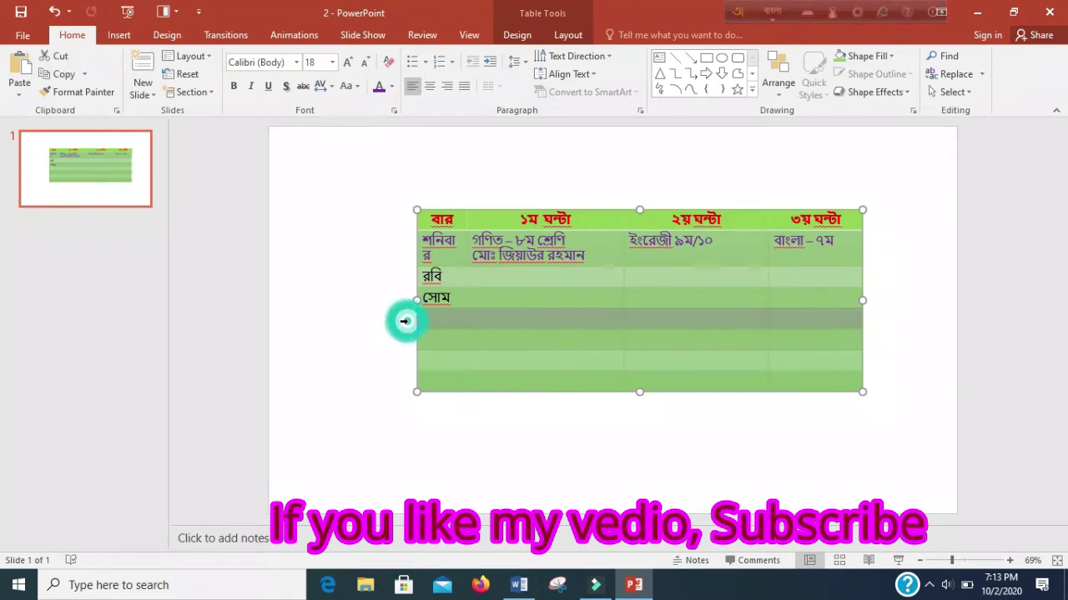
click(393, 86)
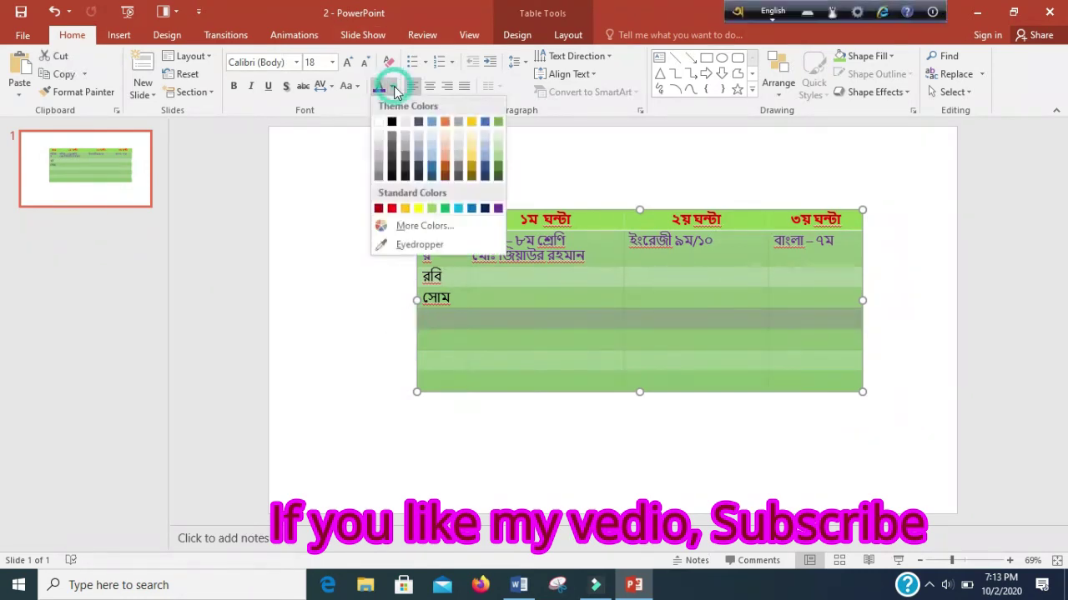
click(391, 210)
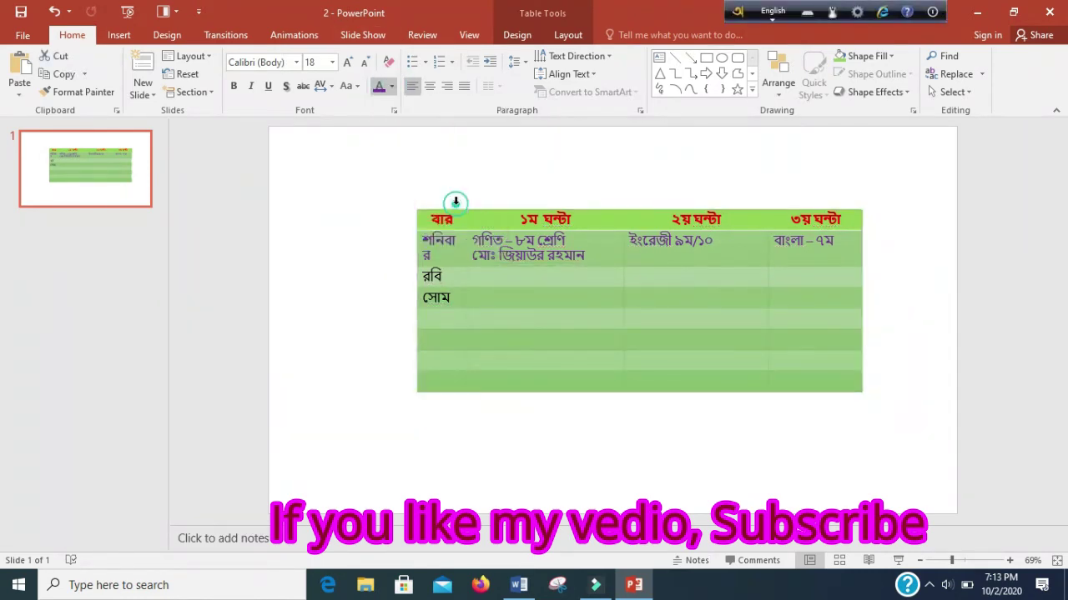
click(553, 324)
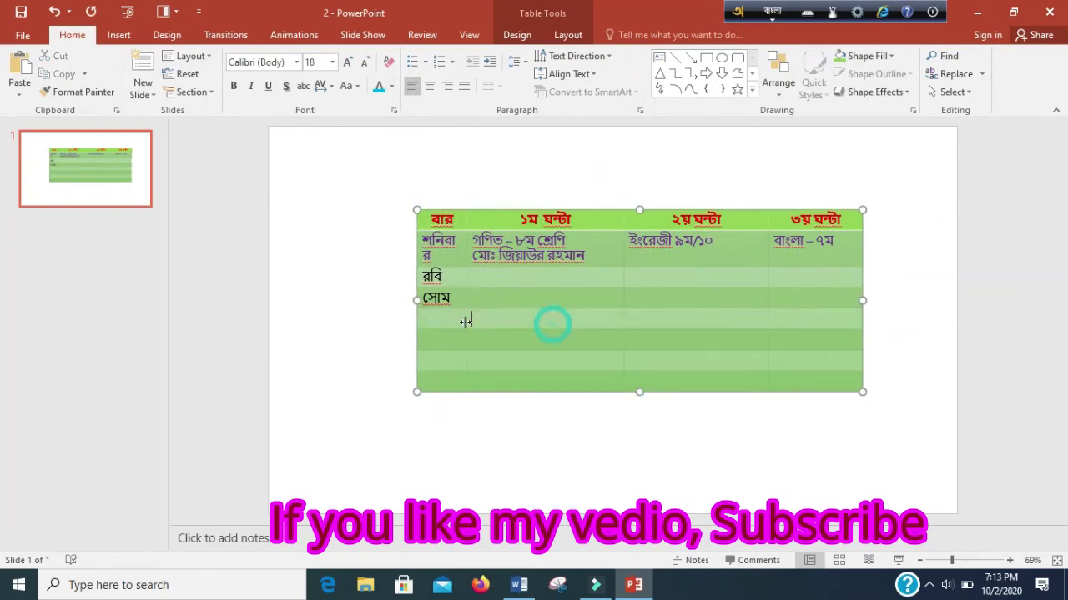
click(407, 317)
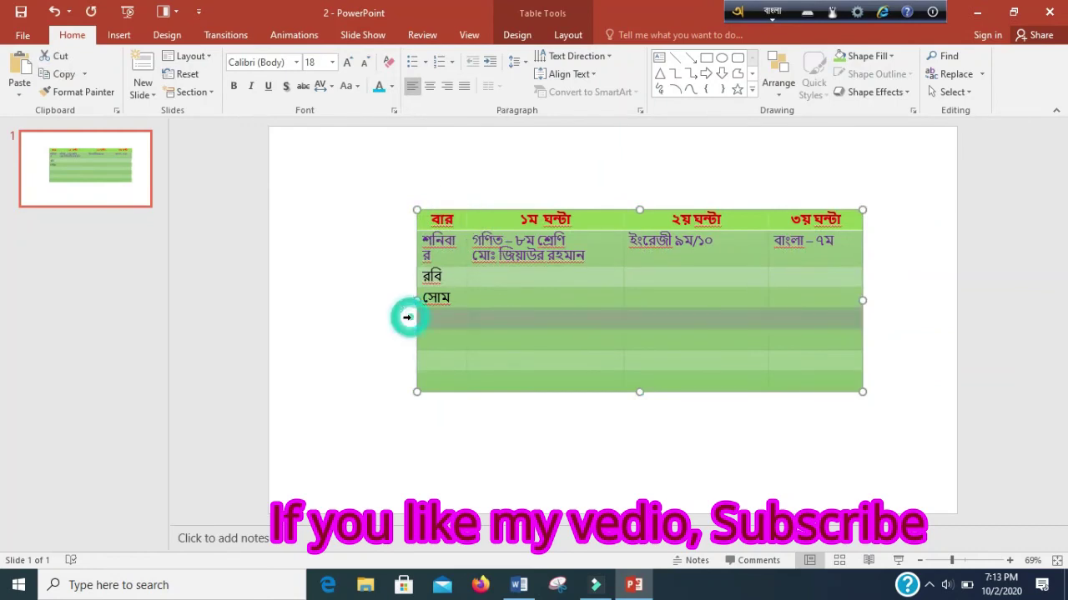
click(349, 86)
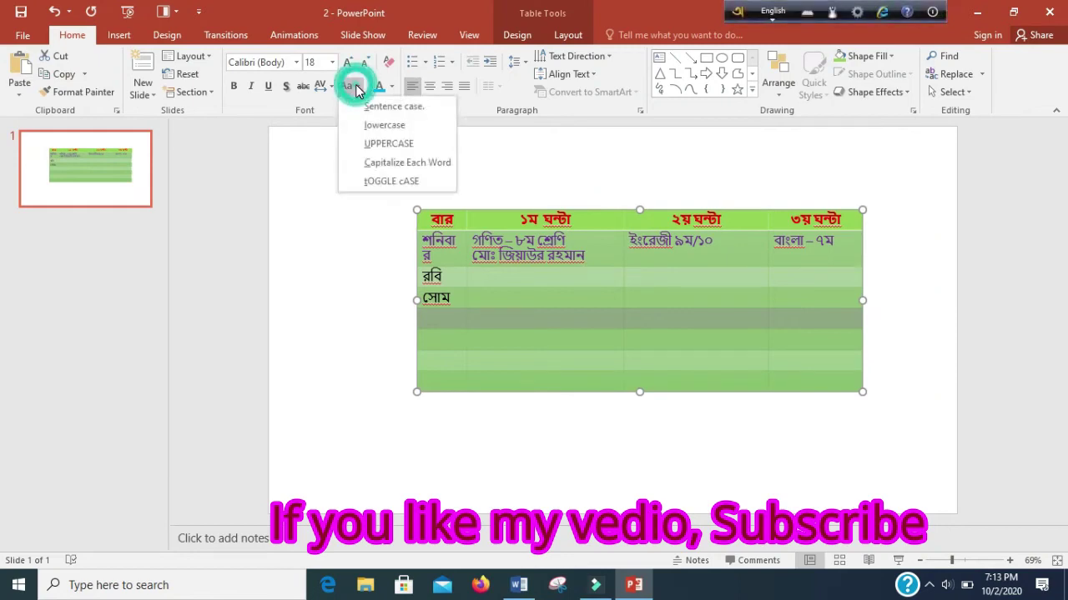
click(350, 85)
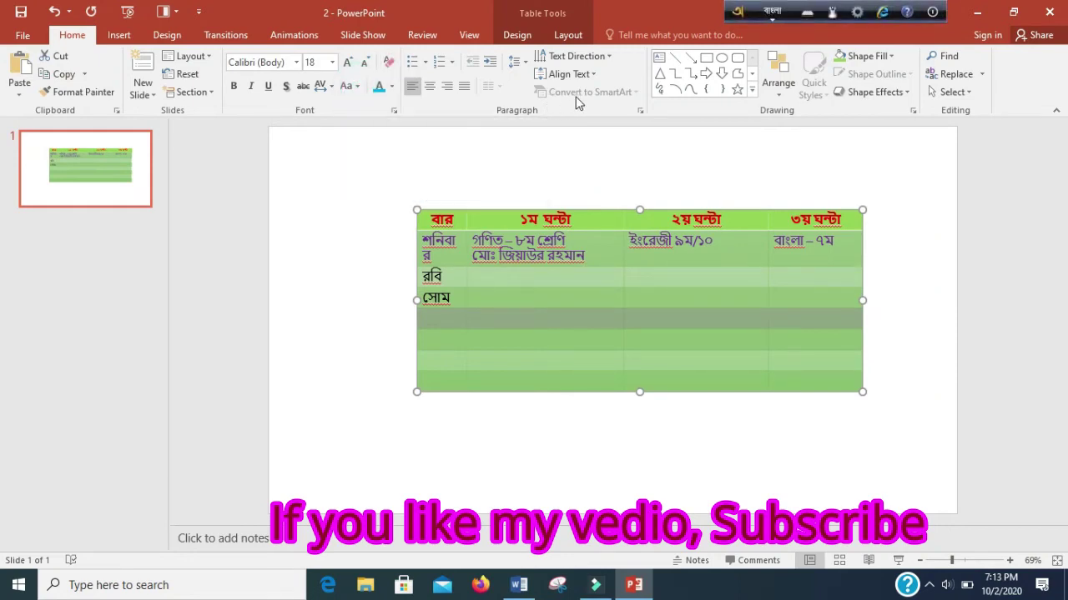
click(460, 311)
click(460, 302)
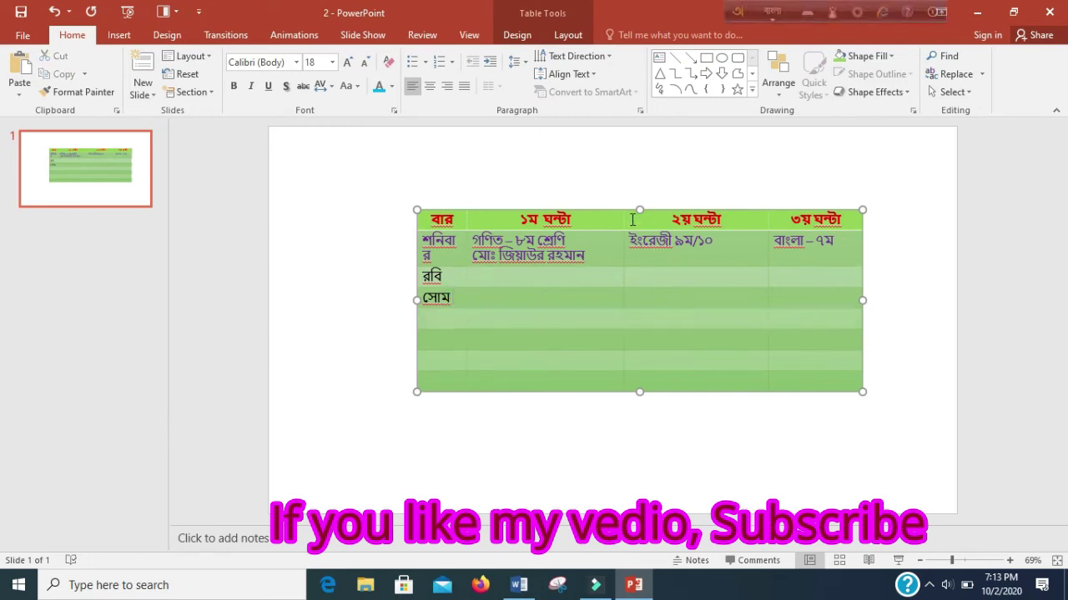
click(408, 343)
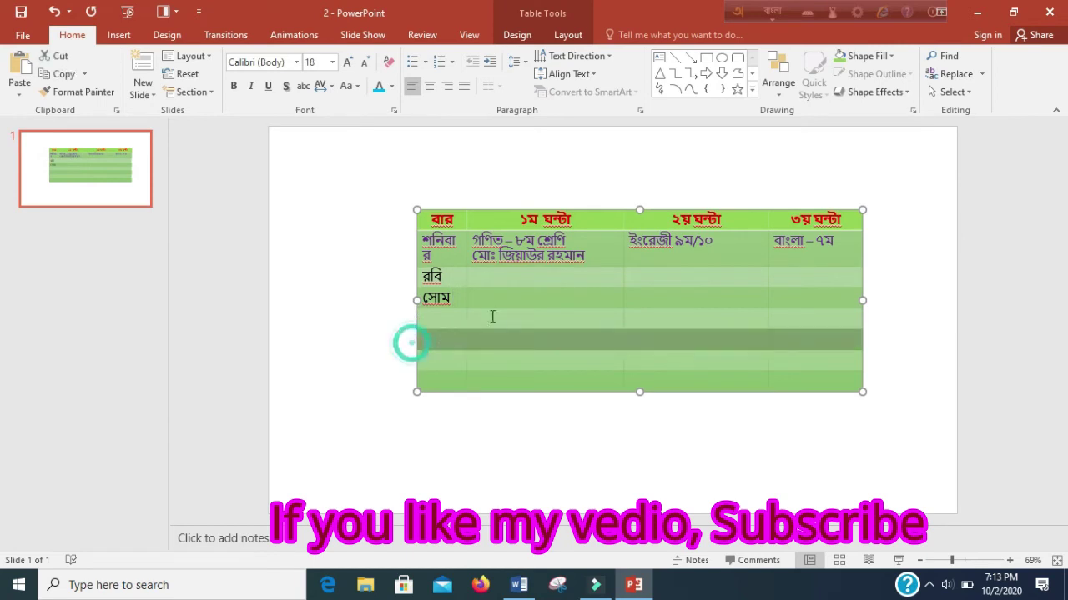
- Fill the empty row below সোম dark red and move the whole table lower on the slide
click(872, 56)
click(851, 178)
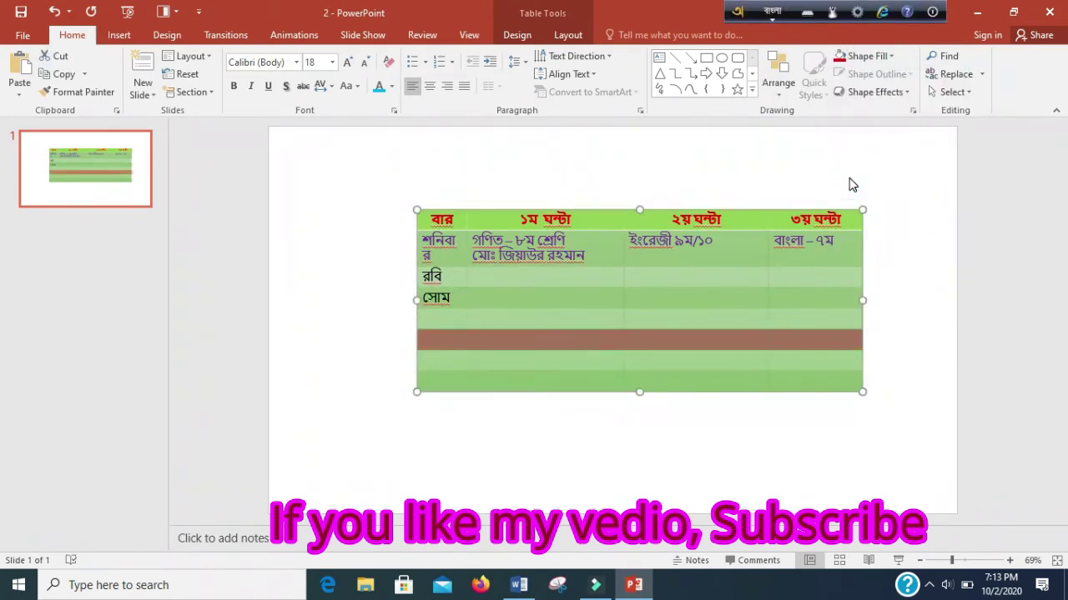
click(435, 343)
click(405, 343)
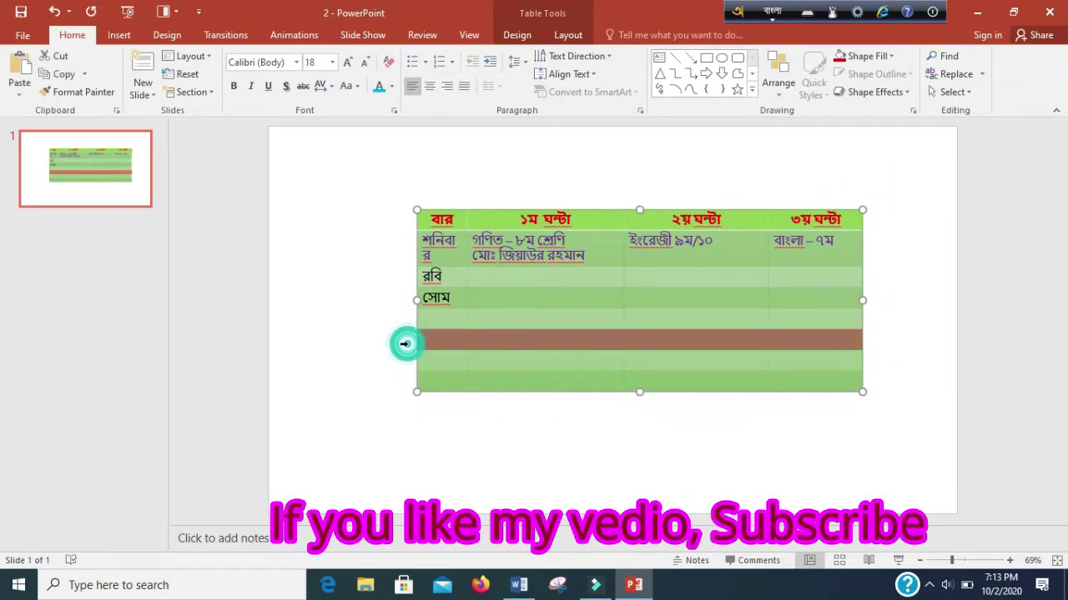
click(894, 57)
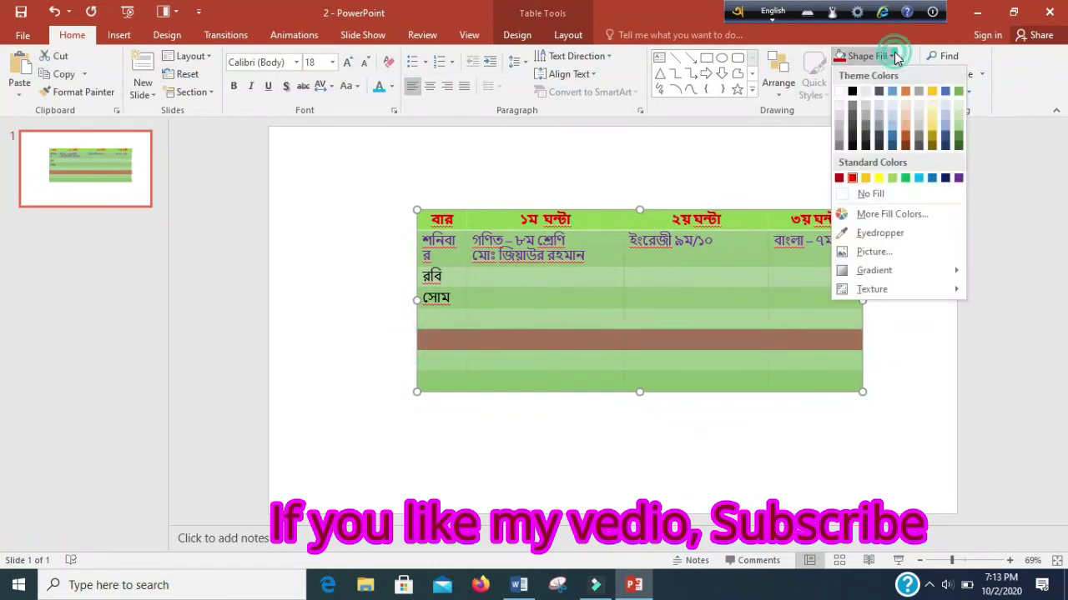
click(929, 125)
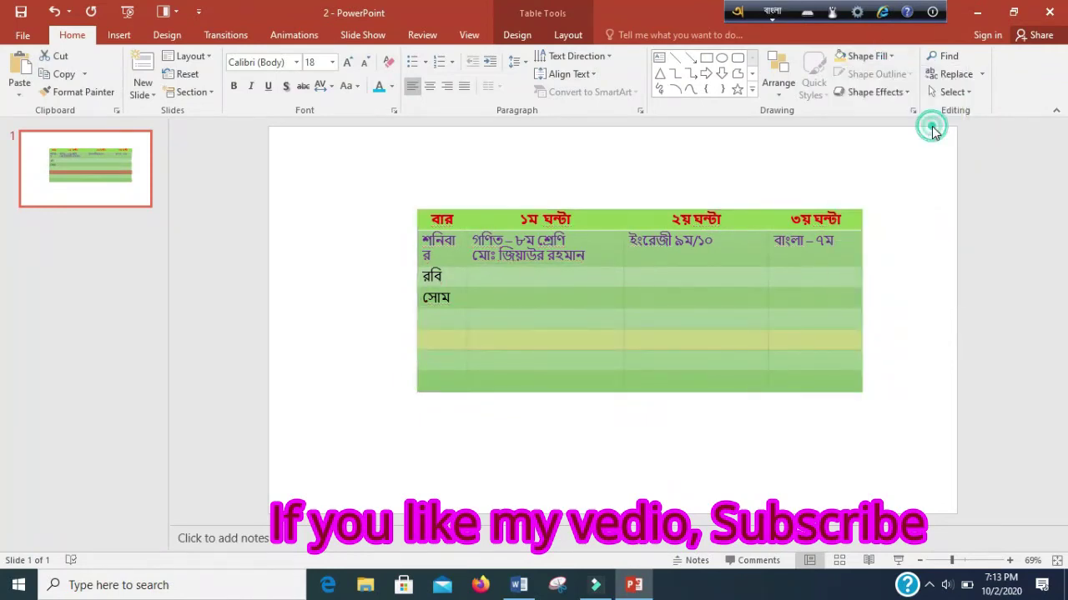
click(863, 56)
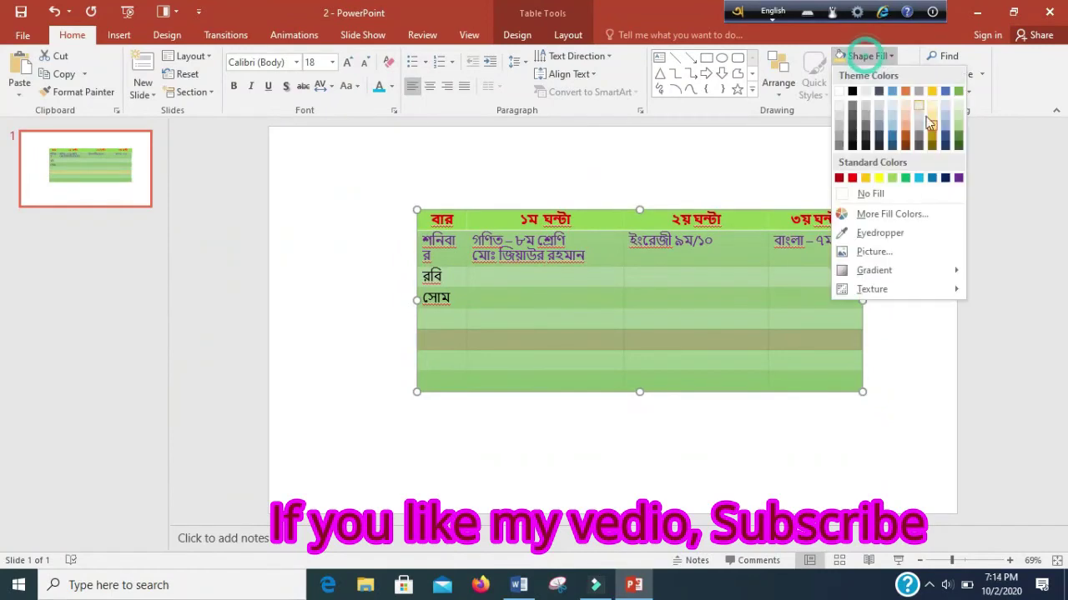
click(852, 177)
click(760, 298)
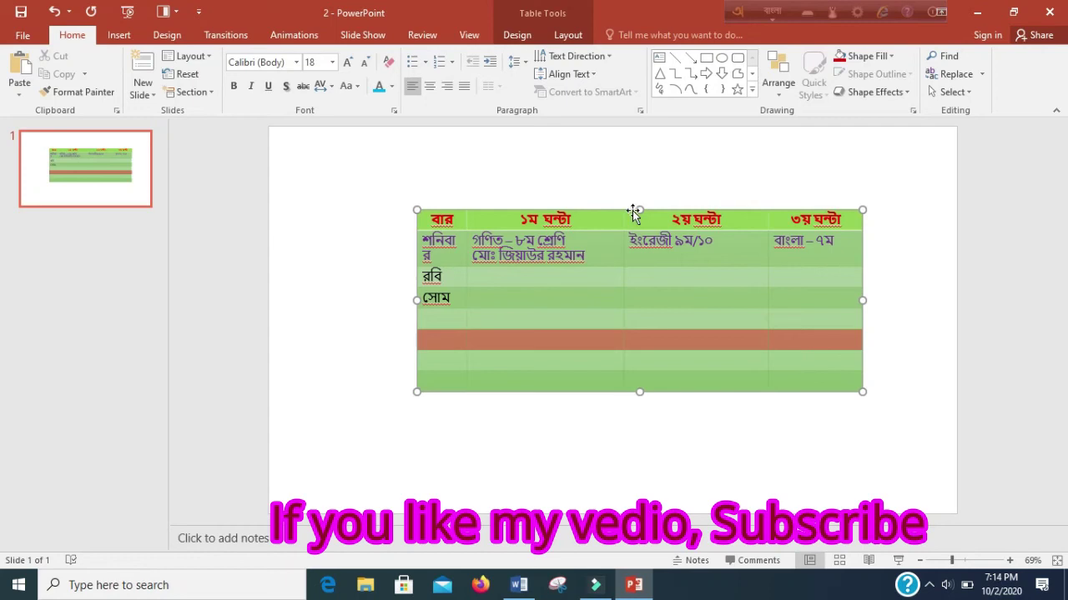
click(417, 210)
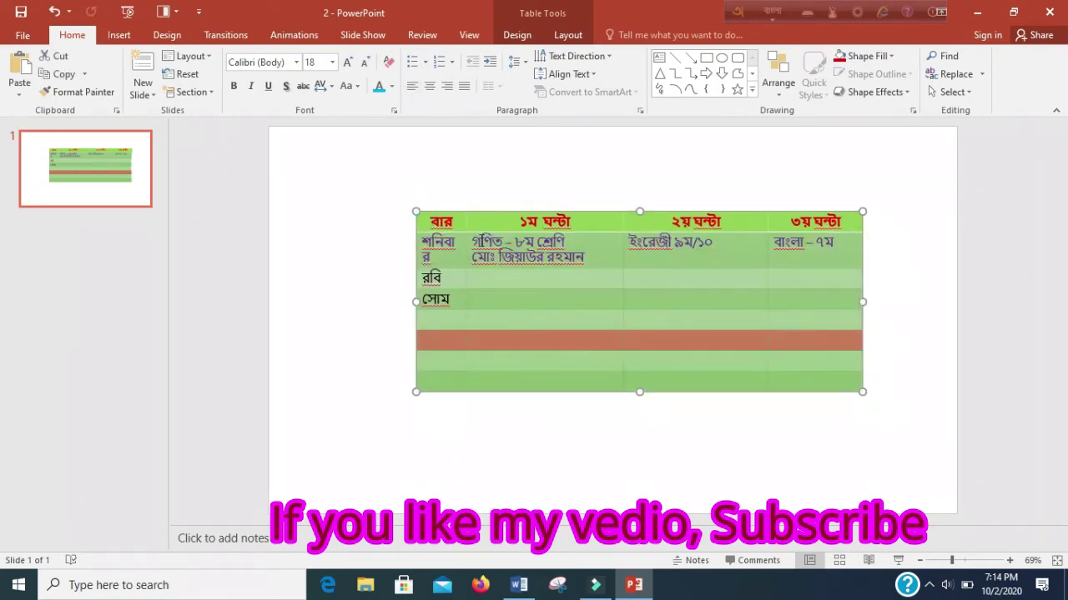
drag(467, 215, 448, 286)
- Draw a new text box above the table
click(486, 224)
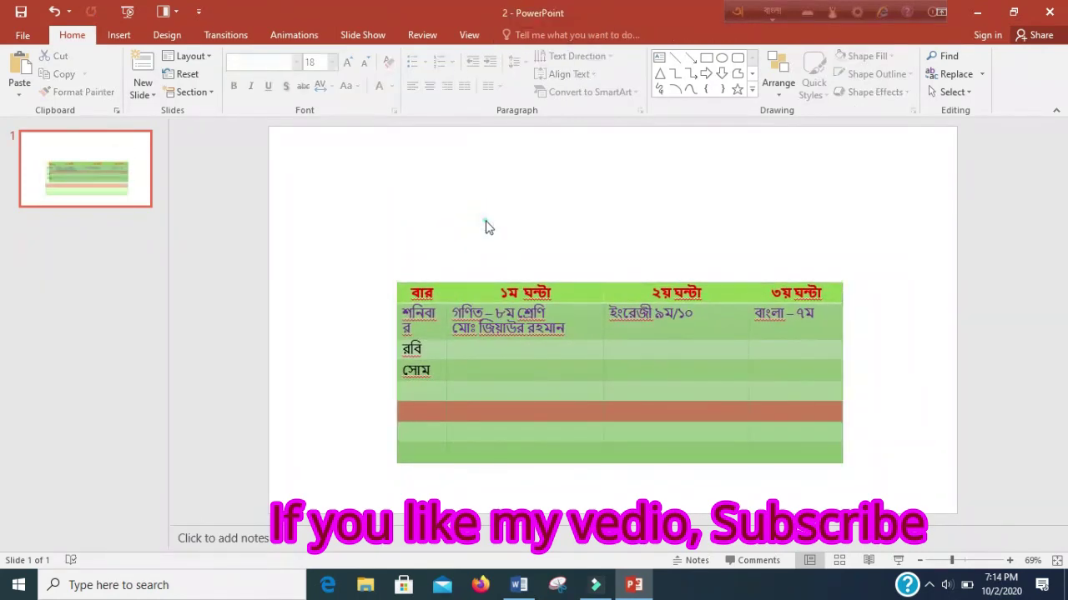
click(500, 293)
click(460, 301)
click(469, 240)
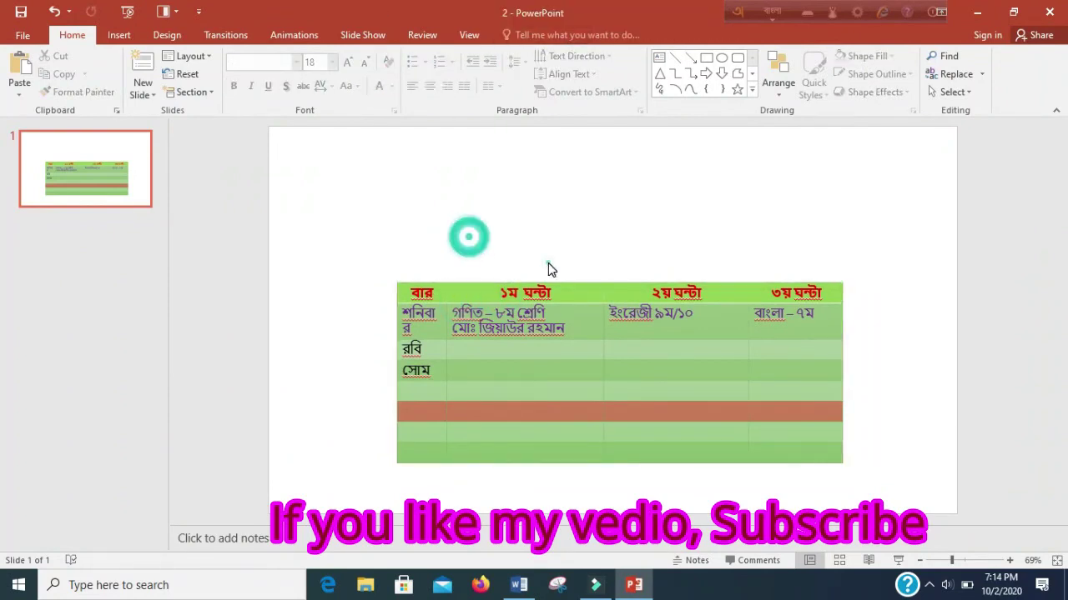
click(658, 58)
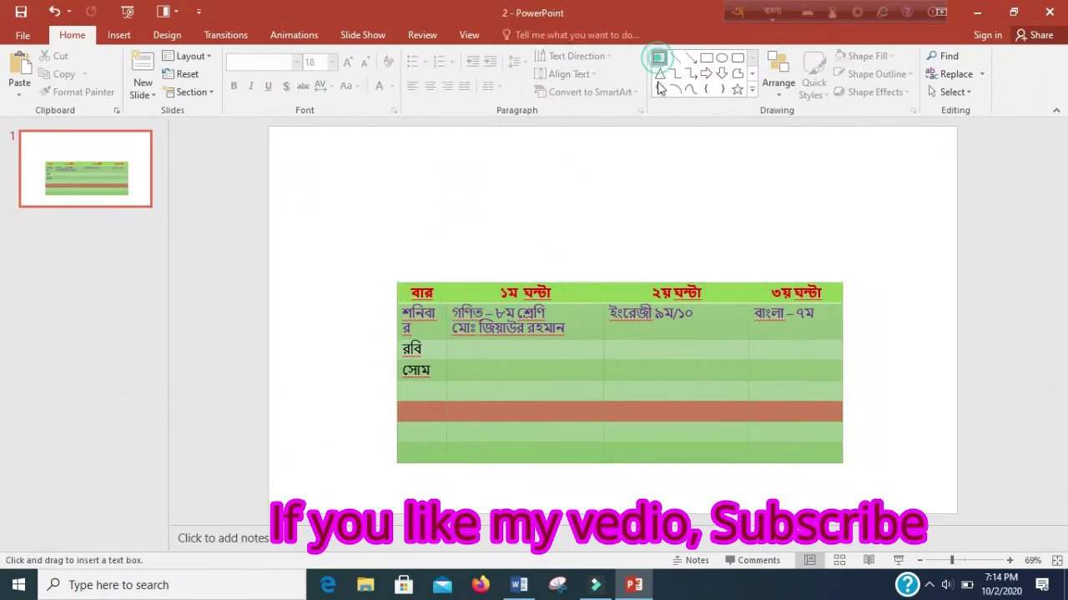
drag(474, 217, 612, 252)
drag(701, 264, 720, 266)
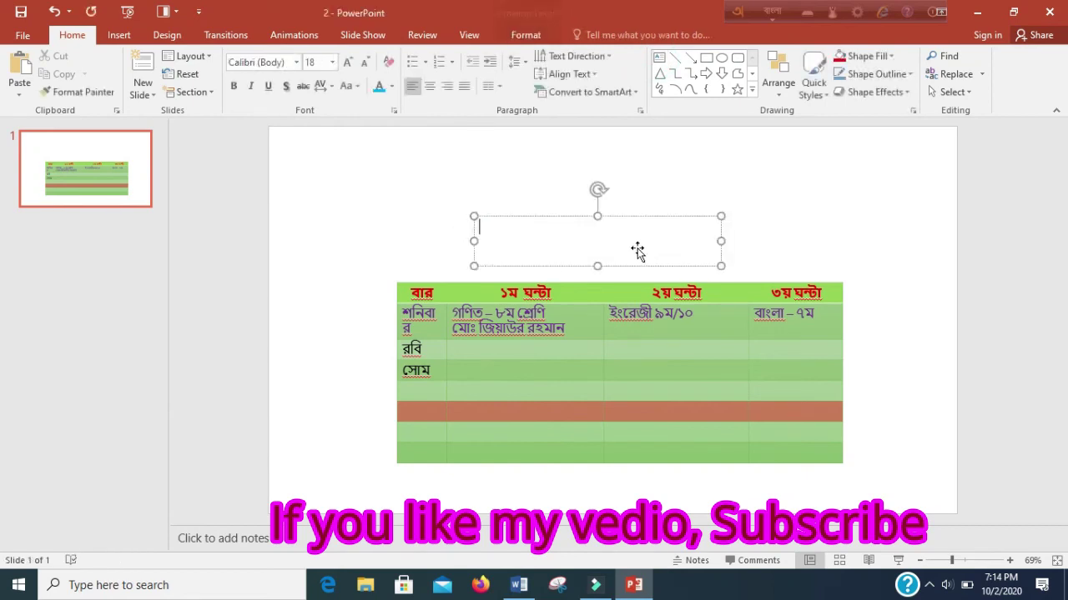
click(633, 246)
- Type the title আগামী একসপ্তাহের অনলাইন ক্লাসের রুটিন। and widen the box to fit one line
text(o)
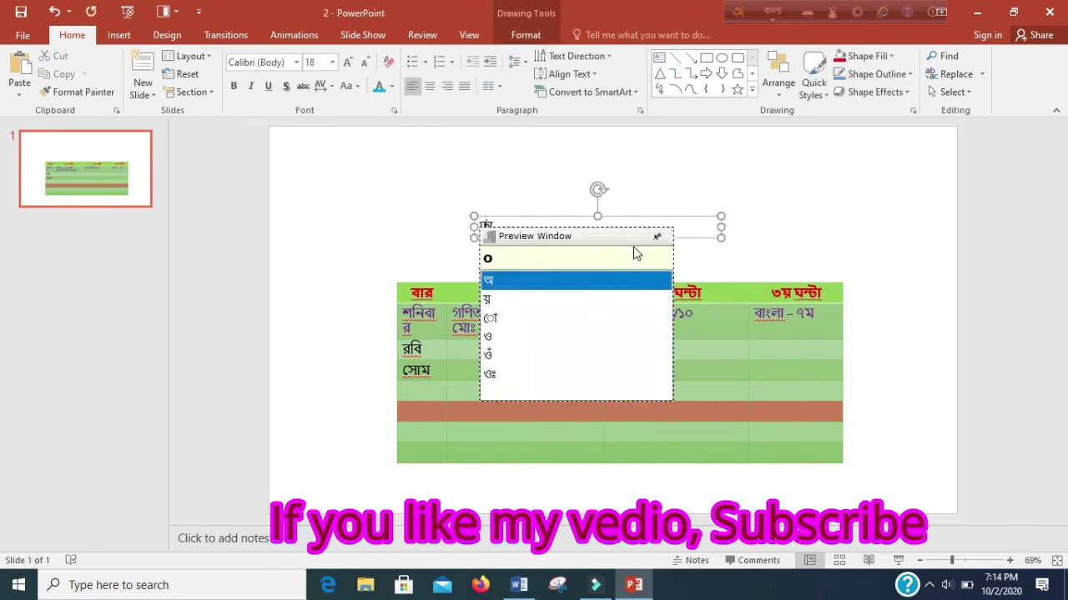
text(nl)
key(BackSpace)
key(BackSpace)
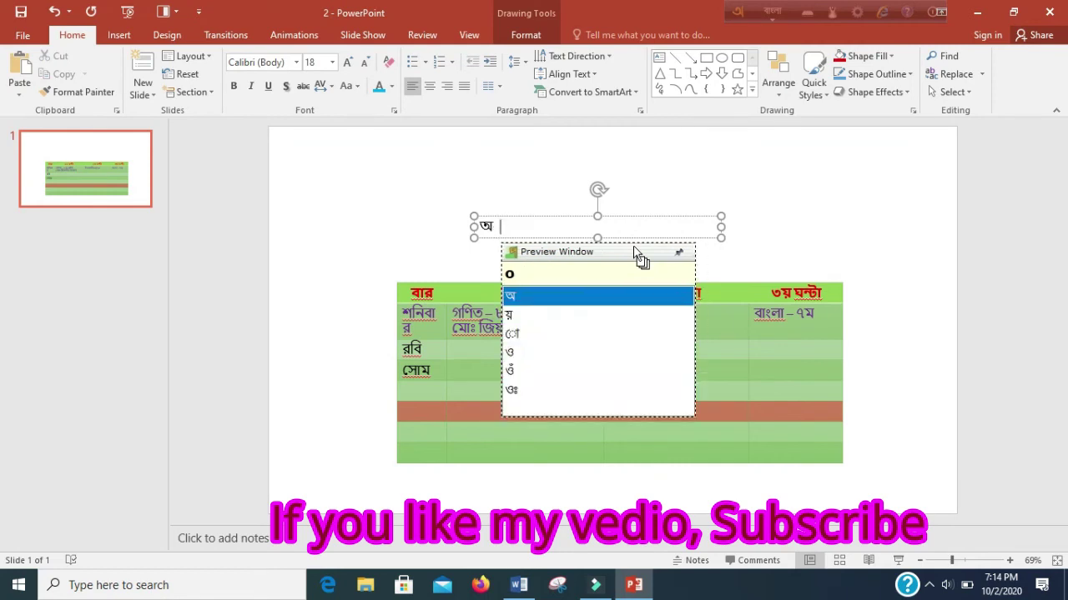
key(BackSpace)
text(W)
key(BackSpace)
text(F)
key(BackSpace)
text(F)
key(BackSpace)
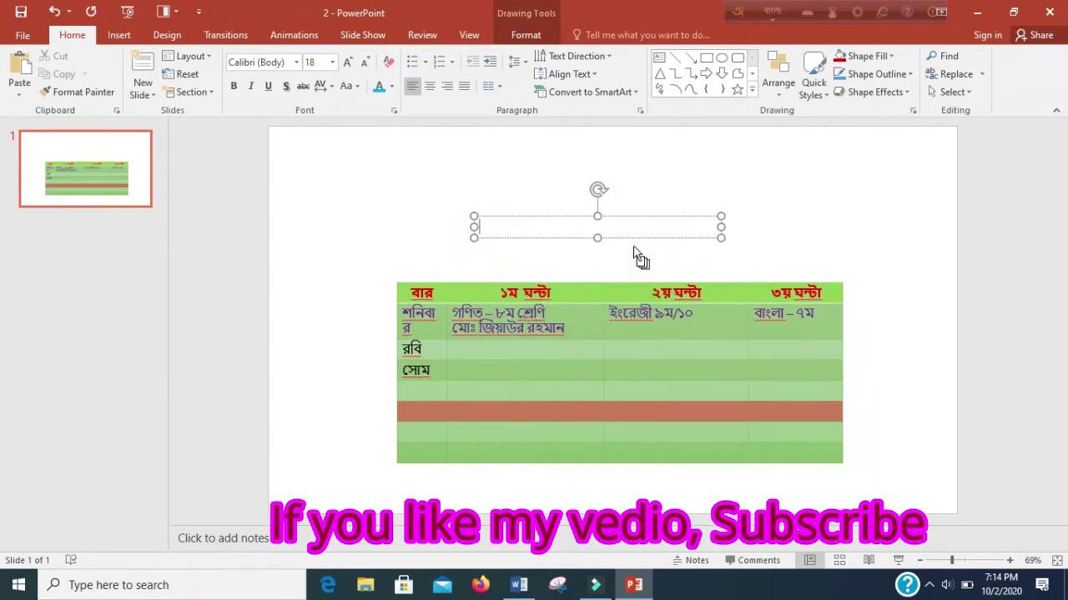
text(ag)
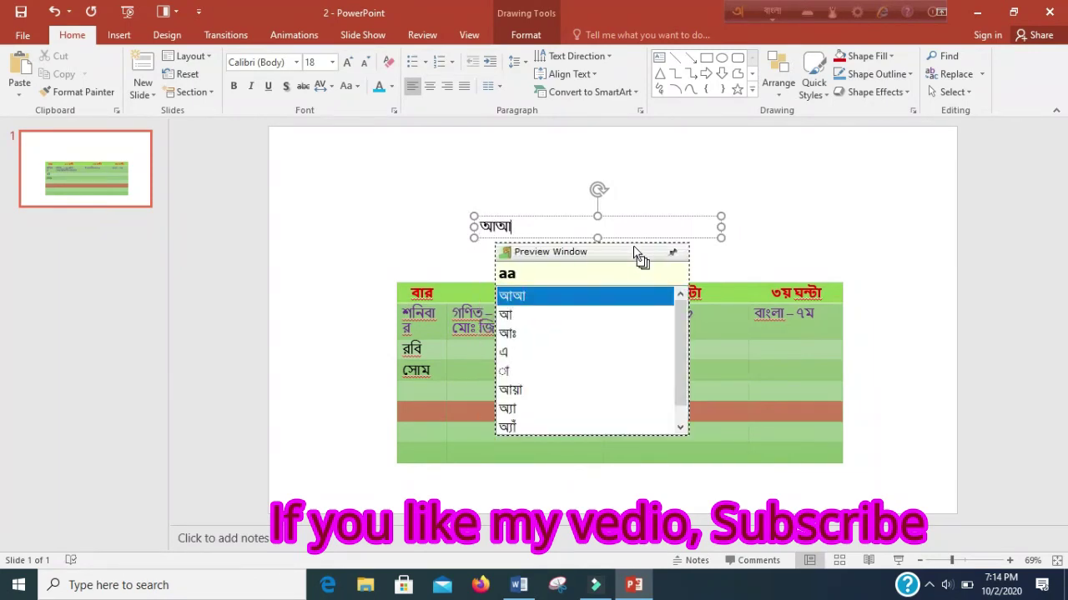
text(ami ek)
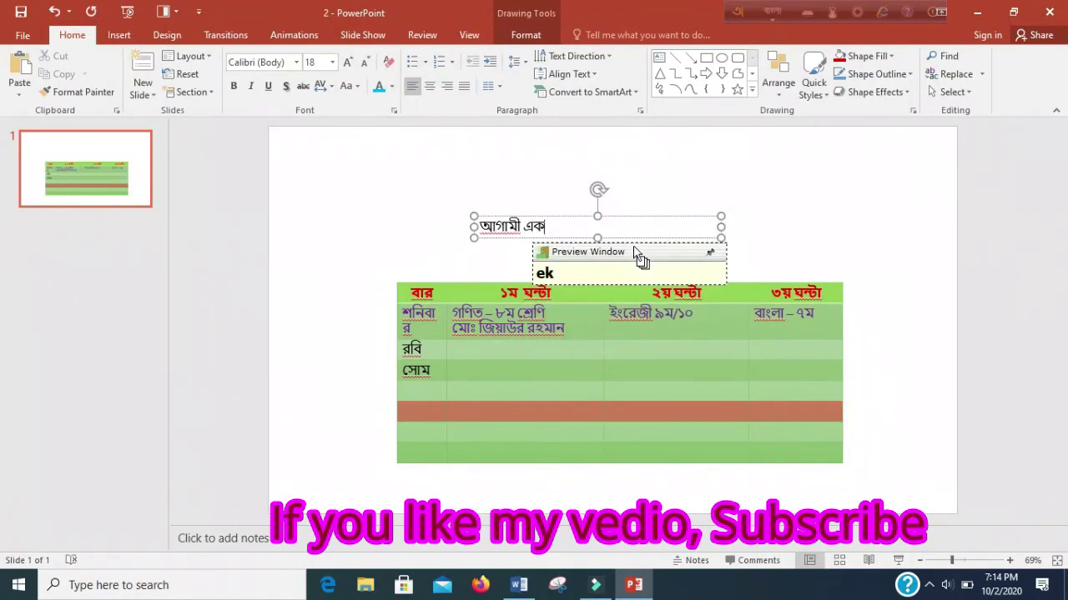
text( soptaher r)
key(BackSpace)
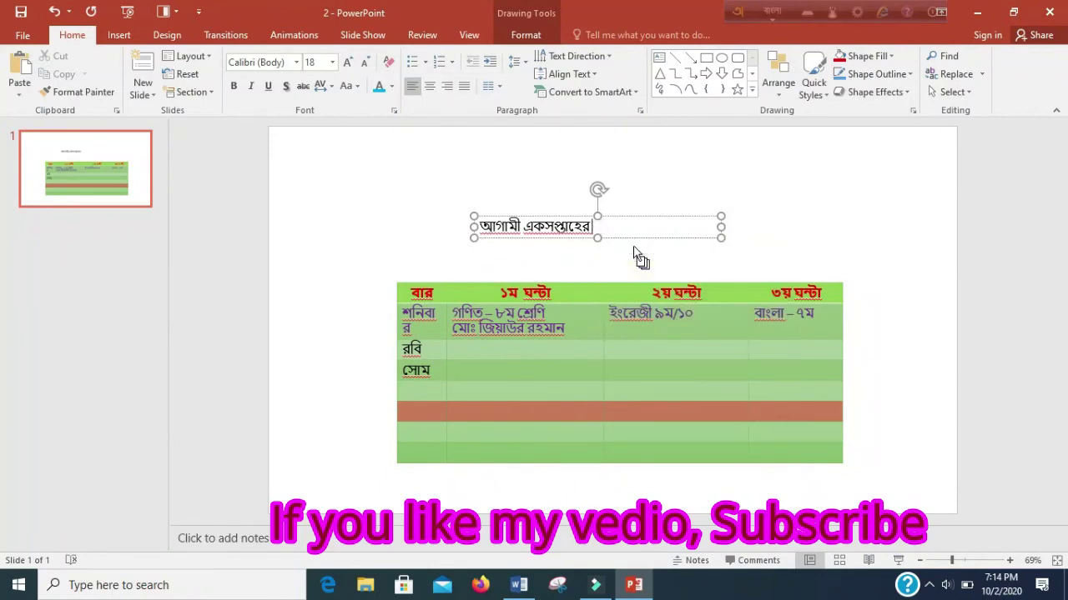
text(onlain kls)
key(BackSpace)
text(as)
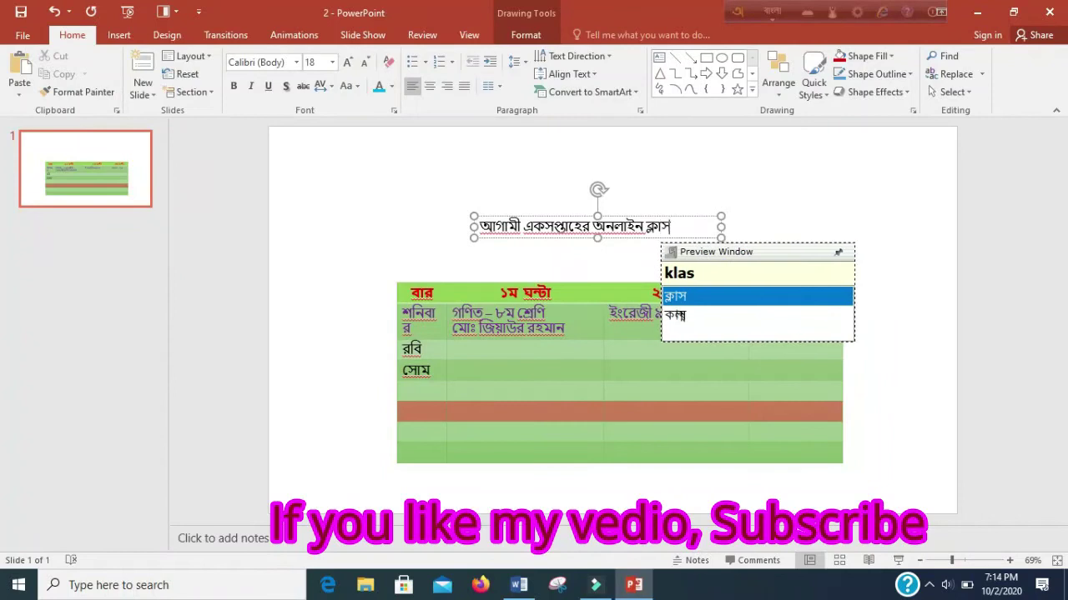
text(er ruTin)
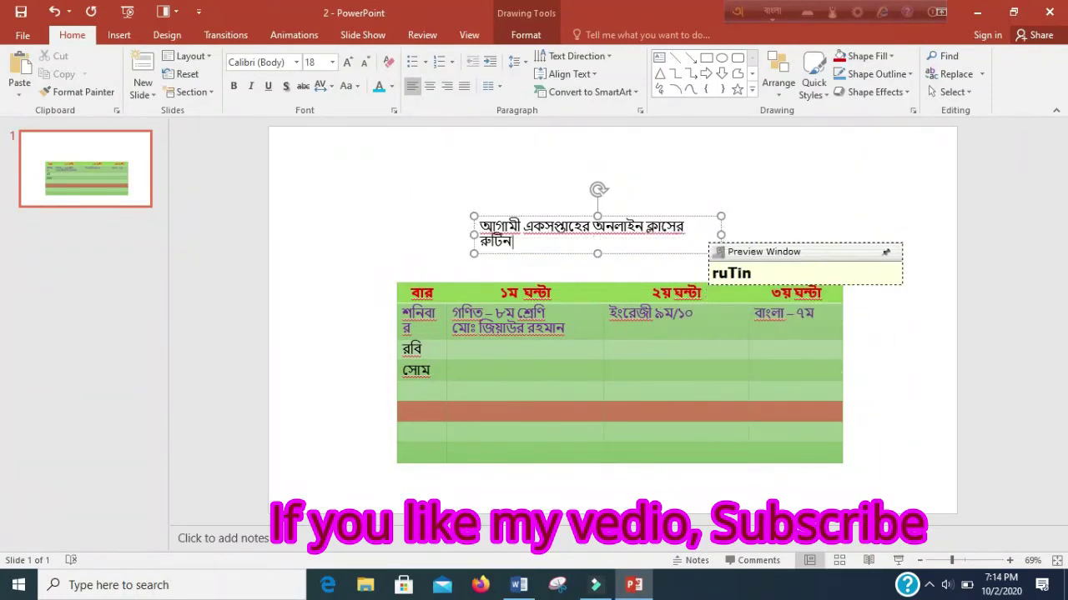
text(.)
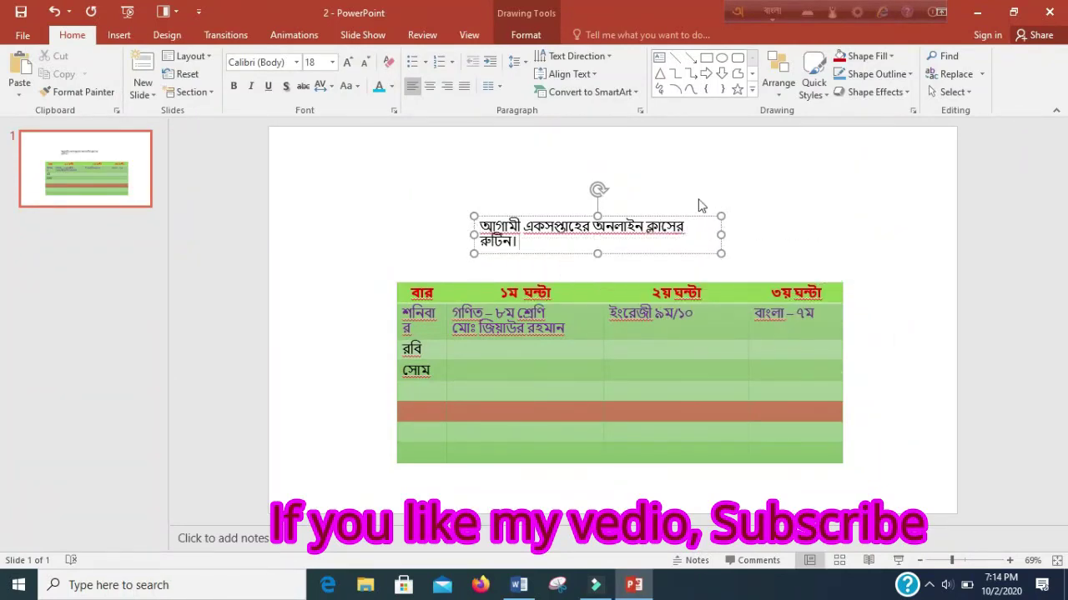
drag(723, 235, 753, 235)
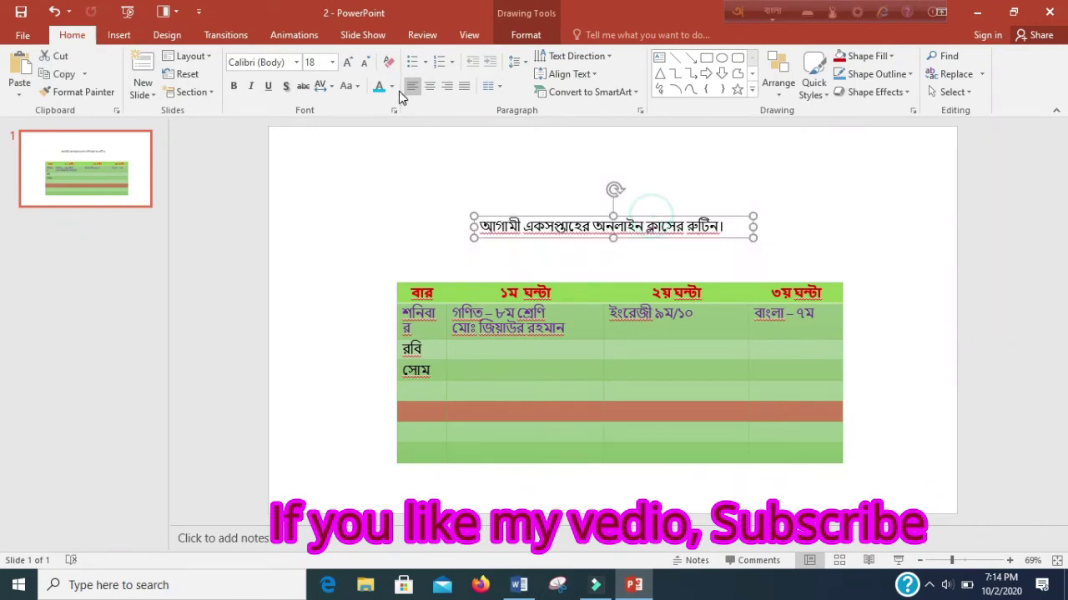
- Set the title font to NikoshBAN at size 32, widening the box to keep one line
click(332, 62)
click(311, 229)
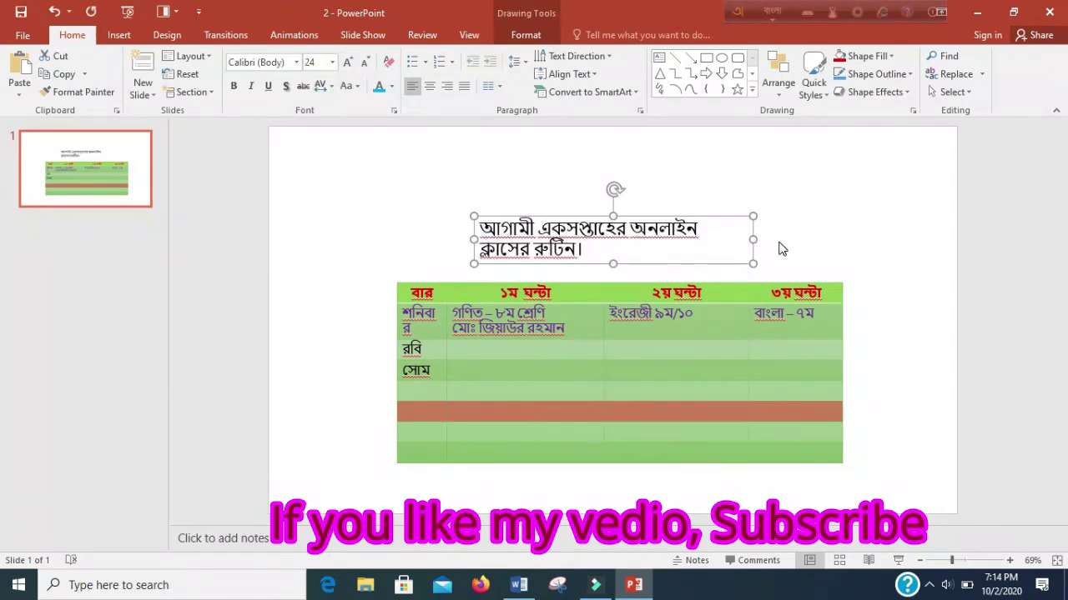
drag(752, 240, 812, 239)
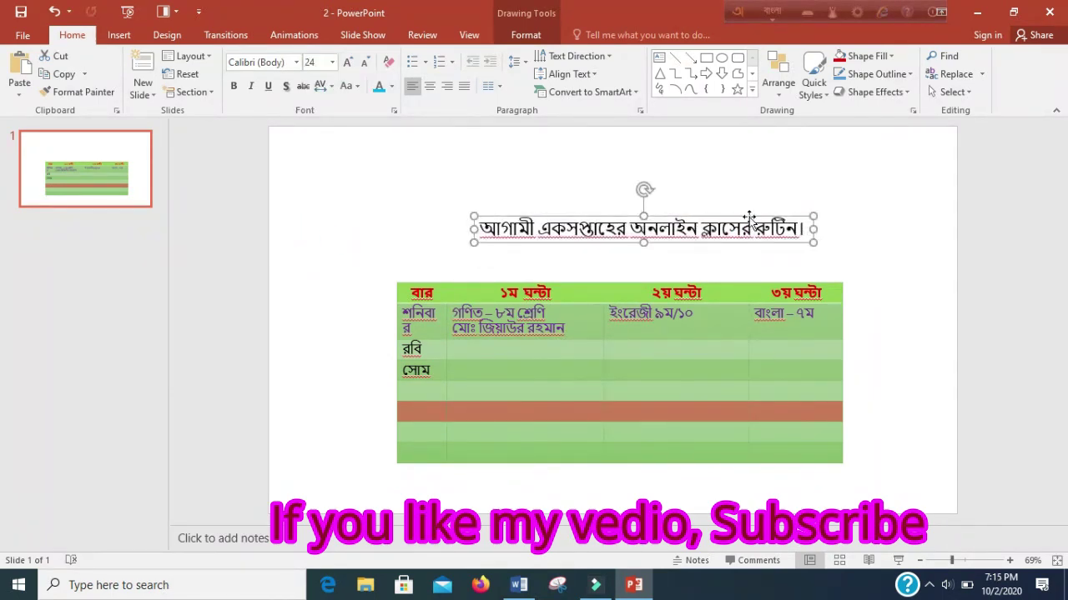
click(296, 63)
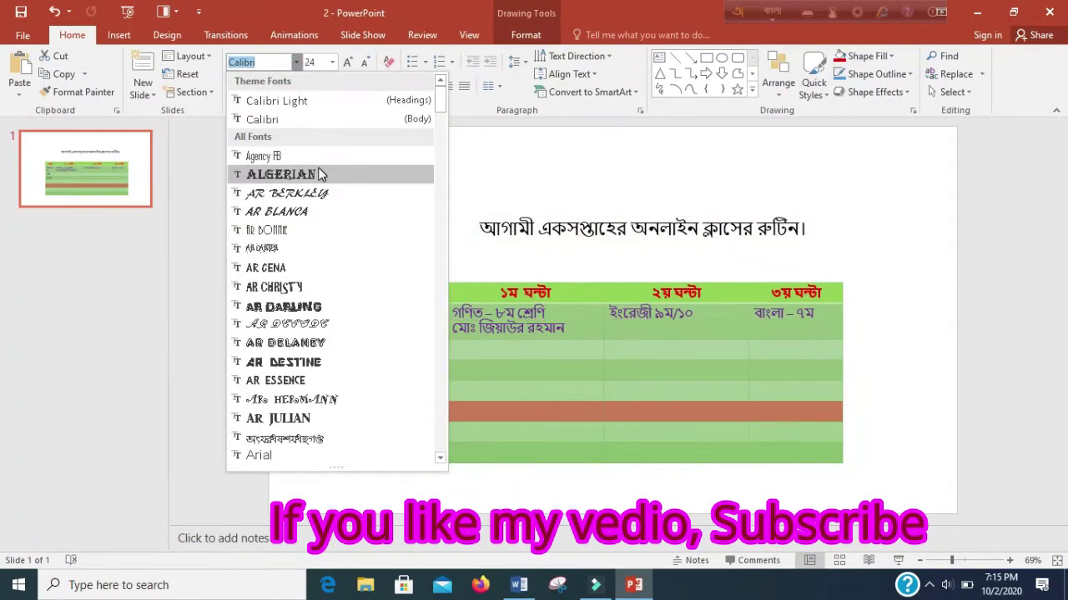
mouse_move(438, 104)
mouse_down()
mouse_move(444, 397)
mouse_move(439, 338)
mouse_up()
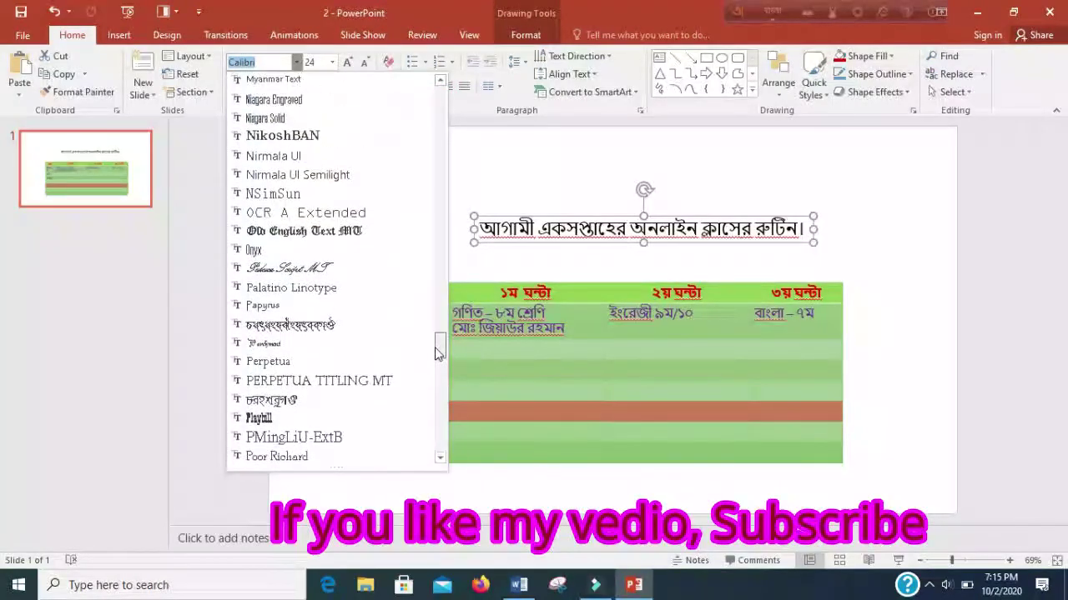
click(318, 251)
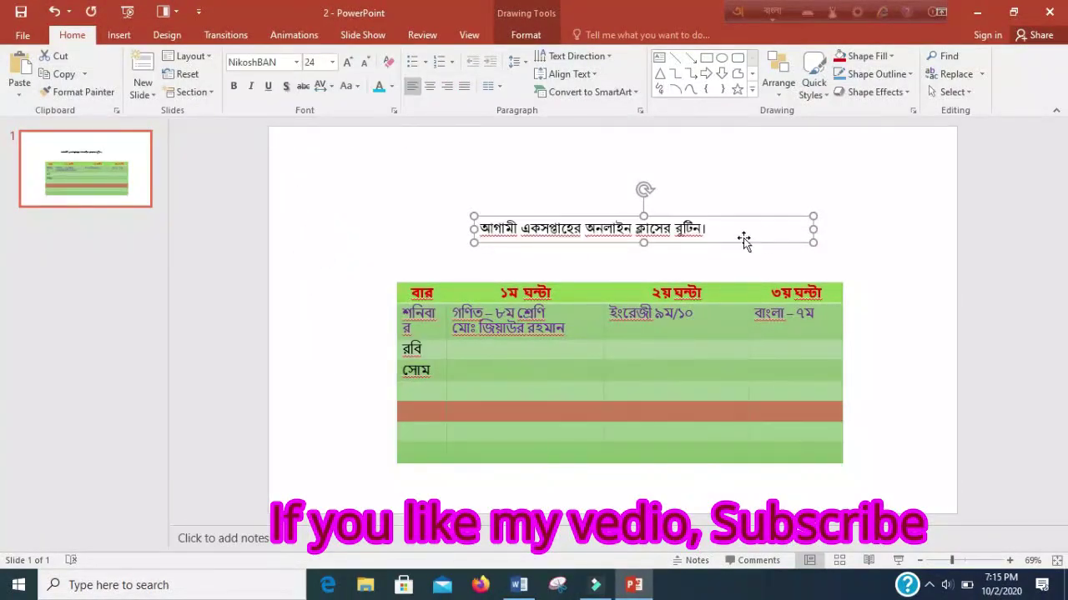
click(349, 63)
click(348, 64)
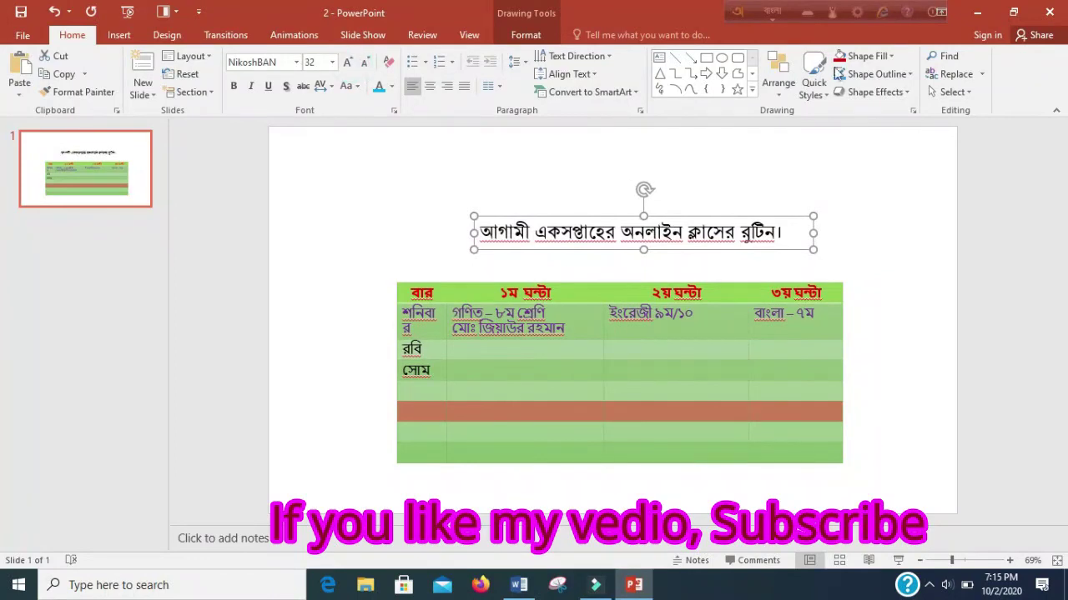
- Apply a light orange shape style to the title box and centre it above the table
click(814, 83)
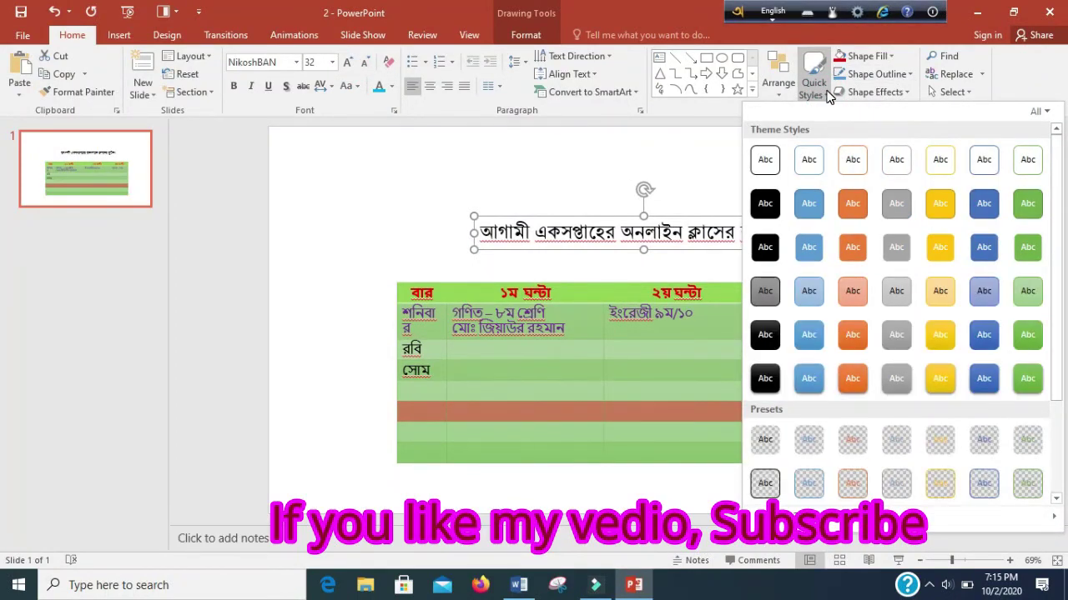
click(852, 291)
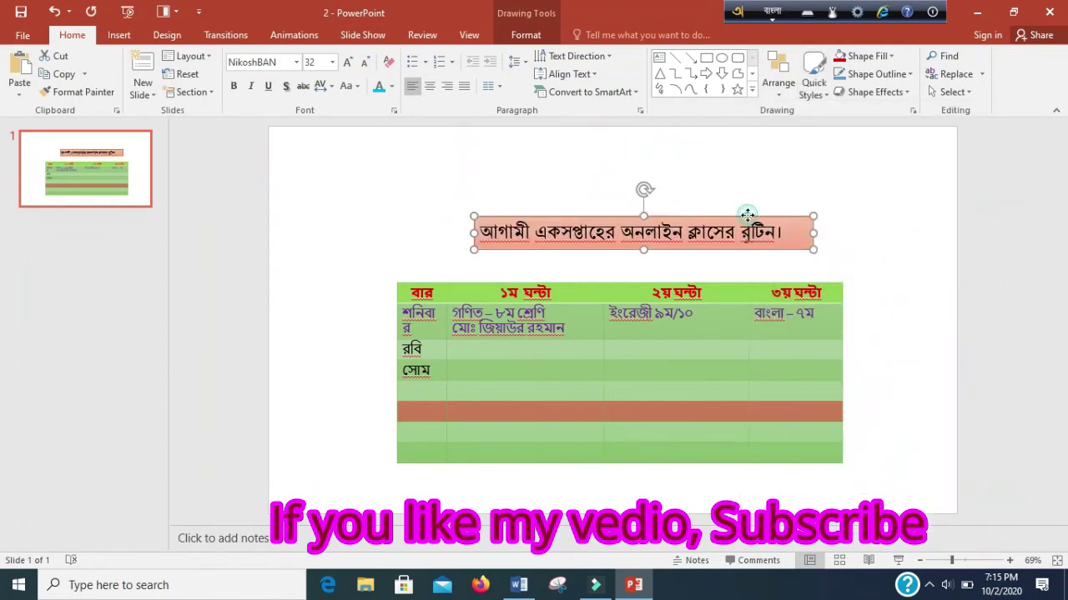
drag(747, 215, 646, 233)
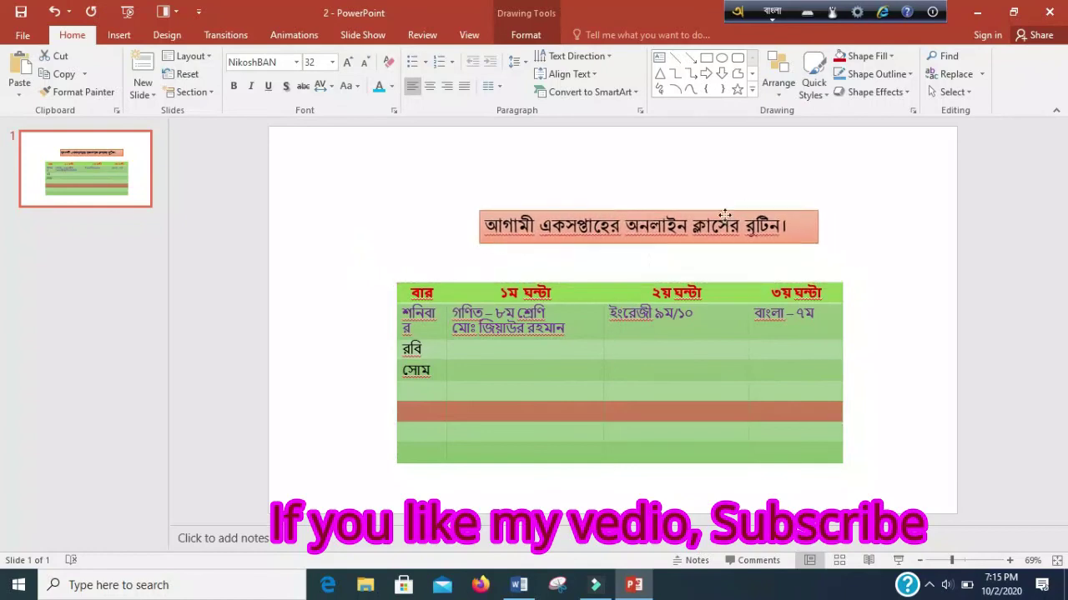
drag(646, 232, 725, 214)
click(823, 194)
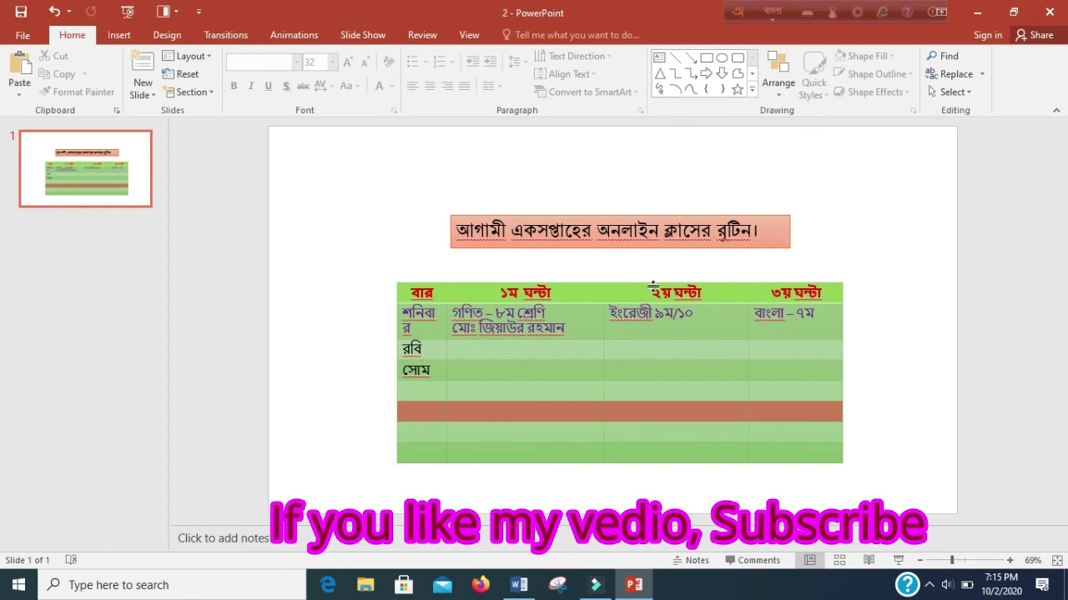
- Save the current slide only as a JPEG named 2 in the Desktop rutin folder
click(18, 36)
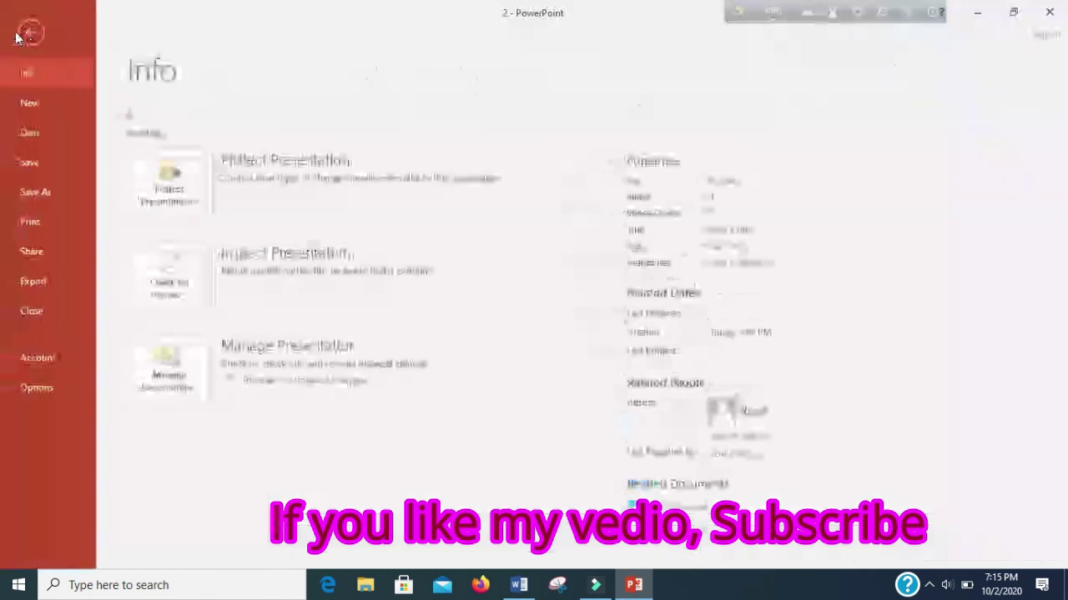
click(32, 192)
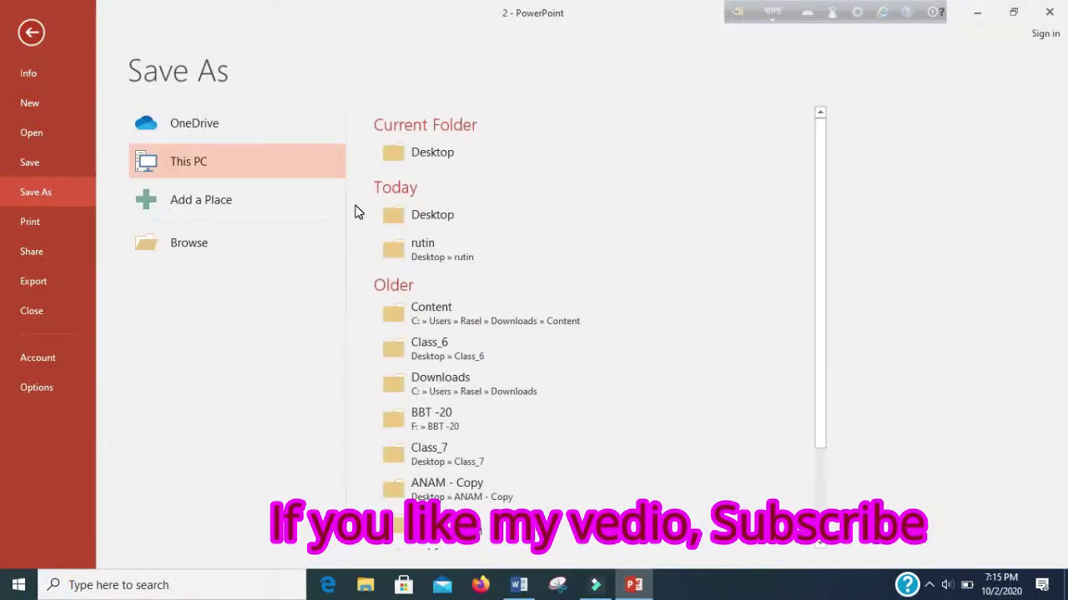
click(447, 153)
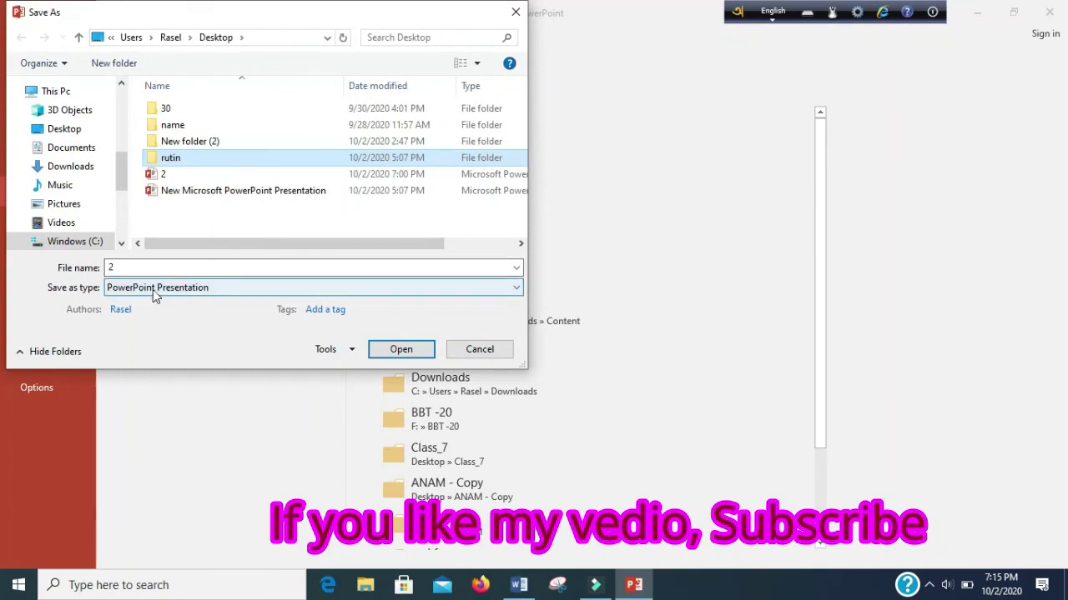
click(178, 292)
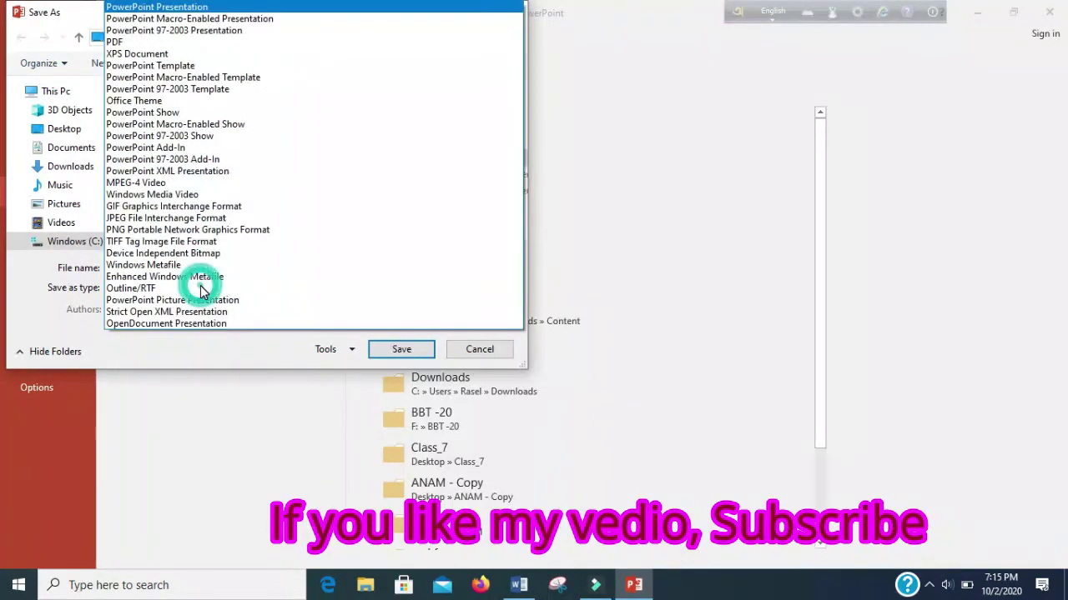
click(146, 217)
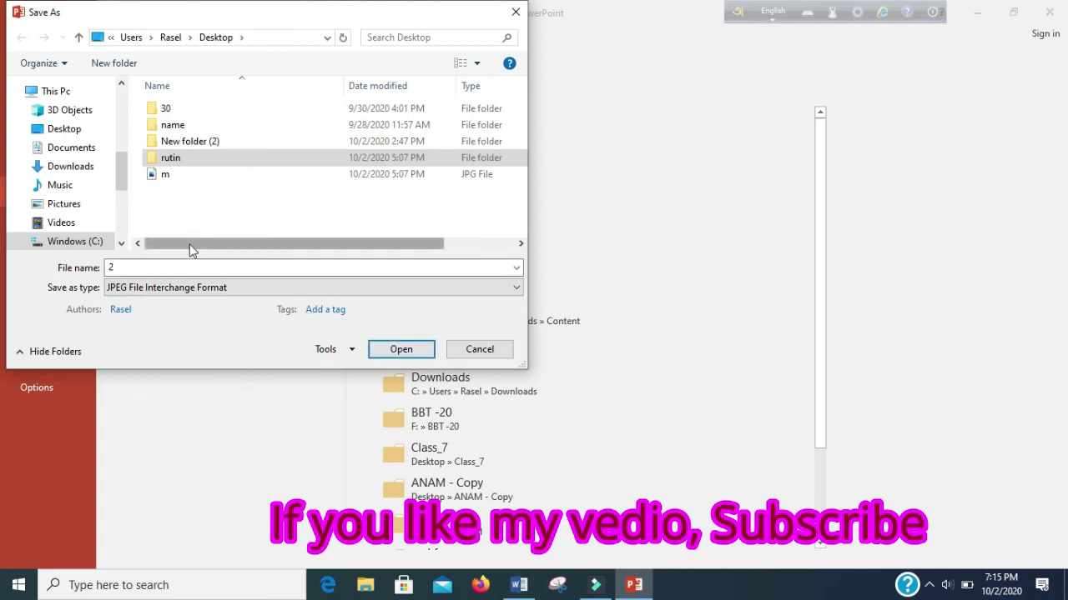
click(401, 350)
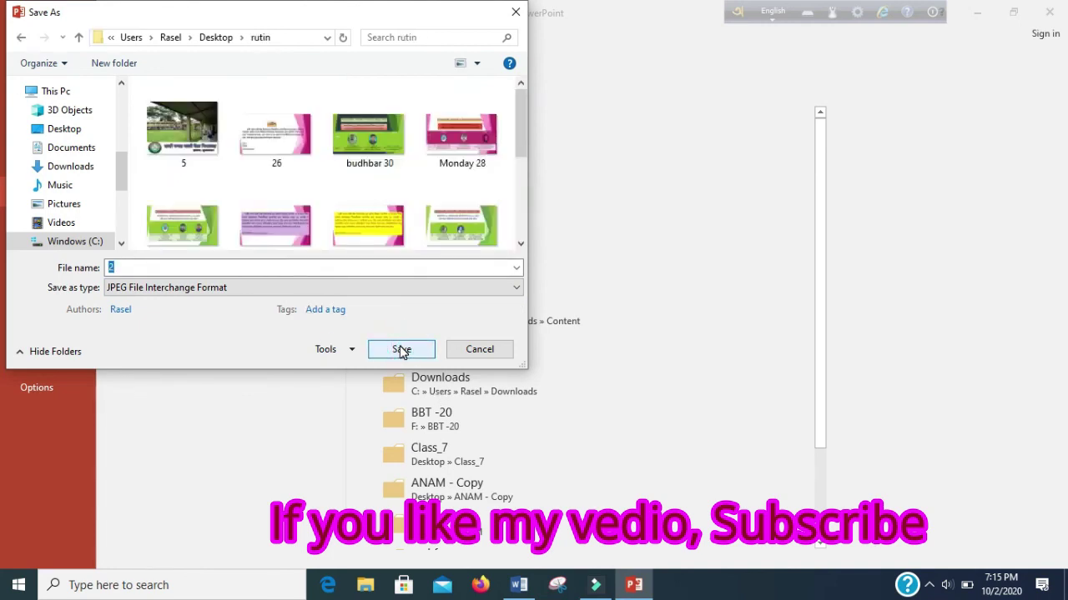
click(401, 349)
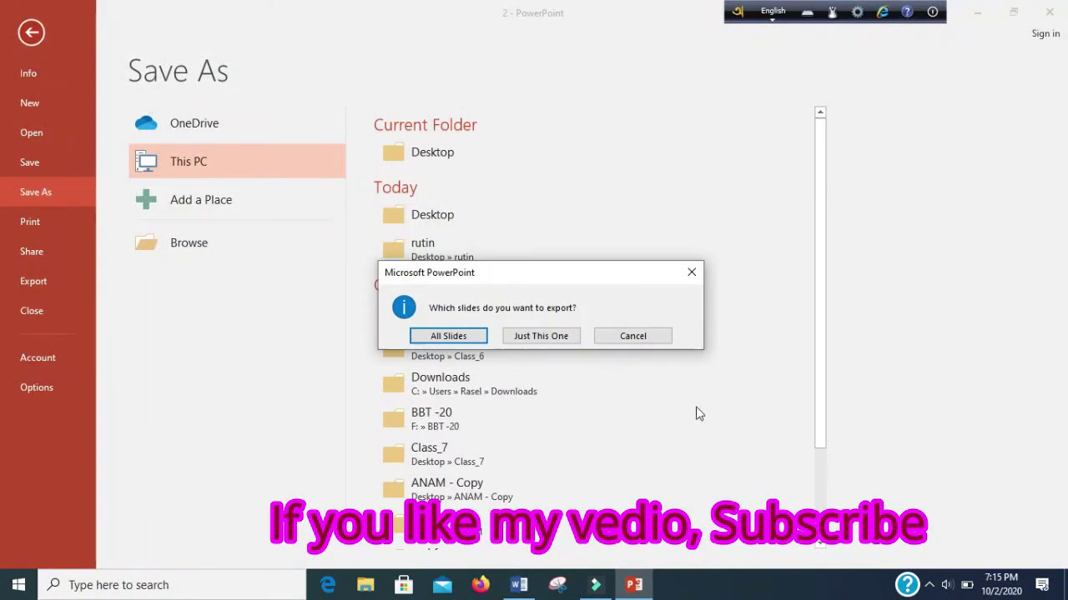
click(563, 336)
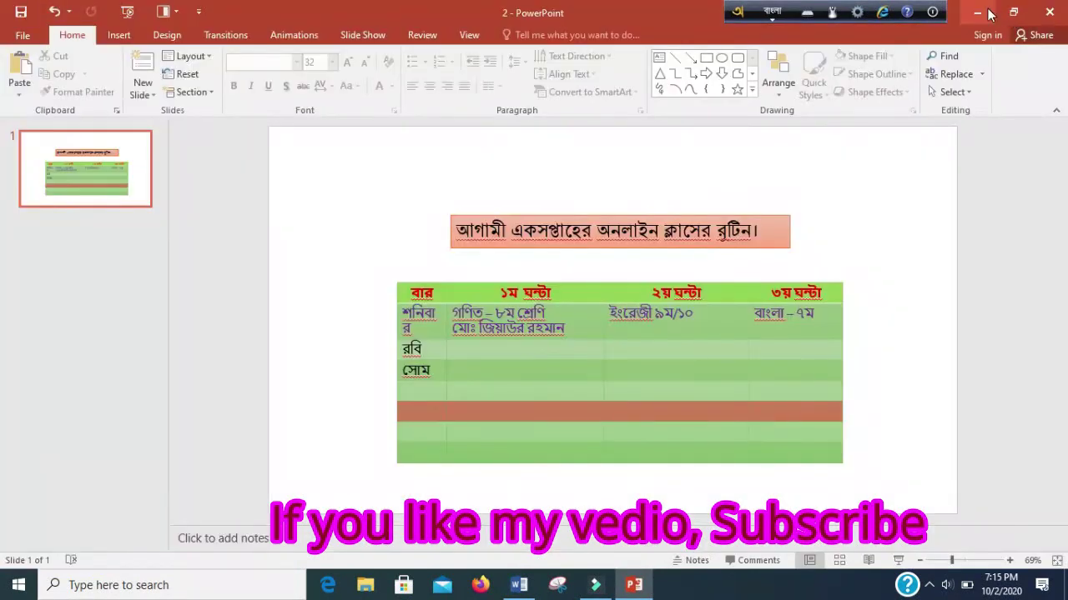
click(977, 13)
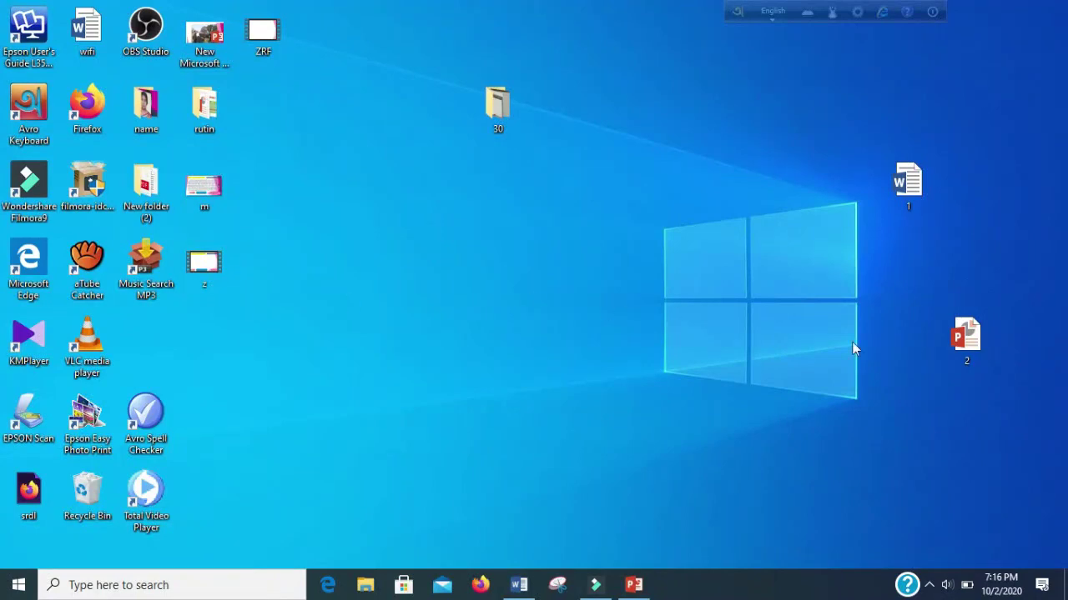
double_click(977, 355)
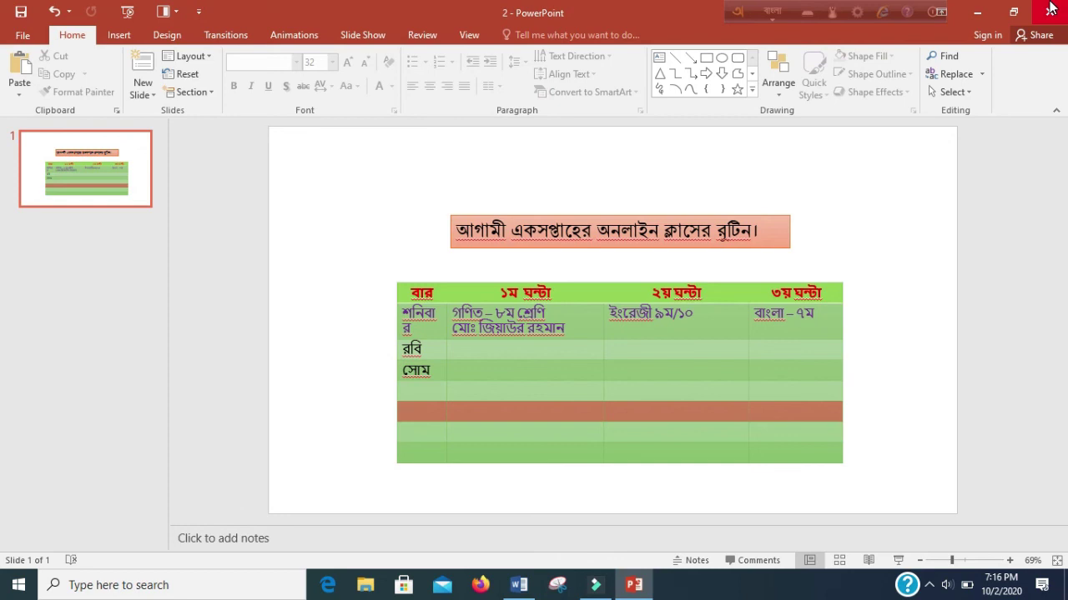
- Close PowerPoint, saving the changes to 2.pptx, and show the hidden tray icons
click(1050, 8)
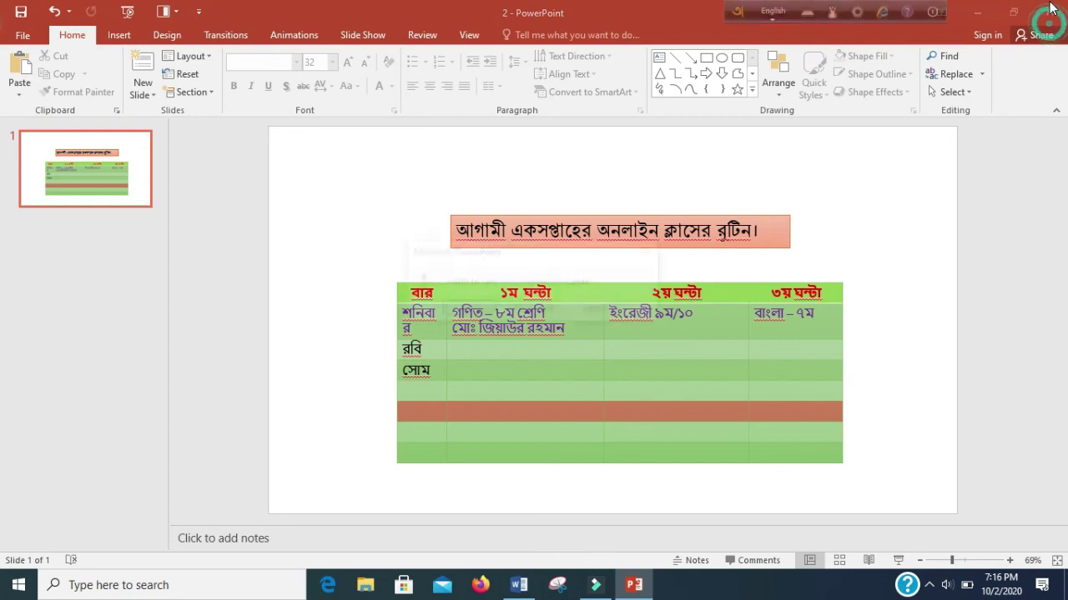
click(469, 310)
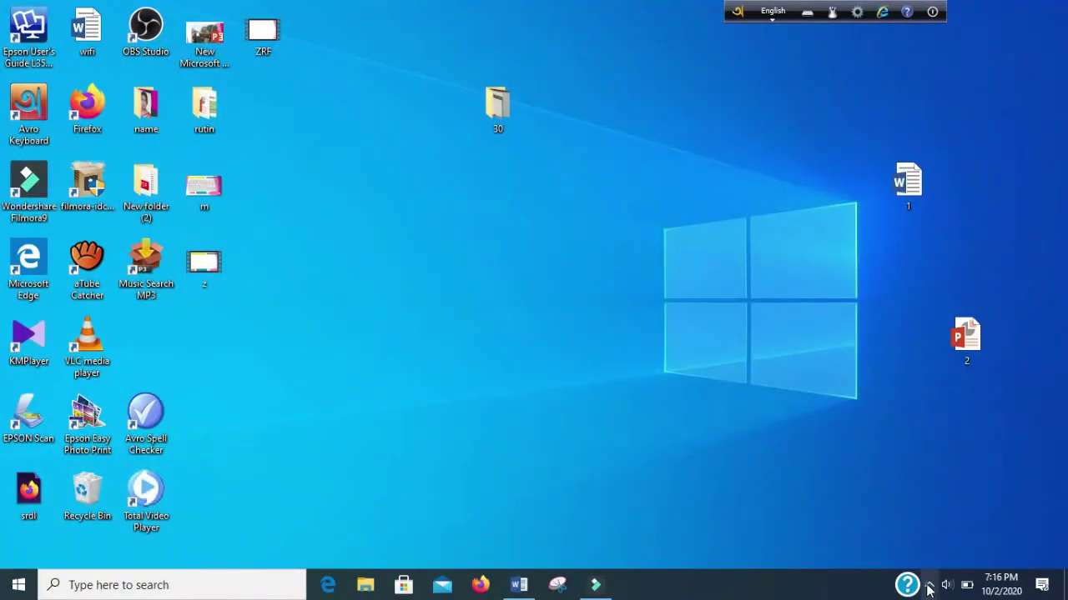
click(929, 585)
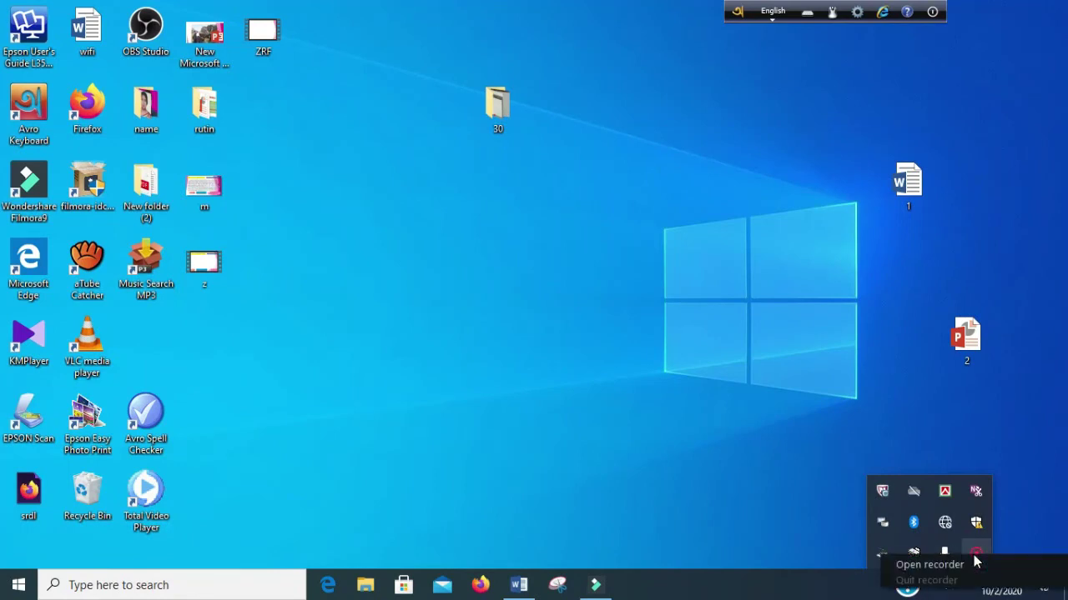